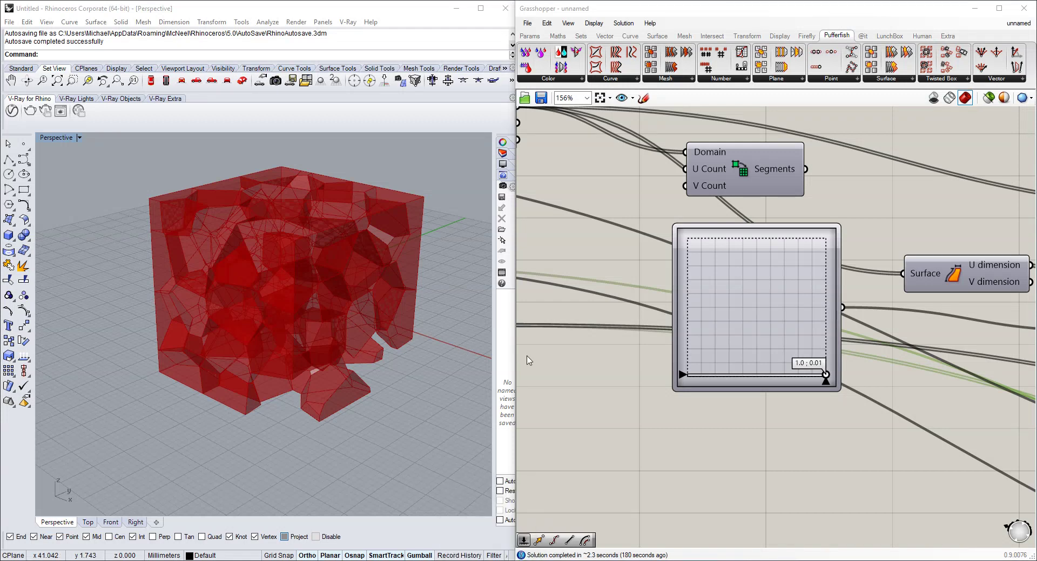
pyautogui.click(908, 560)
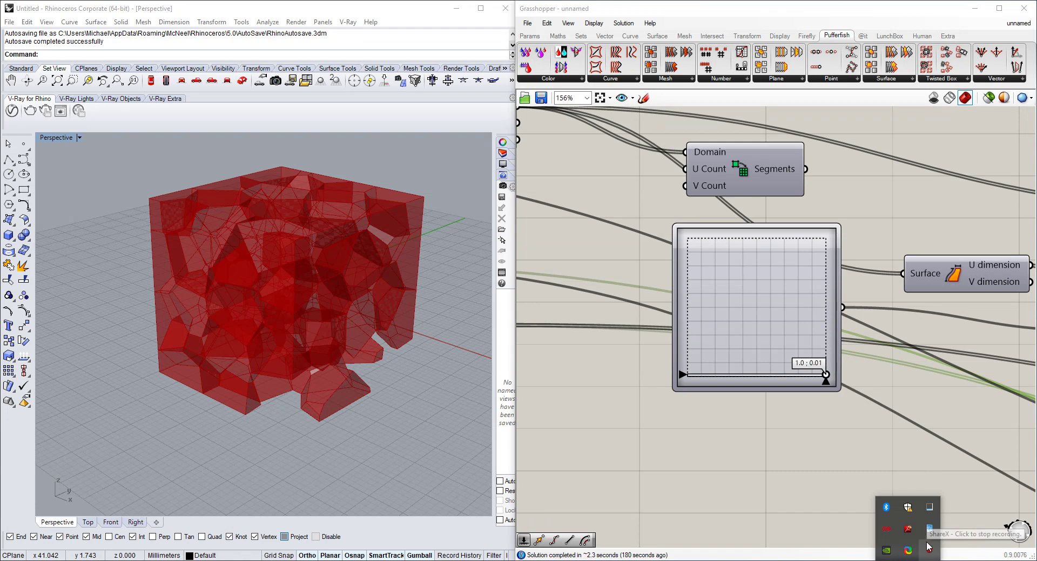
pyautogui.click(653, 417)
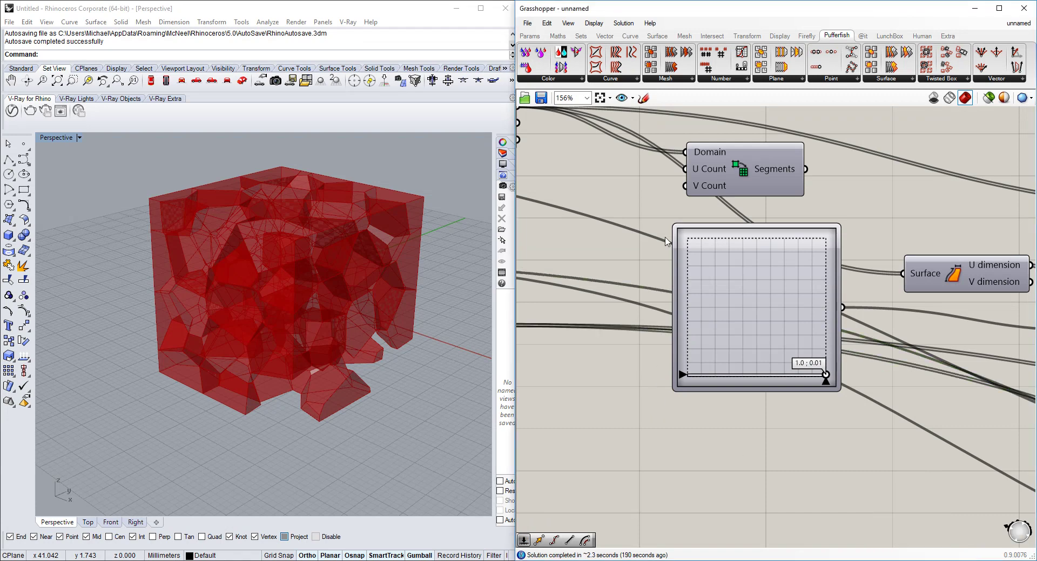
# Step: Examine the finished Voronoi box definition, from the Construct Point and population components to the list item components, and its model
pyautogui.moveTo(671, 263); pyautogui.dragTo(823, 326, button='right')
pyautogui.scroll(-3, 751, 348)
pyautogui.moveTo(756, 379); pyautogui.dragTo(862, 373, button='right')
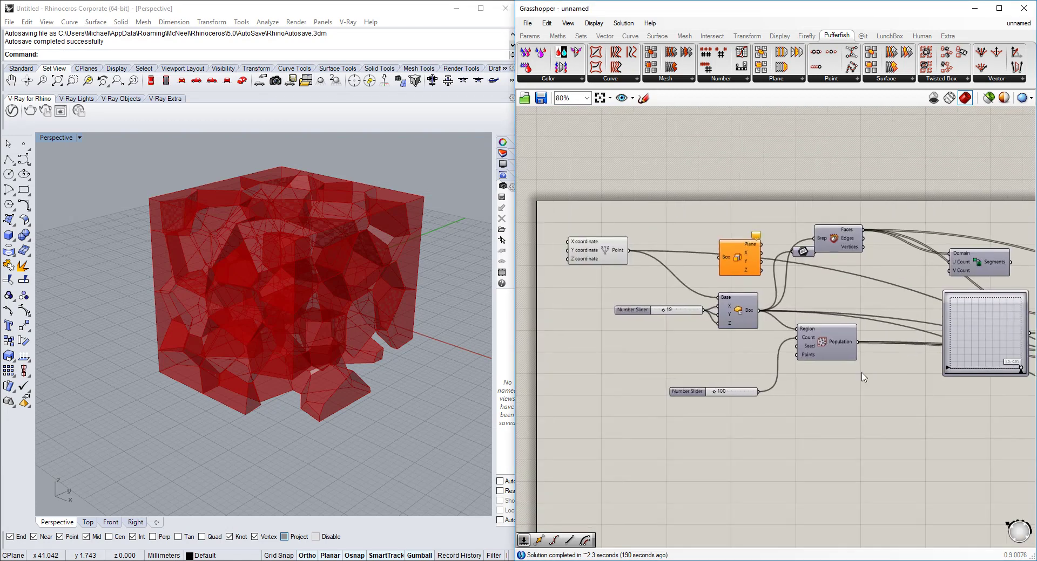
pyautogui.moveTo(358, 365); pyautogui.dragTo(308, 363, button='right')
pyautogui.moveTo(845, 360); pyautogui.dragTo(558, 309, button='right')
pyautogui.moveTo(886, 366); pyautogui.dragTo(735, 348, button='right')
pyautogui.rightClick(899, 352)
pyautogui.click(806, 403)
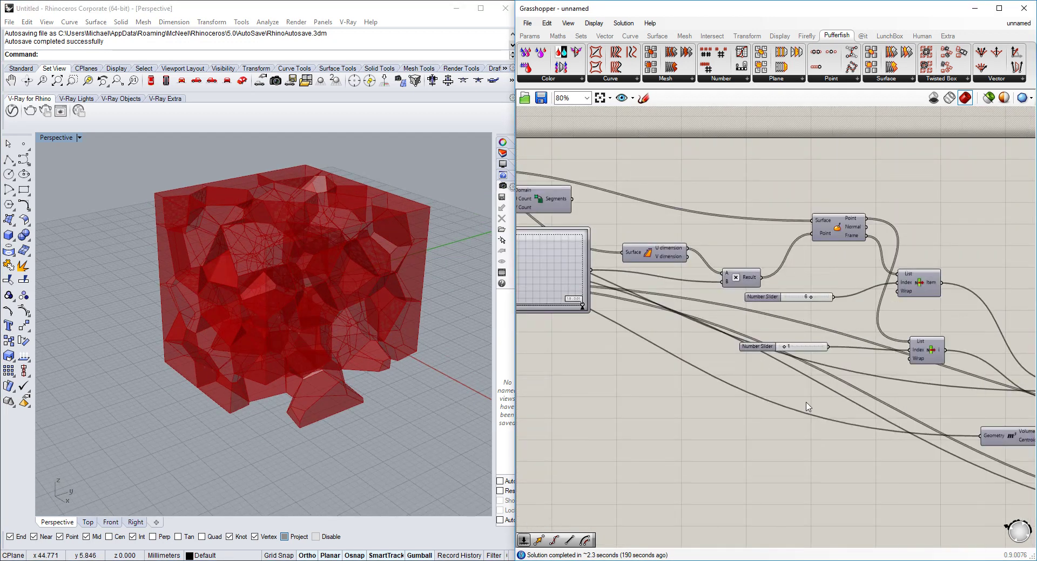
pyautogui.moveTo(778, 412); pyautogui.dragTo(632, 380, button='right')
pyautogui.moveTo(829, 372); pyautogui.dragTo(1034, 423, button='right')
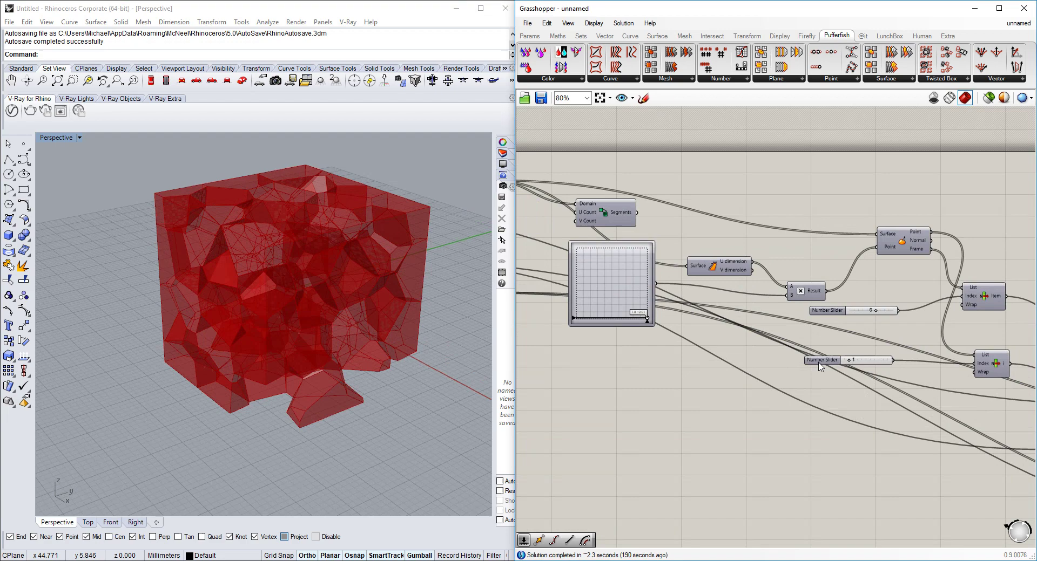
pyautogui.moveTo(351, 324); pyautogui.dragTo(386, 285, button='right')
# Step: Set the upper List Item component's index slider to 5 and inspect the resulting geometry
pyautogui.scroll(5, 261, 268)
pyautogui.scroll(5, 926, 325)
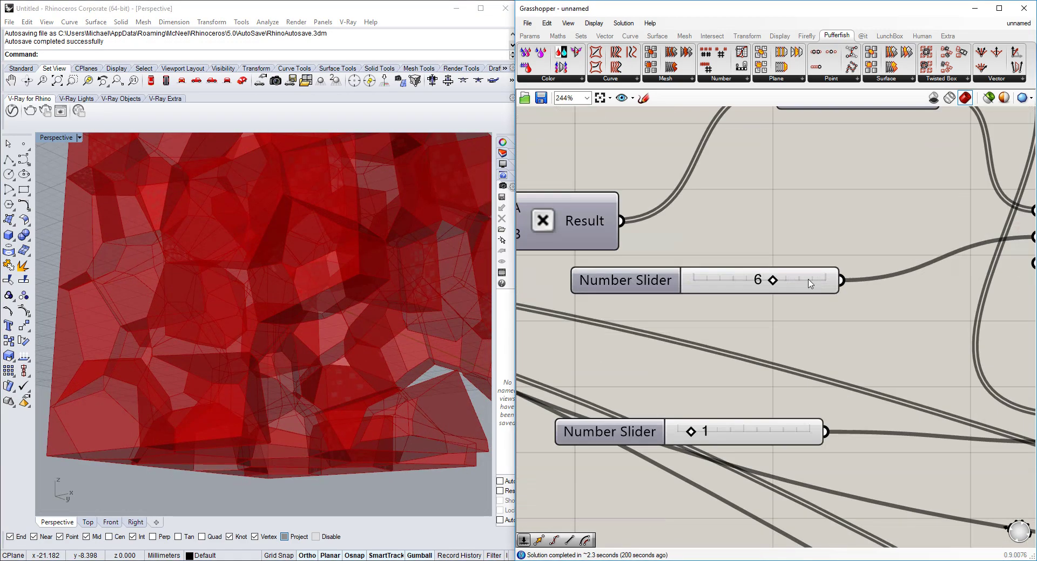
pyautogui.moveTo(748, 286)
pyautogui.mouseDown()
pyautogui.moveTo(700, 283)
pyautogui.moveTo(787, 286)
pyautogui.moveTo(756, 280)
pyautogui.mouseUp()
pyautogui.moveTo(367, 308)
pyautogui.mouseDown(button='right')
pyautogui.moveTo(312, 319)
pyautogui.moveTo(278, 290)
pyautogui.moveTo(359, 268)
pyautogui.moveTo(280, 338)
pyautogui.moveTo(419, 375)
pyautogui.moveTo(358, 352)
pyautogui.moveTo(368, 296)
pyautogui.mouseUp(button='right')
pyautogui.scroll(4, 335, 294)
pyautogui.scroll(-5, 754, 342)
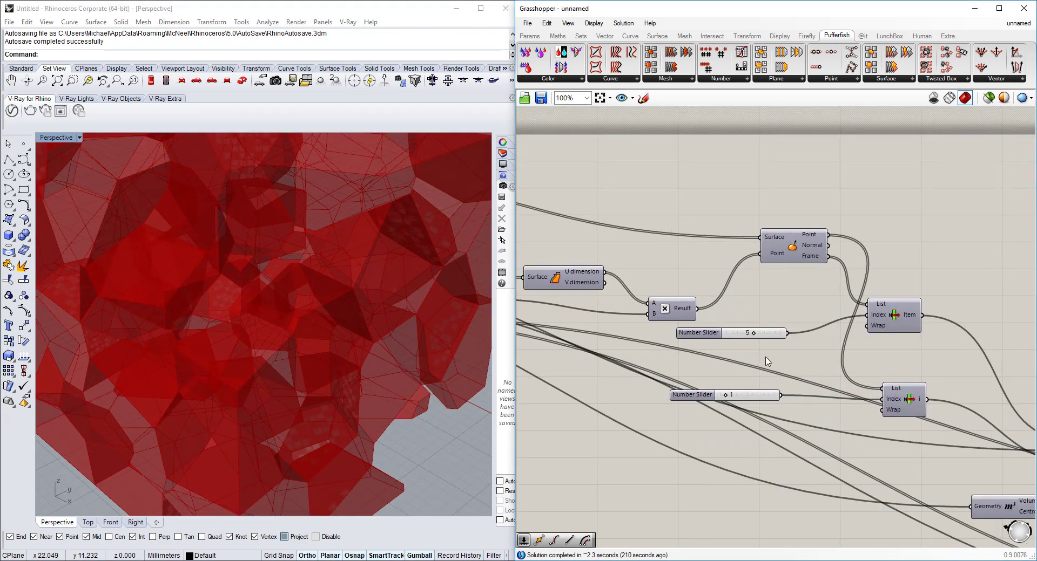
# Step: Set the Pipe component's radius slider to 10.000 and inspect the Voronoi cells from several angles
pyautogui.scroll(-2, 898, 309)
pyautogui.moveTo(898, 309); pyautogui.dragTo(872, 306, button='right')
pyautogui.moveTo(863, 354); pyautogui.dragTo(800, 317, button='right')
pyautogui.moveTo(965, 360); pyautogui.dragTo(750, 314, button='right')
pyautogui.scroll(8, 861, 359)
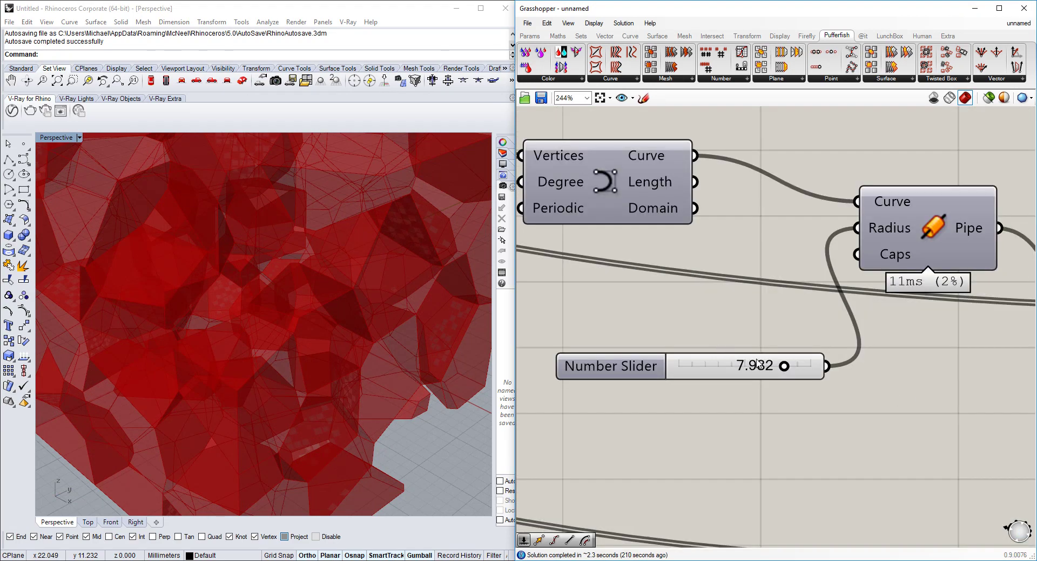
pyautogui.moveTo(783, 369); pyautogui.dragTo(852, 363)
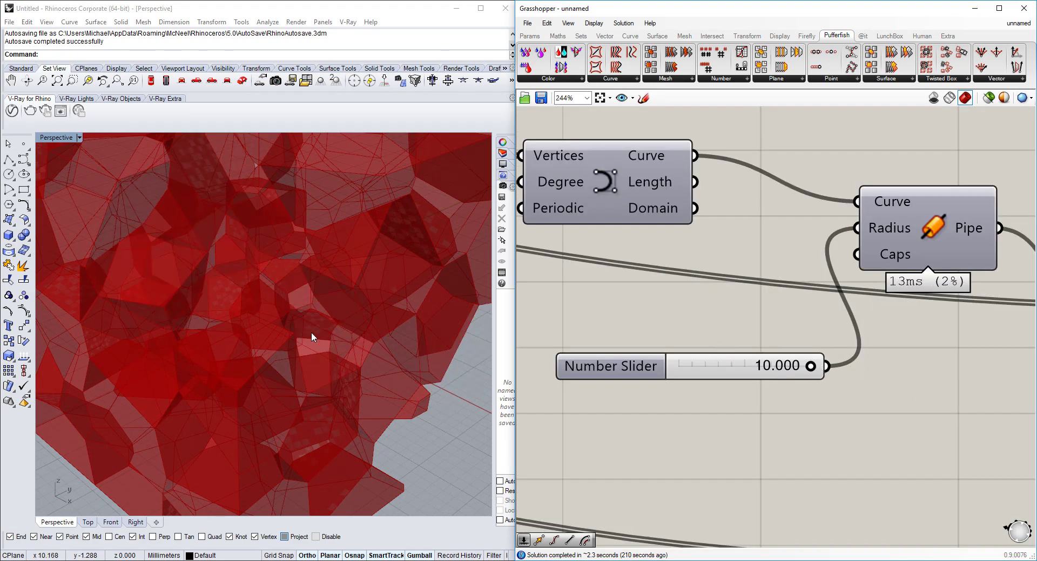
pyautogui.moveTo(310, 341); pyautogui.dragTo(262, 338, button='right')
pyautogui.scroll(-4, 339, 336)
pyautogui.scroll(-2, 261, 336)
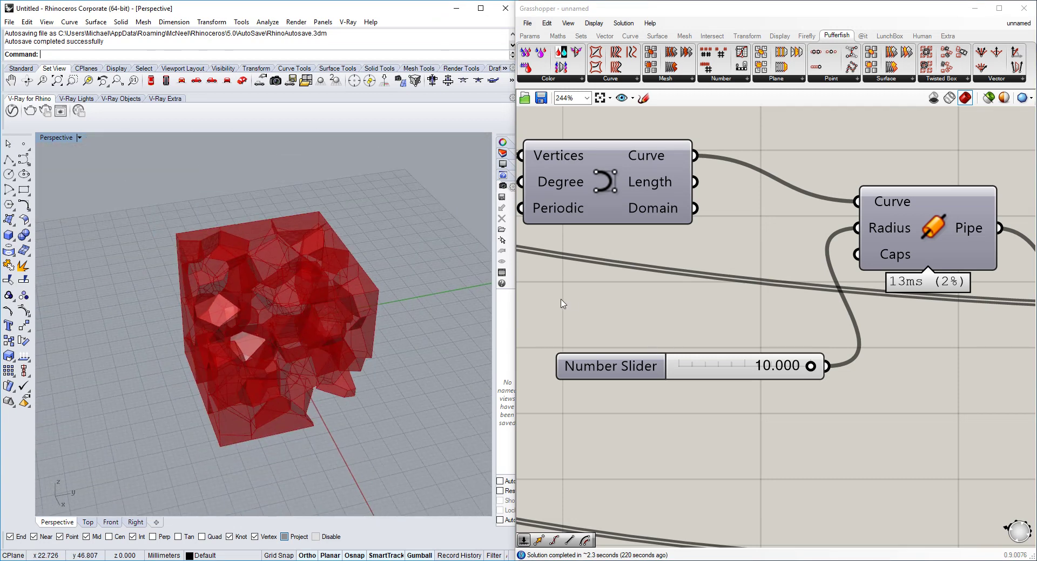
pyautogui.moveTo(274, 331); pyautogui.dragTo(370, 342, button='right')
# Step: Delete the unconnected orange Deconstruct Box component near the start of the definition
pyautogui.scroll(-4, 885, 338)
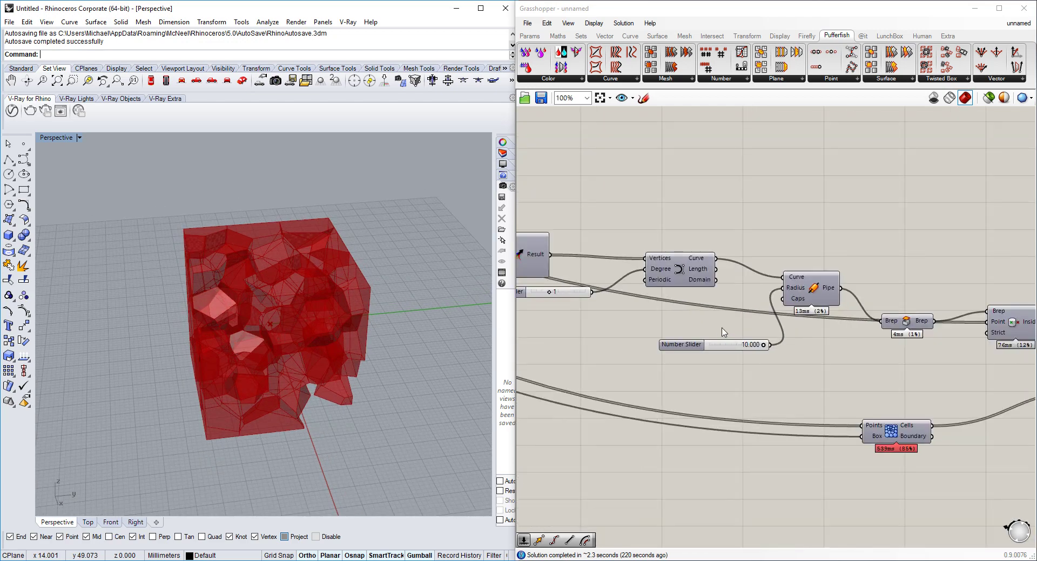
pyautogui.scroll(-1, 885, 339)
pyautogui.moveTo(886, 338); pyautogui.dragTo(1015, 372, button='right')
pyautogui.moveTo(759, 354)
pyautogui.mouseDown(button='right')
pyautogui.moveTo(787, 405)
pyautogui.moveTo(893, 423)
pyautogui.mouseUp(button='right')
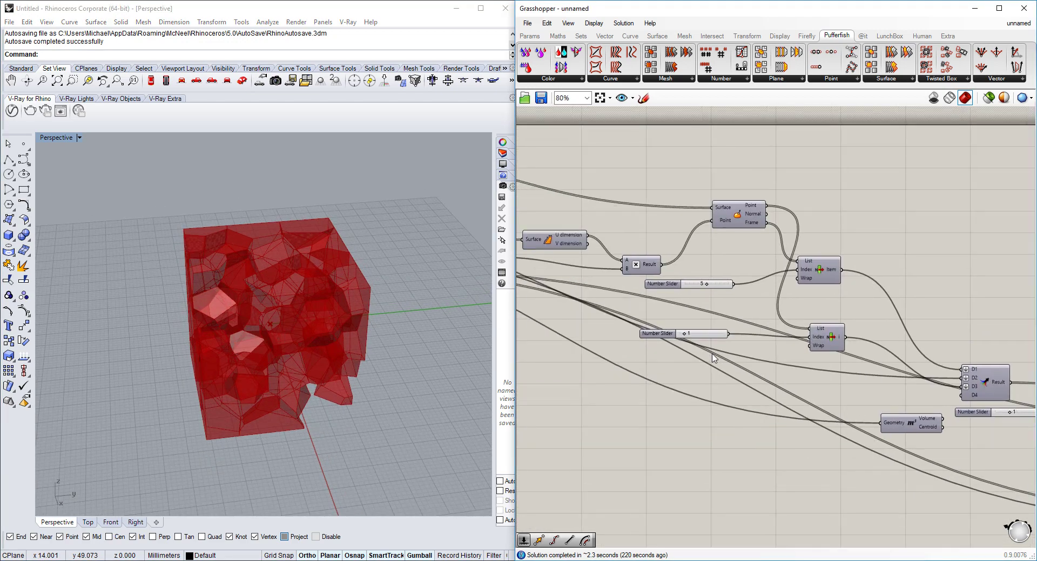
pyautogui.moveTo(713, 359); pyautogui.dragTo(959, 389, button='right')
pyautogui.scroll(-1, 706, 360)
pyautogui.moveTo(724, 371); pyautogui.dragTo(820, 379, button='right')
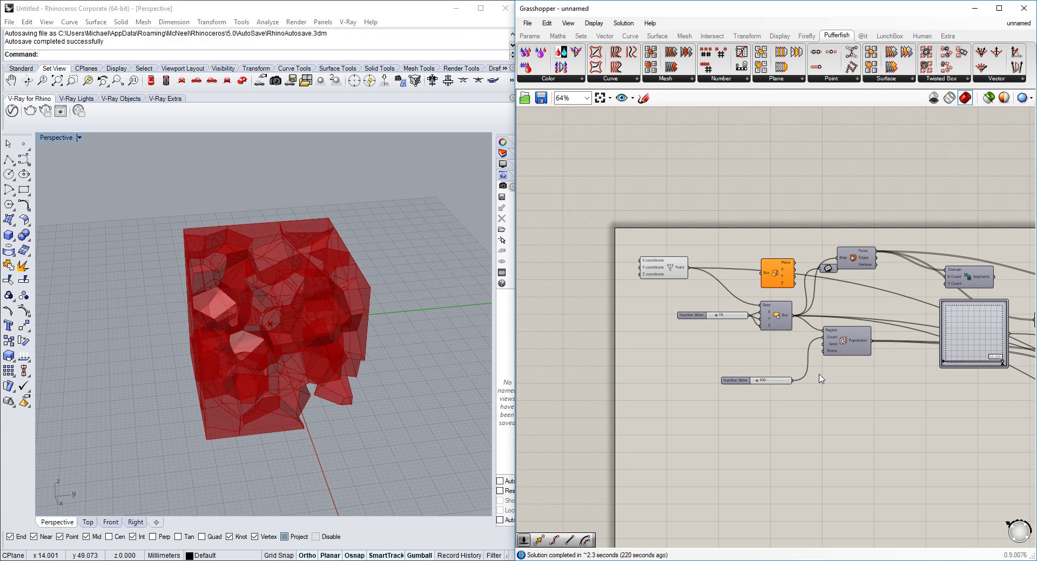
pyautogui.click(784, 276)
pyautogui.press('Delete')
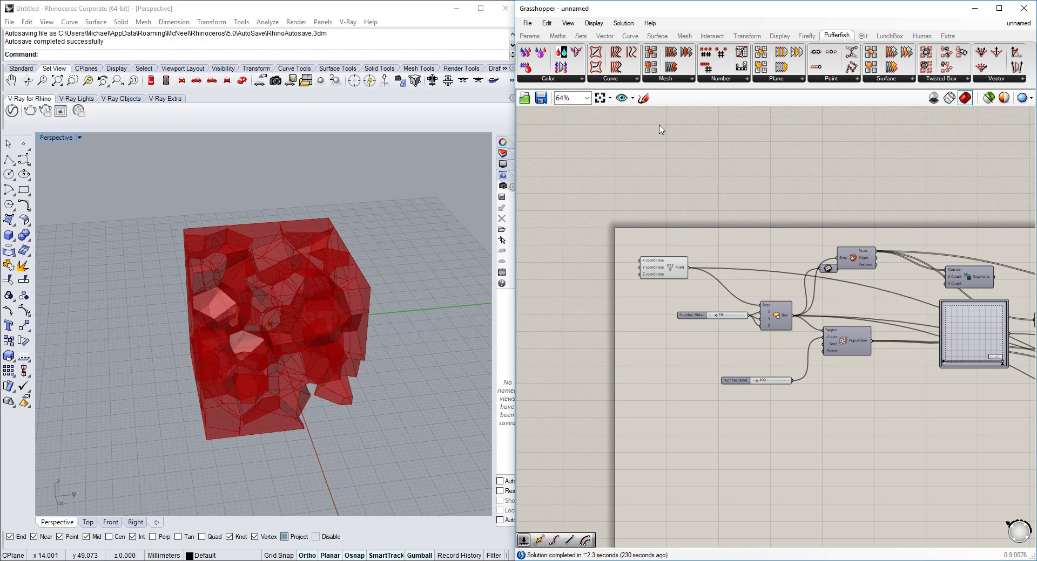
# Step: Create a new document and add a Construct Point component to its canvas
pyautogui.click(527, 24)
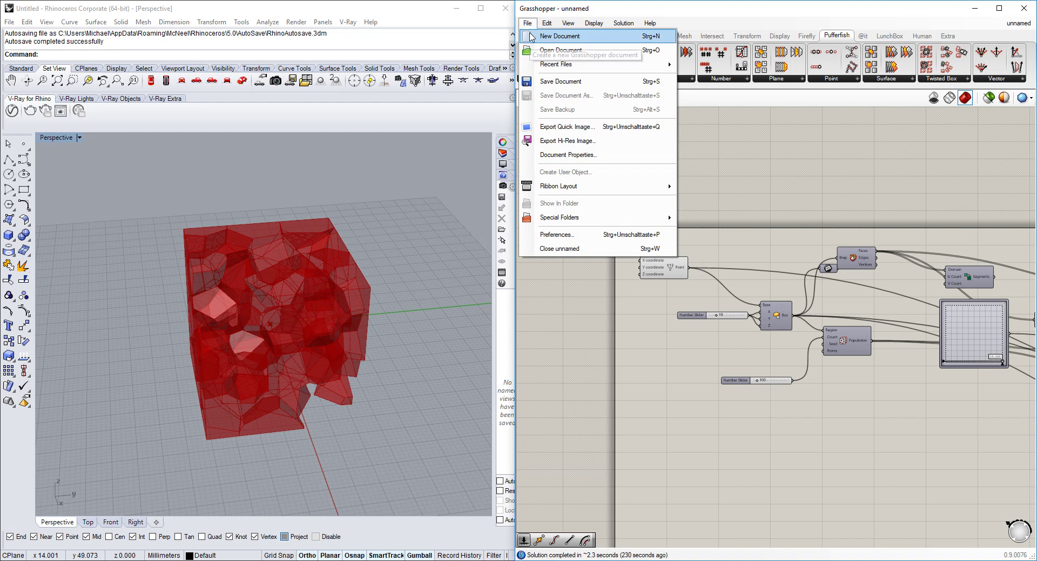
pyautogui.click(543, 32)
pyautogui.doubleClick(635, 284)
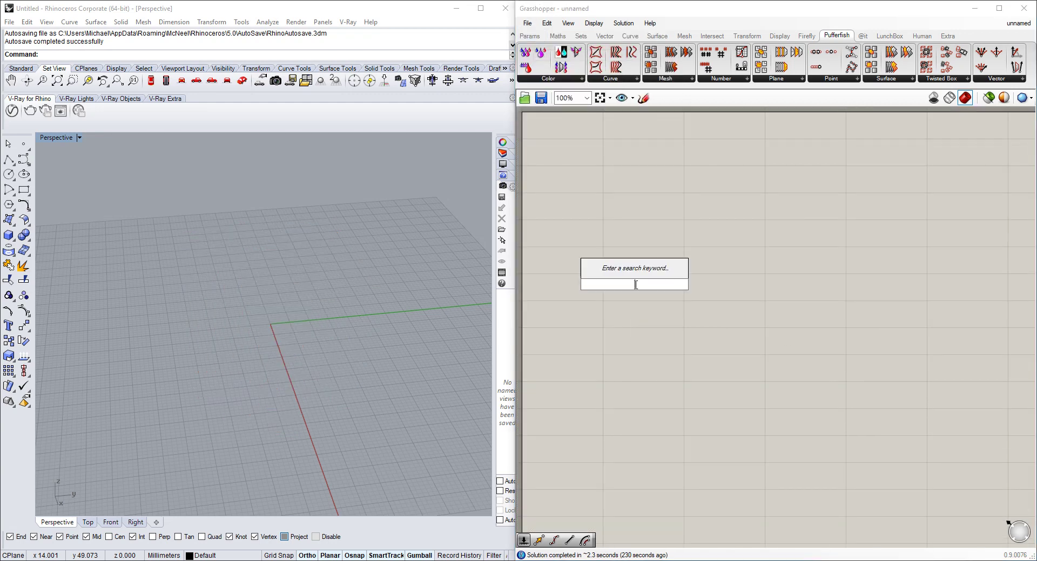
pyautogui.write('construct')
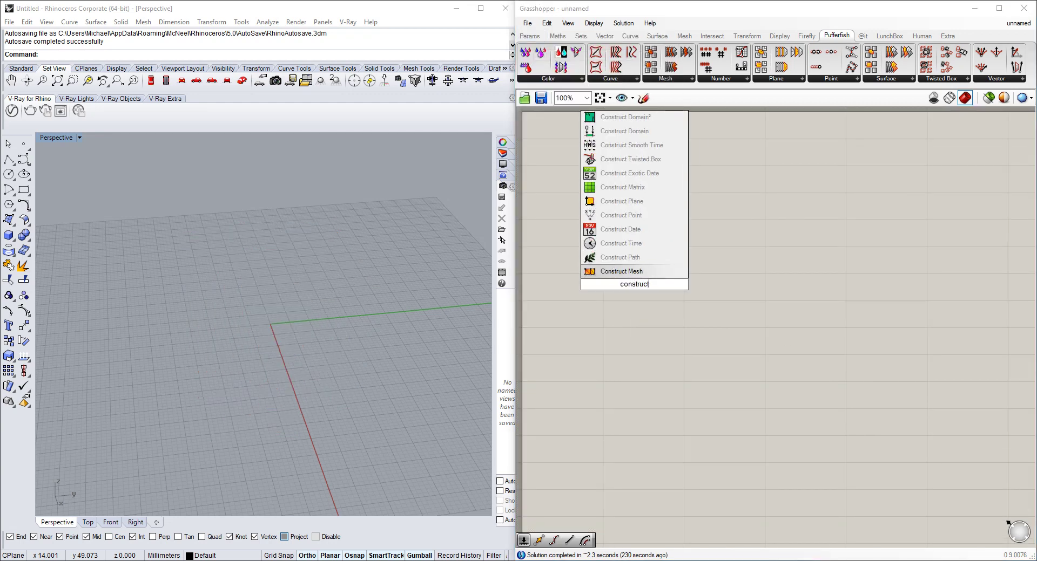
pyautogui.write(' point')
pyautogui.press('Return')
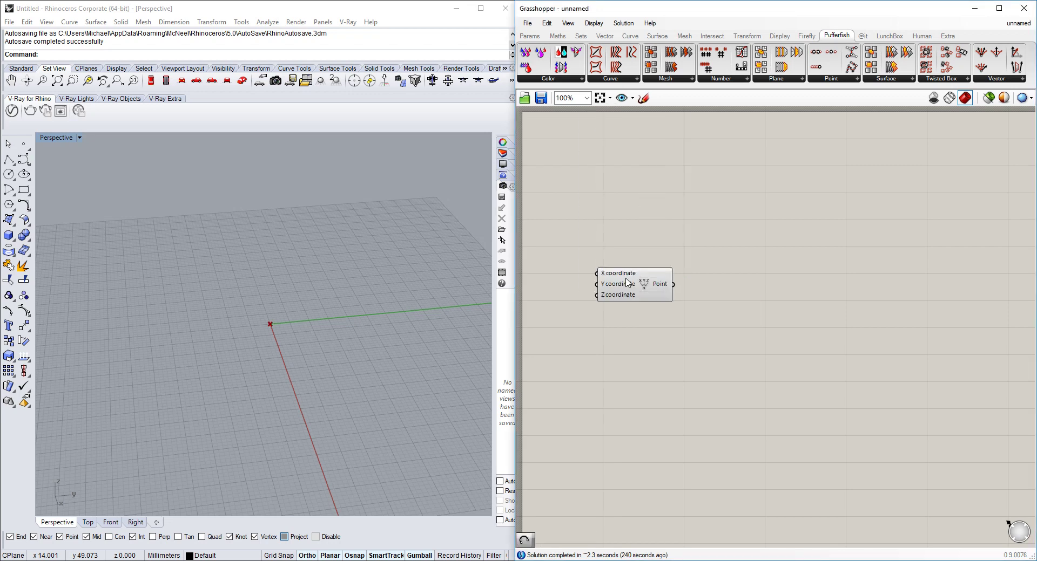
pyautogui.scroll(3, 626, 281)
pyautogui.moveTo(633, 290); pyautogui.dragTo(682, 249)
pyautogui.moveTo(669, 267); pyautogui.dragTo(737, 277, button='right')
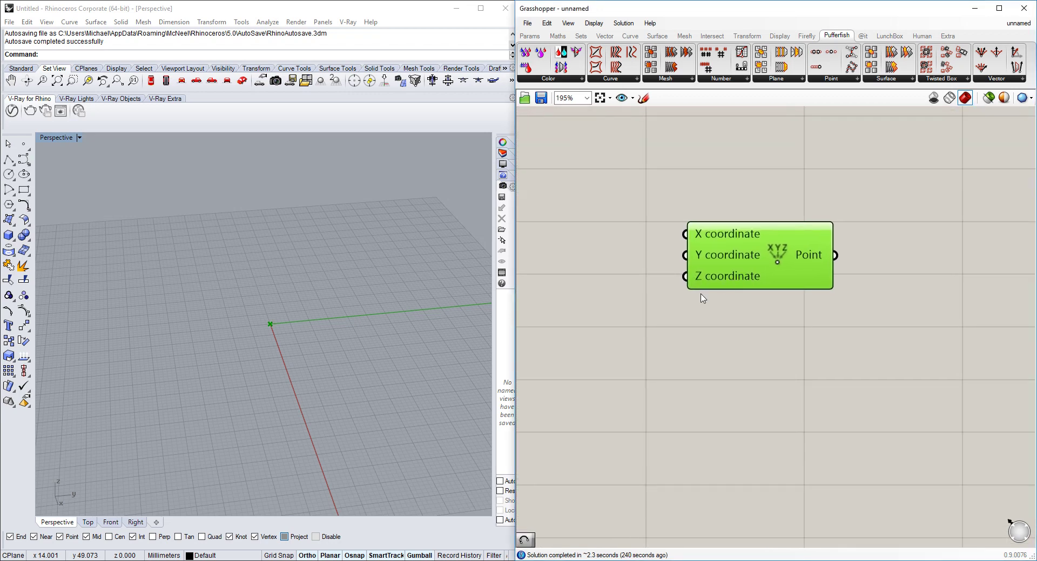
pyautogui.click(704, 339)
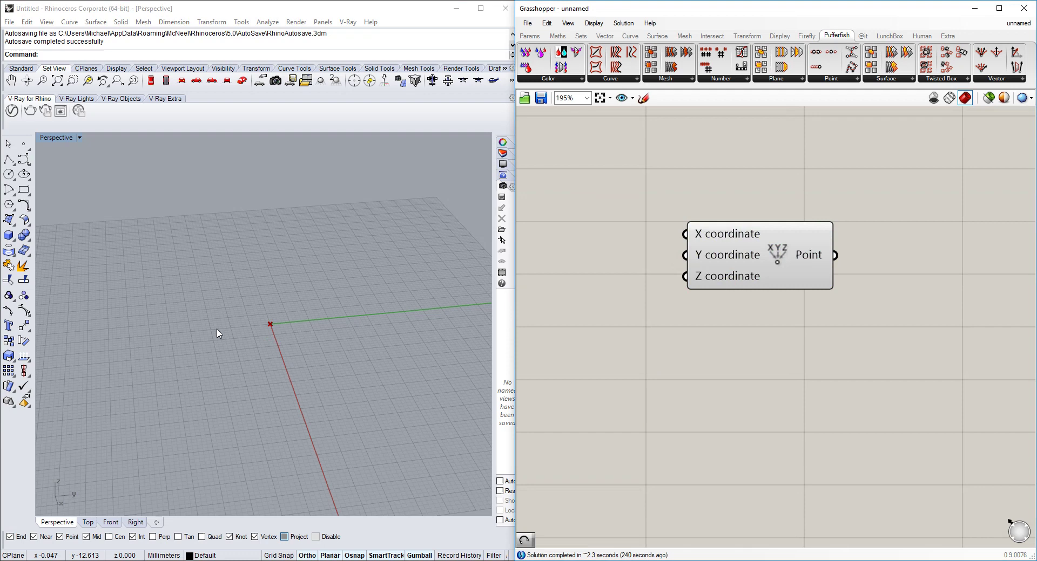
# Step: Set the Perspective viewport's display mode to Grasshopper Only and orbit to a clear view of the axes
pyautogui.doubleClick(687, 381)
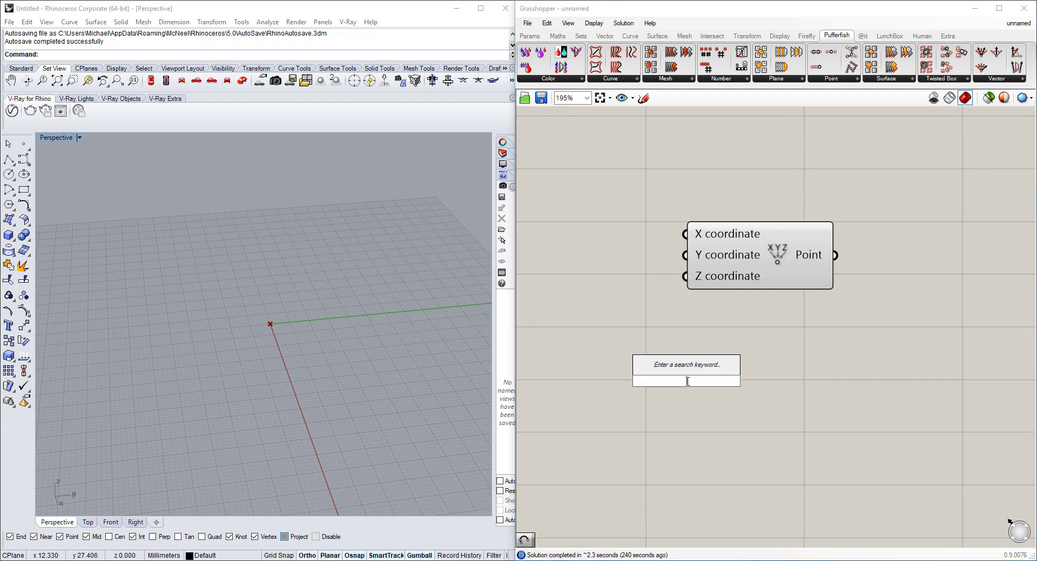
pyautogui.click(172, 189)
pyautogui.click(64, 139)
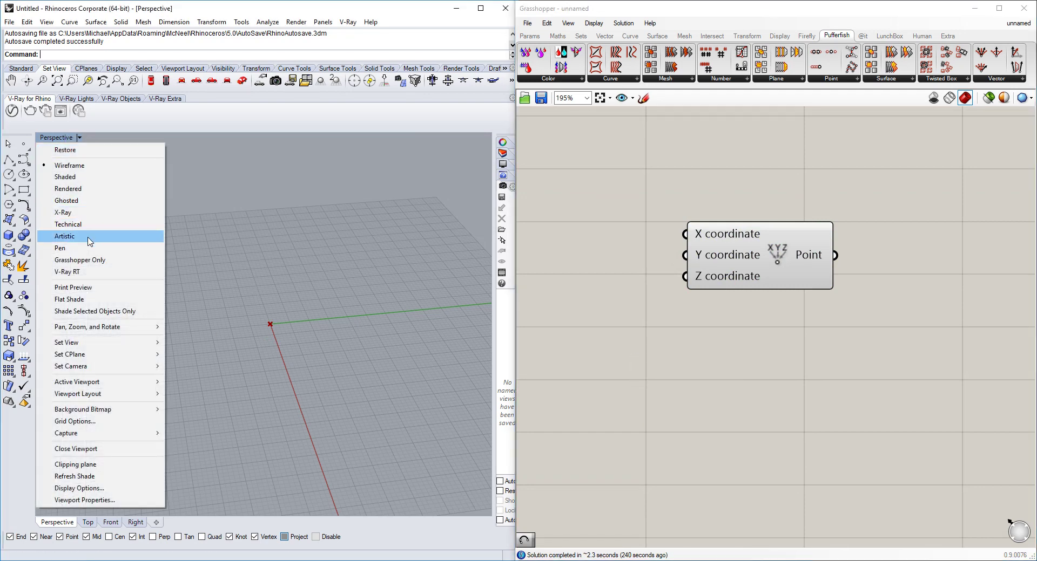
pyautogui.click(81, 260)
pyautogui.moveTo(304, 308); pyautogui.dragTo(311, 340, button='right')
# Step: Add a number slider with the value 11 and connect it to the Construct Point component's X coordinate
pyautogui.click(711, 340)
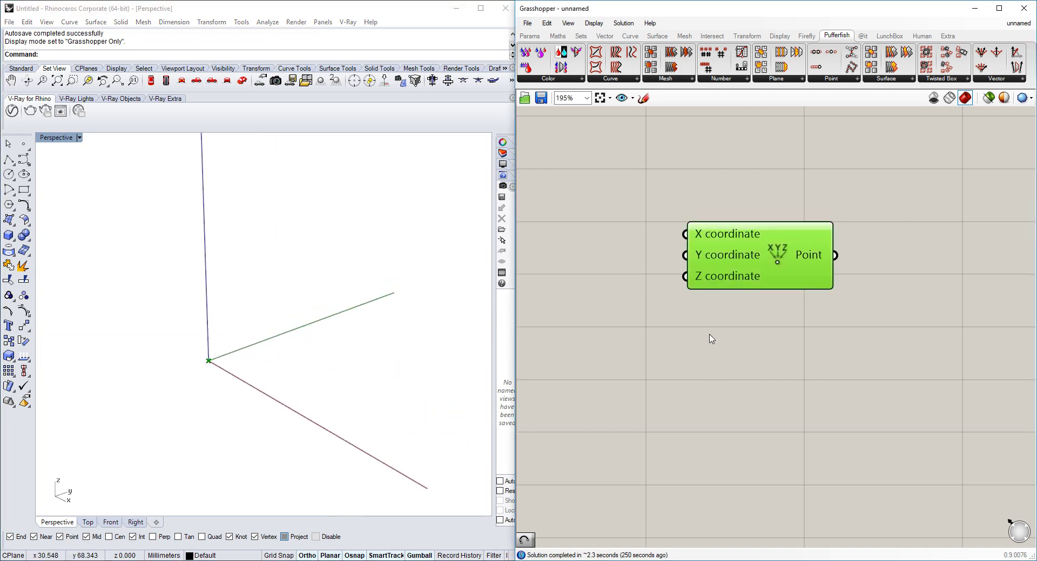
pyautogui.doubleClick(688, 352)
pyautogui.write('11')
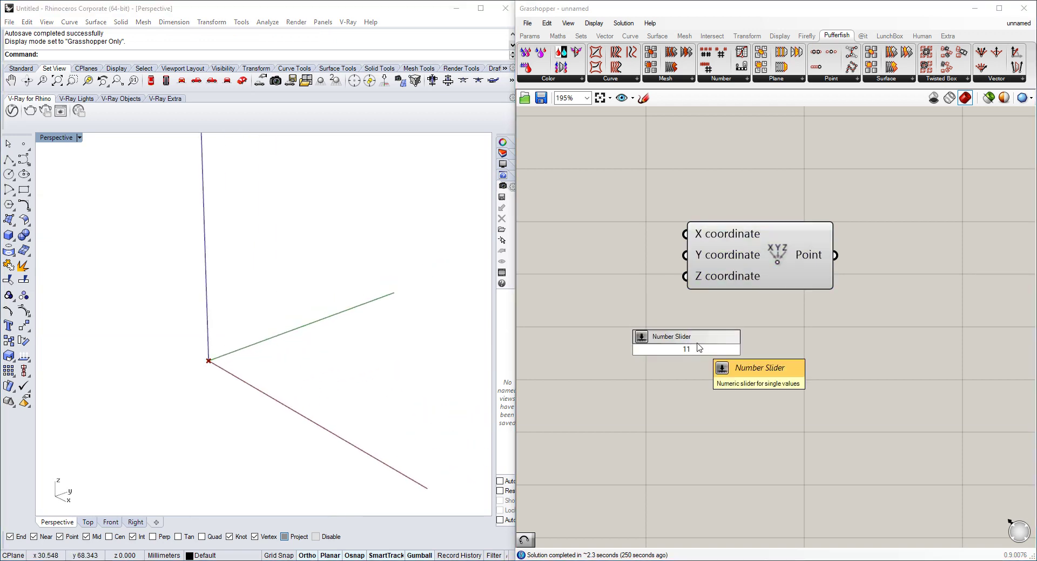
pyautogui.press('Return')
pyautogui.moveTo(795, 351); pyautogui.dragTo(706, 235)
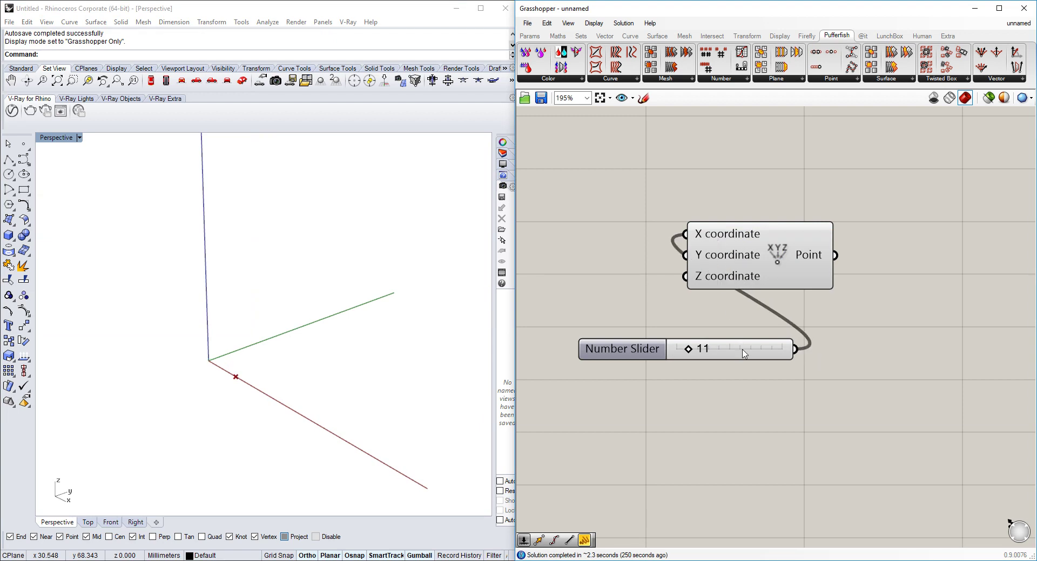
# Step: Set the number slider to 15 and also connect it to the Construct Point component's Y coordinate
pyautogui.moveTo(745, 366); pyautogui.dragTo(562, 334)
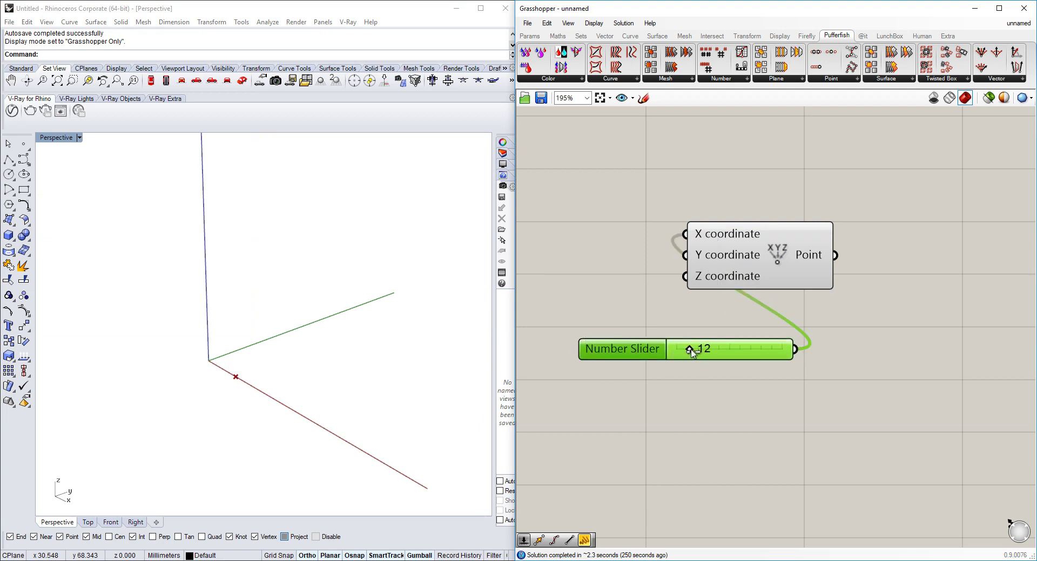
pyautogui.moveTo(691, 349)
pyautogui.mouseDown()
pyautogui.moveTo(715, 350)
pyautogui.moveTo(693, 350)
pyautogui.mouseUp()
pyautogui.moveTo(742, 351); pyautogui.dragTo(678, 263)
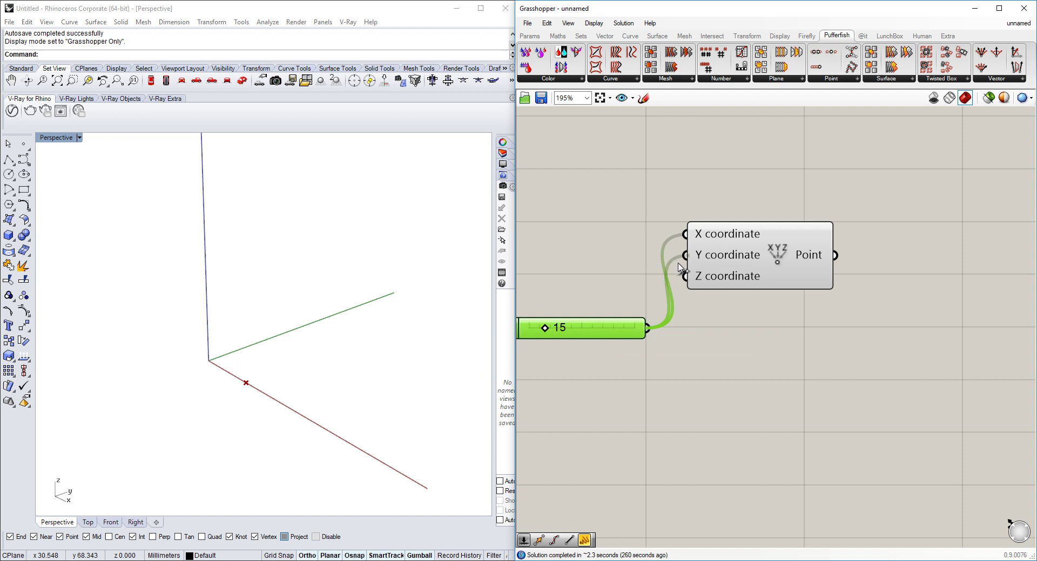
pyautogui.moveTo(545, 329)
pyautogui.mouseDown()
pyautogui.moveTo(562, 328)
pyautogui.moveTo(547, 330)
pyautogui.mouseUp()
# Step: Add a Center Box component and connect the constructed point to its Base input
pyautogui.moveTo(859, 313); pyautogui.dragTo(782, 316, button='right')
pyautogui.click(861, 363)
pyautogui.doubleClick(864, 367)
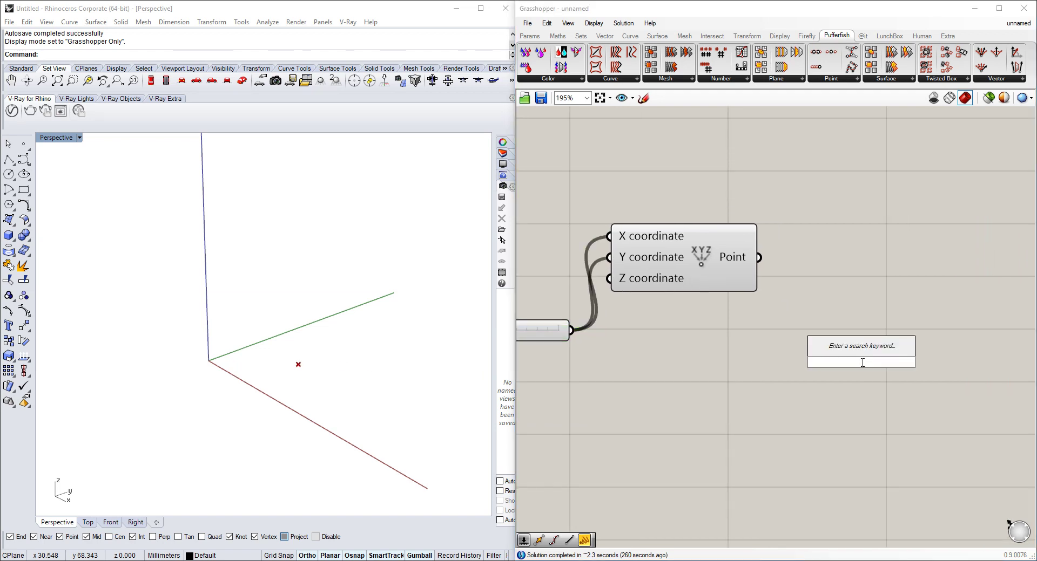
pyautogui.write('const')
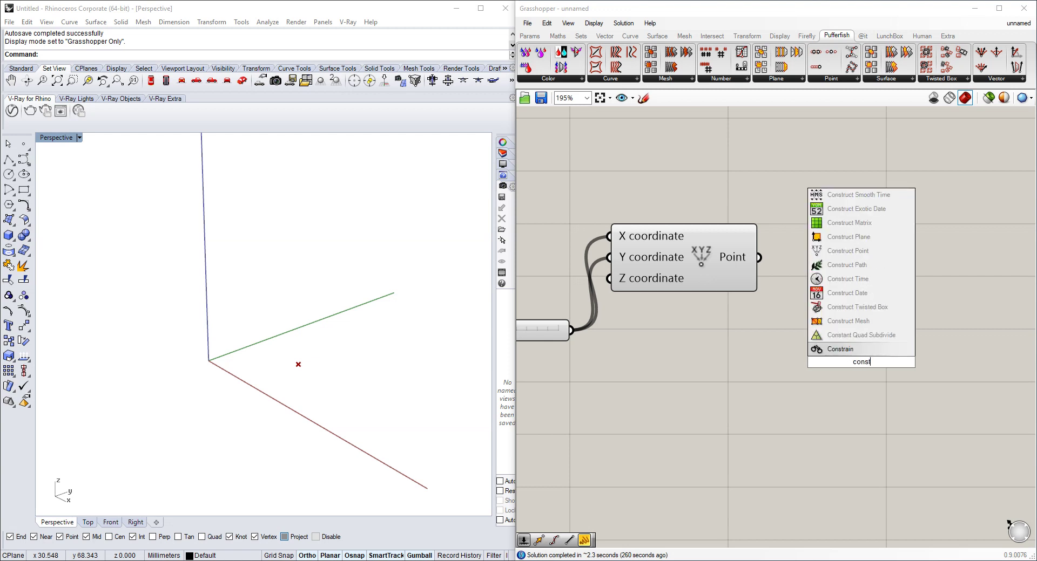
pyautogui.write('ruct box')
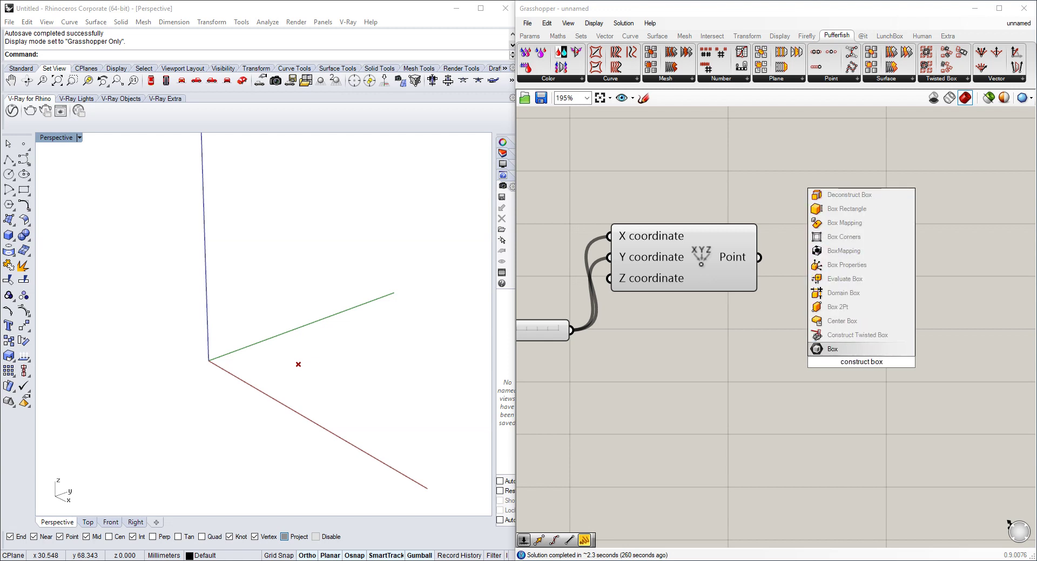
pyautogui.click(857, 324)
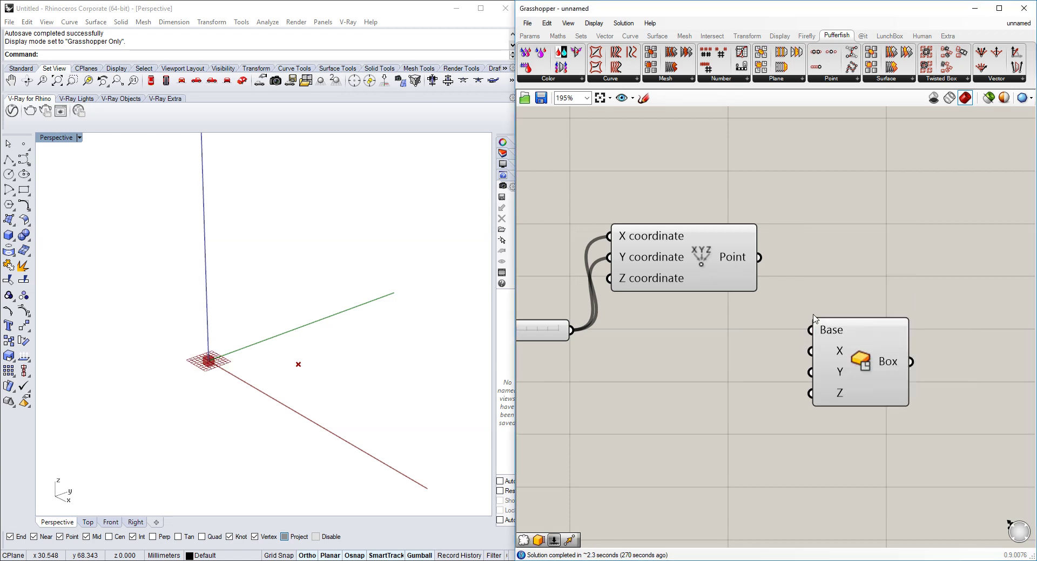
pyautogui.moveTo(758, 258); pyautogui.dragTo(804, 332)
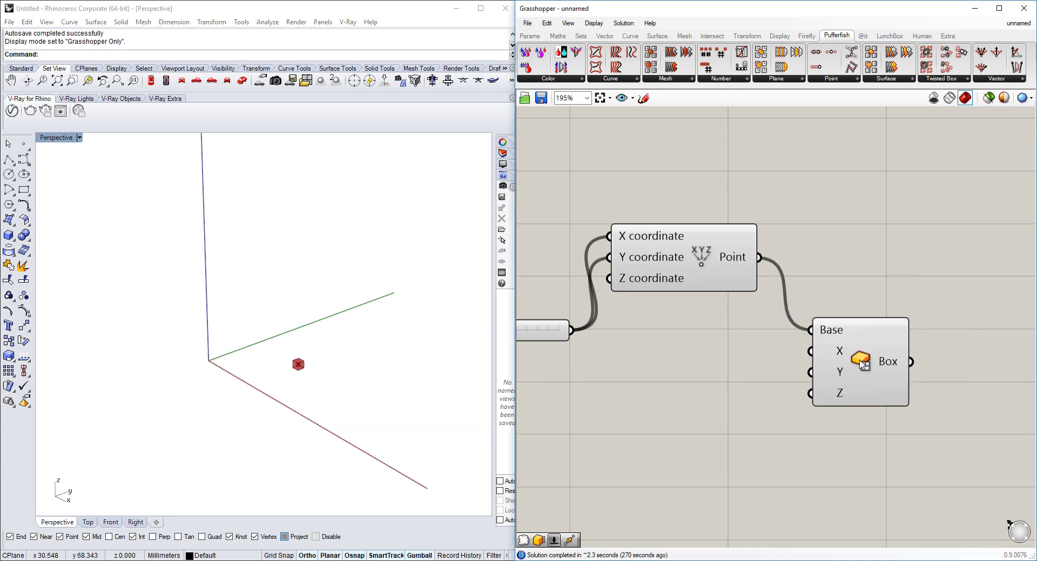
# Step: Move the Center Box component farther away from the Construct Point component and check its size inputs
pyautogui.moveTo(860, 361); pyautogui.dragTo(726, 319, button='right')
pyautogui.moveTo(713, 328); pyautogui.dragTo(778, 323)
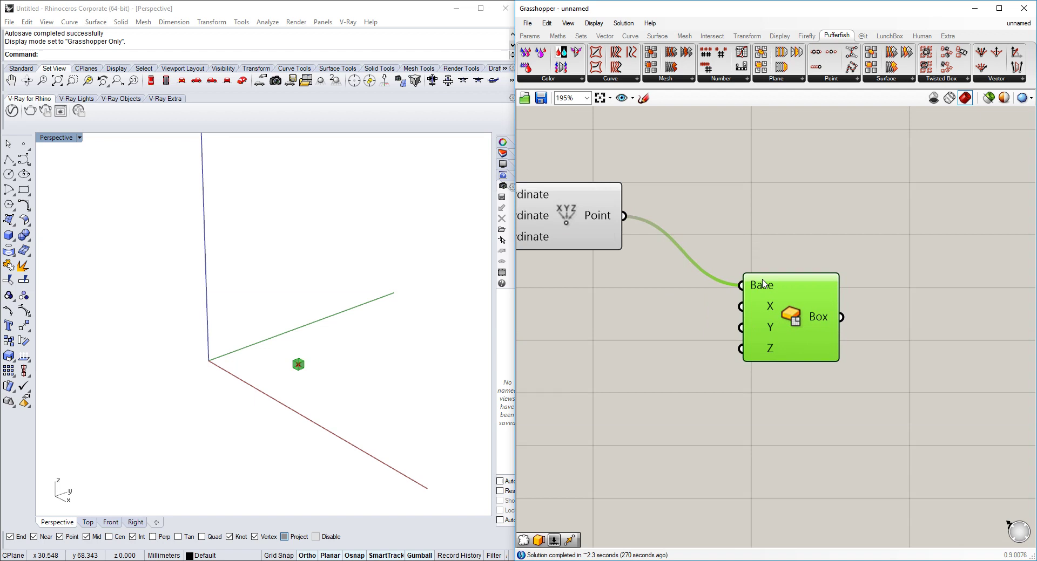
pyautogui.moveTo(763, 283)
pyautogui.moveTo(750, 323); pyautogui.dragTo(776, 322, button='right')
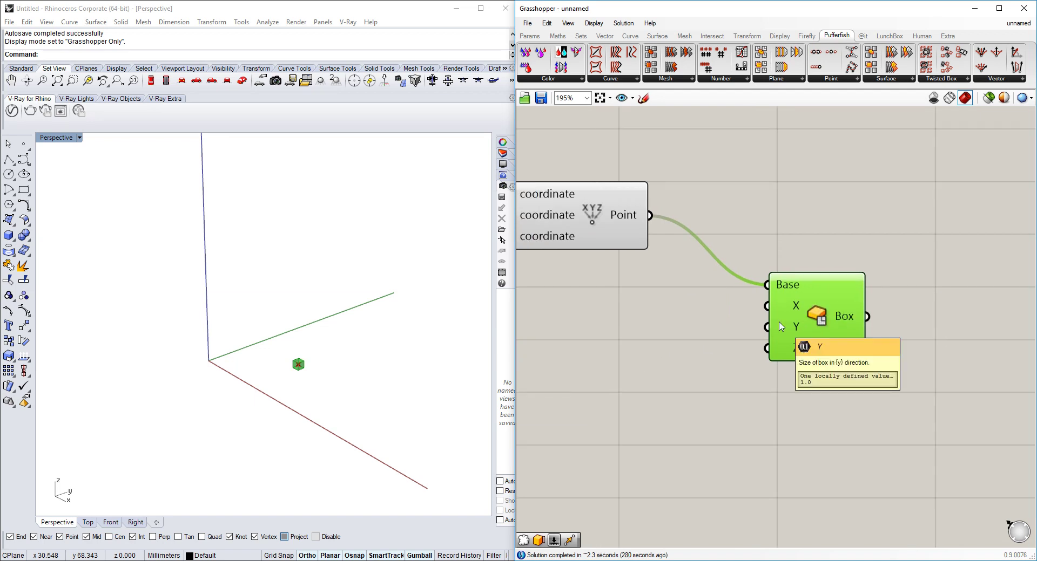
pyautogui.moveTo(777, 322); pyautogui.dragTo(787, 318)
pyautogui.moveTo(800, 362)
pyautogui.mouseDown(button='right')
pyautogui.moveTo(817, 329)
pyautogui.moveTo(818, 364)
pyautogui.mouseUp(button='right')
pyautogui.scroll(-1, 818, 365)
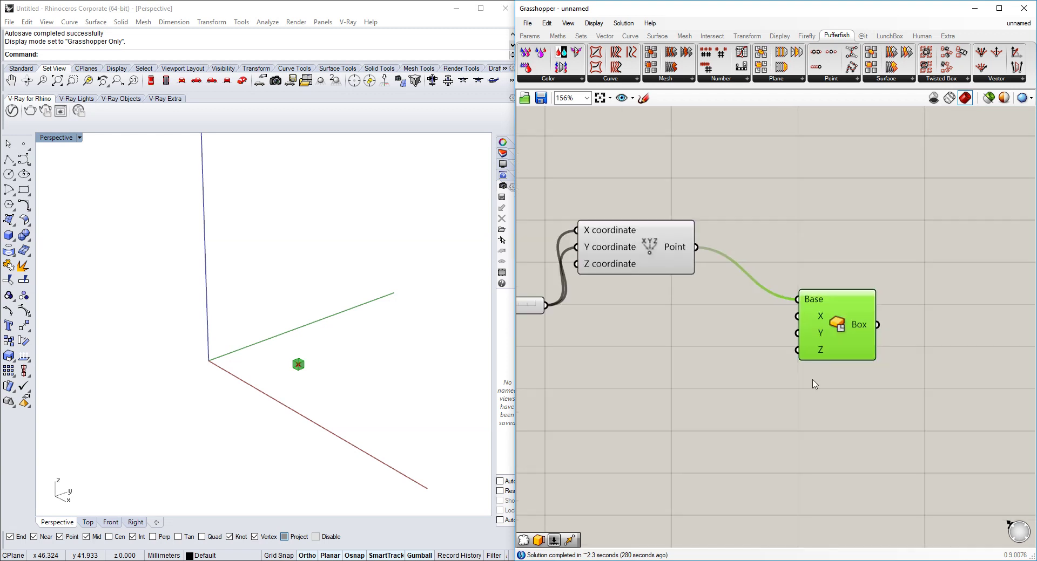
# Step: Add a number slider with the value 10 and connect it to the Center Box component's X, Y and Z inputs
pyautogui.doubleClick(684, 398)
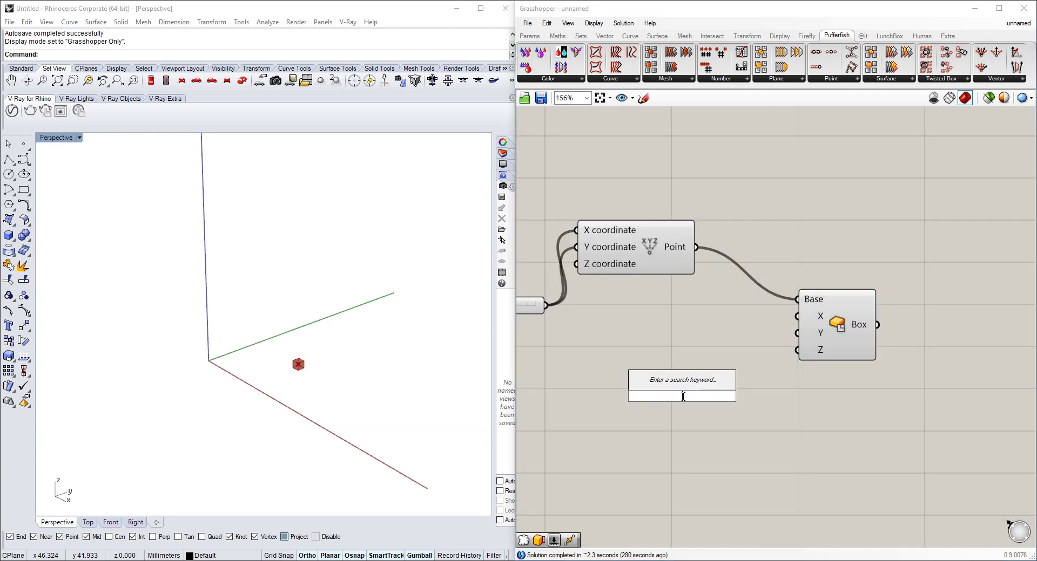
pyautogui.write('10')
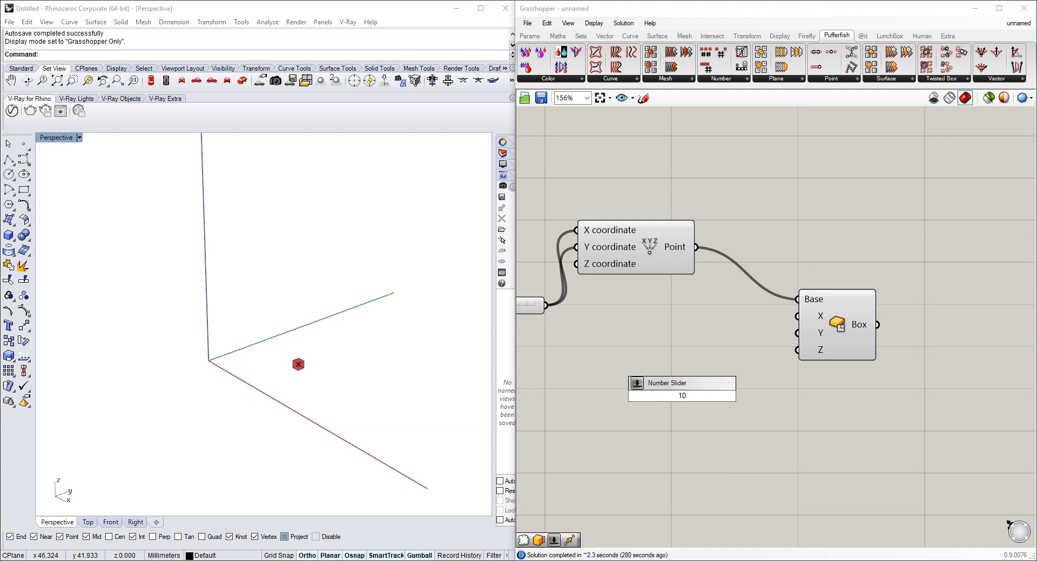
pyautogui.press('Return')
pyautogui.moveTo(770, 396); pyautogui.dragTo(797, 317)
pyautogui.moveTo(770, 395); pyautogui.dragTo(797, 333)
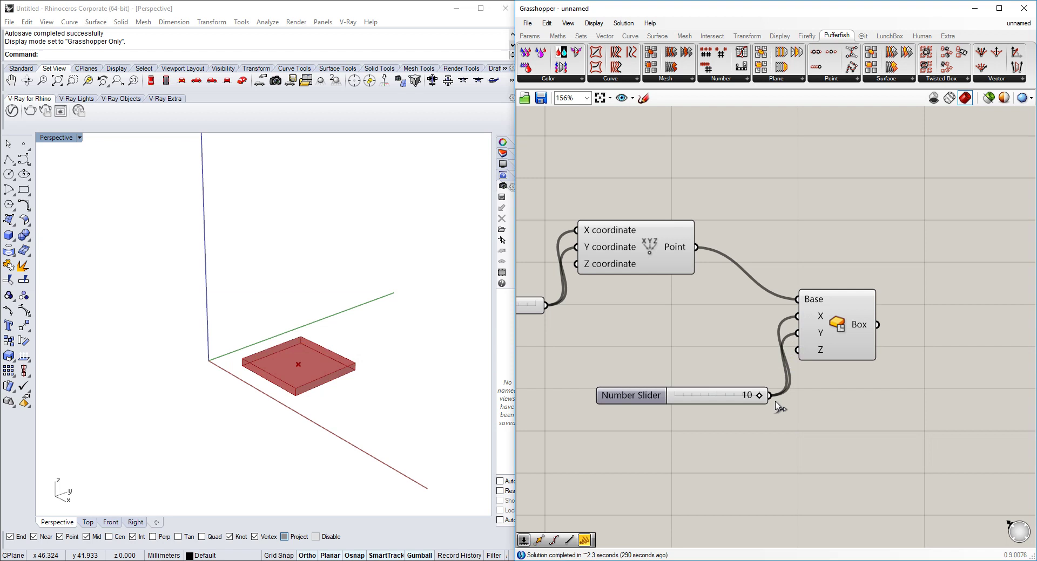
pyautogui.moveTo(785, 385); pyautogui.dragTo(798, 349)
# Step: Set the box size slider to 7, then connect a copy of it set to 10 to the Center Box's Y input
pyautogui.moveTo(758, 398); pyautogui.dragTo(724, 398)
pyautogui.moveTo(287, 387); pyautogui.dragTo(219, 339, button='right')
pyautogui.moveTo(706, 401); pyautogui.dragTo(658, 380)
pyautogui.moveTo(721, 373); pyautogui.dragTo(787, 336)
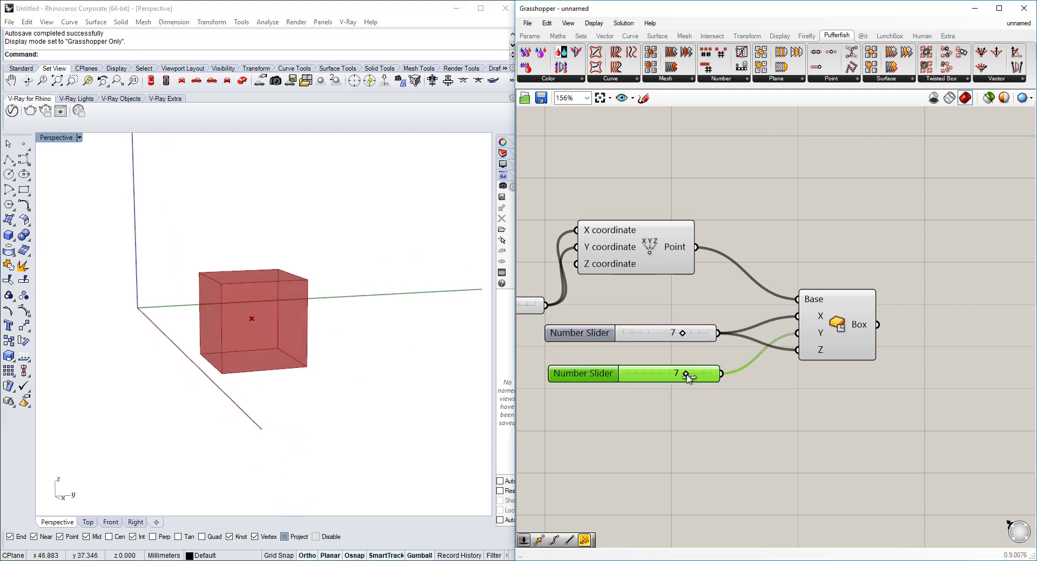
pyautogui.moveTo(687, 377); pyautogui.dragTo(745, 384)
pyautogui.moveTo(475, 357); pyautogui.dragTo(339, 395, button='right')
# Step: Add a Populate 3D component beside the Center Box and connect the Box output to its Region input
pyautogui.moveTo(918, 382); pyautogui.dragTo(818, 365, button='right')
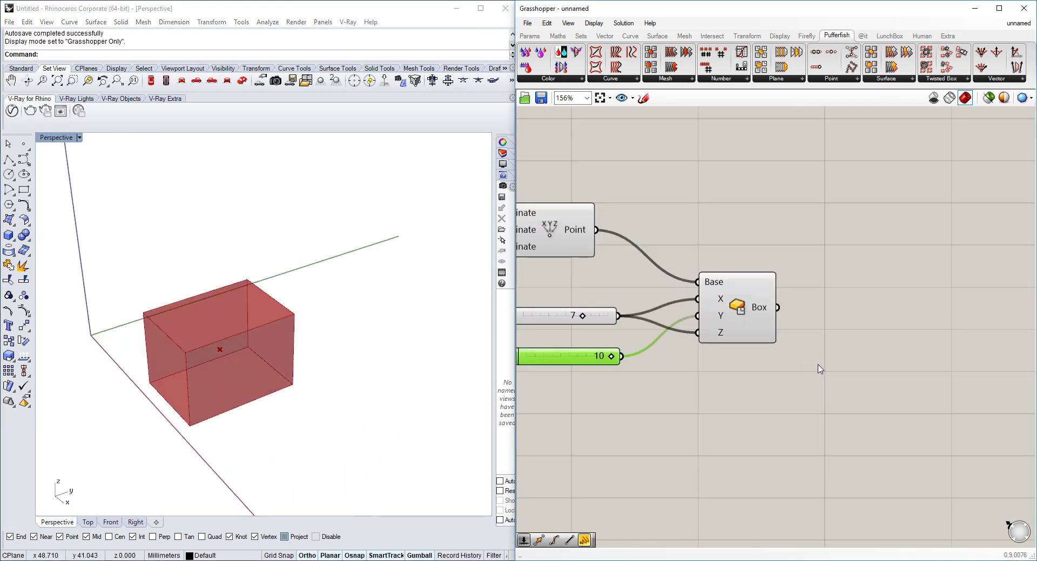
pyautogui.doubleClick(836, 363)
pyautogui.write('popul')
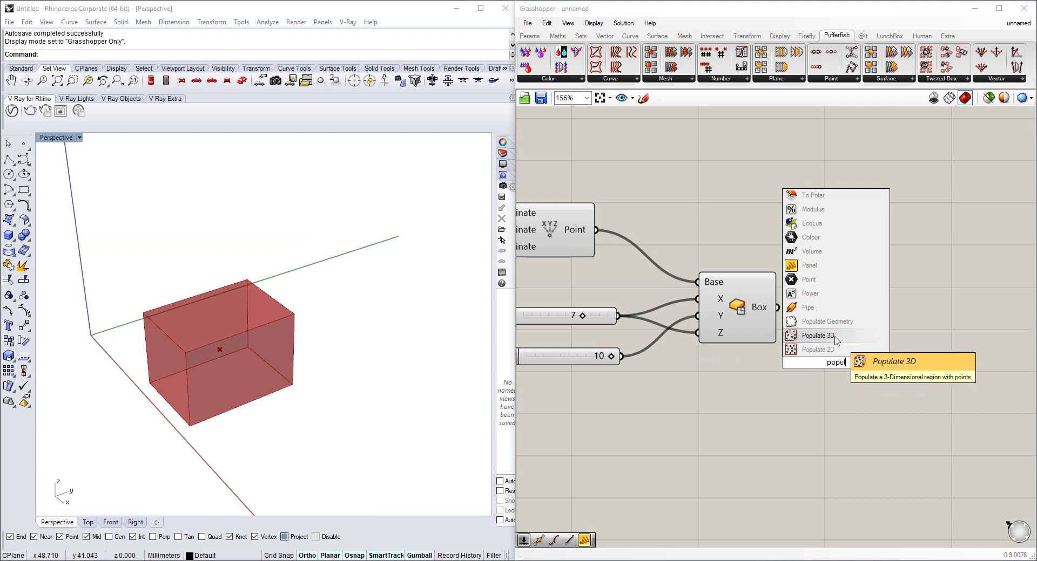
pyautogui.click(835, 336)
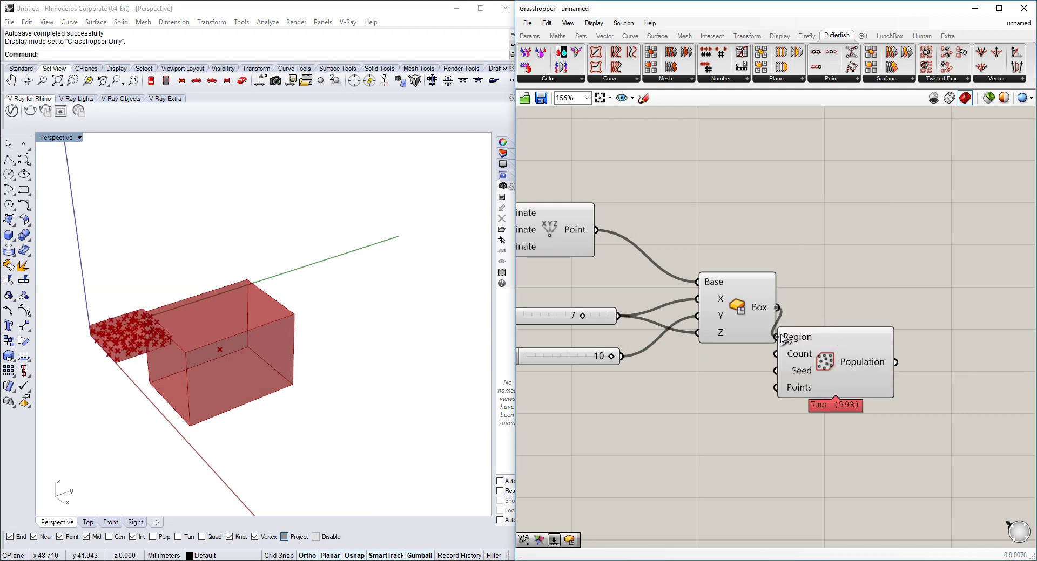
pyautogui.moveTo(780, 338); pyautogui.dragTo(870, 370)
pyautogui.moveTo(871, 370); pyautogui.dragTo(860, 362, button='right')
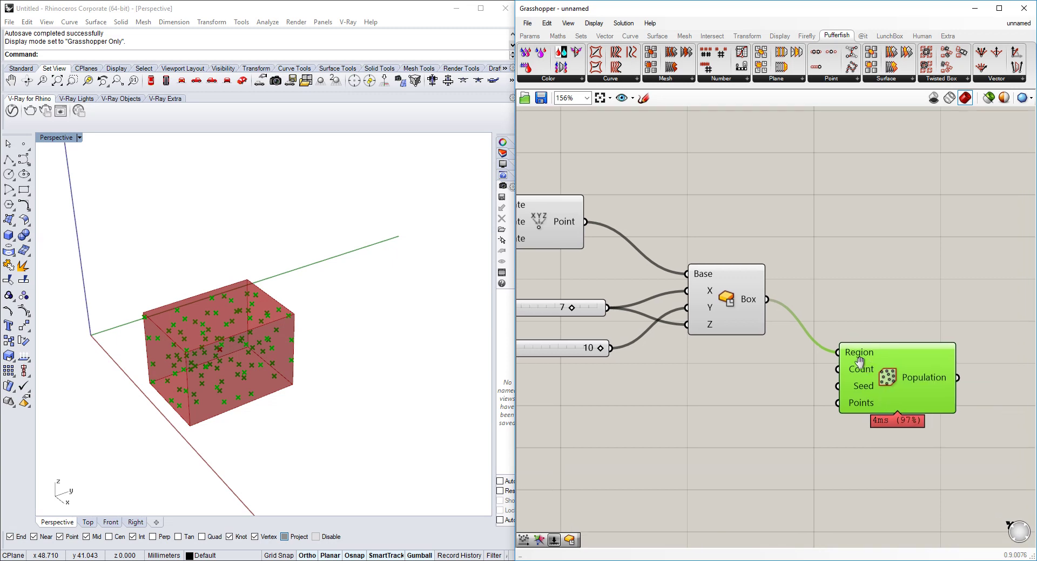
pyautogui.scroll(1, 830, 328)
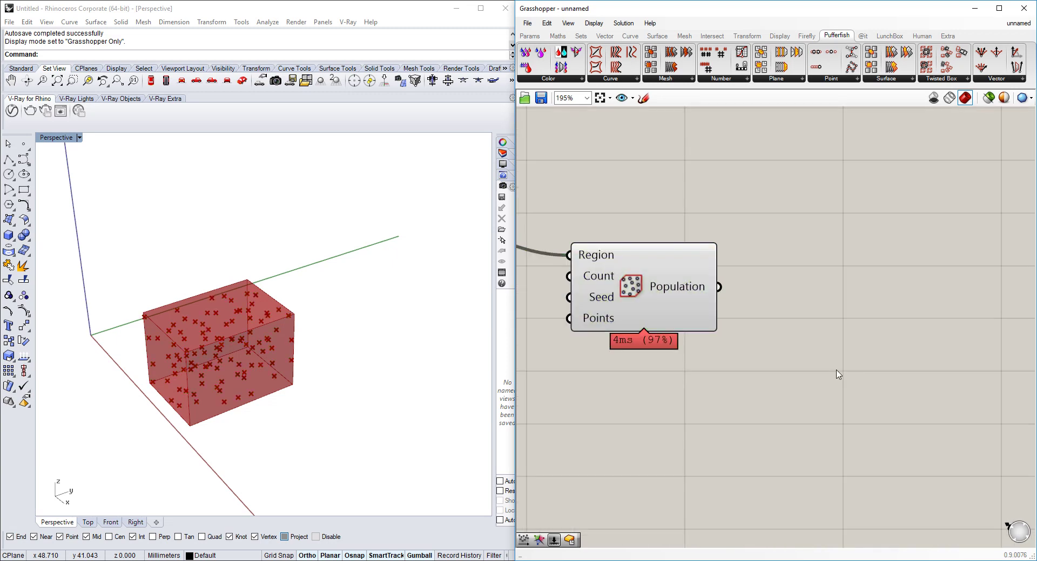
# Step: Add a Voronoi 3D component to the canvas beyond the Populate 3D component
pyautogui.doubleClick(836, 370)
pyautogui.write('po')
pyautogui.press('BackSpace')
pyautogui.press('BackSpace')
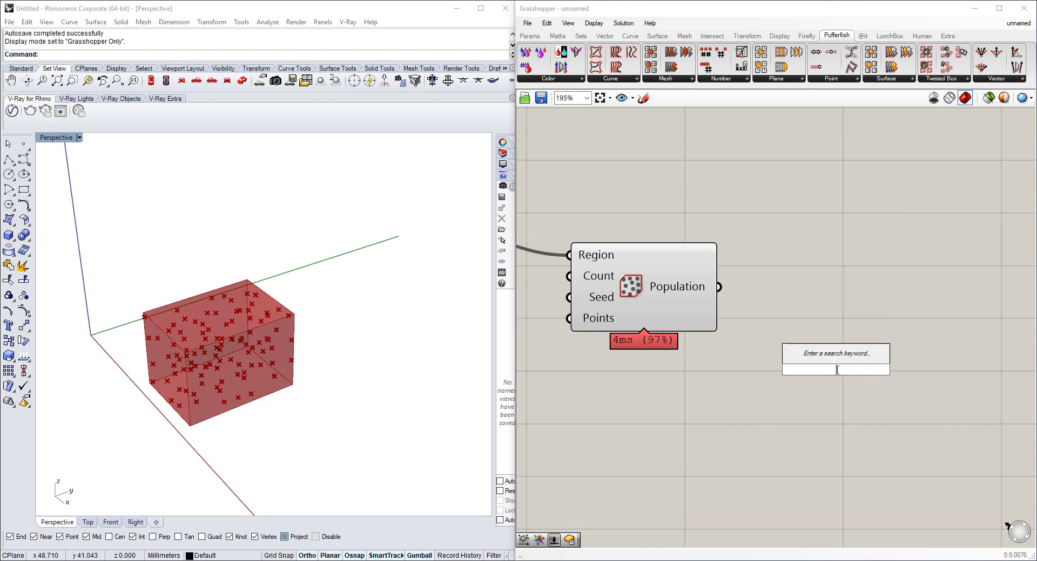
pyautogui.write('voron')
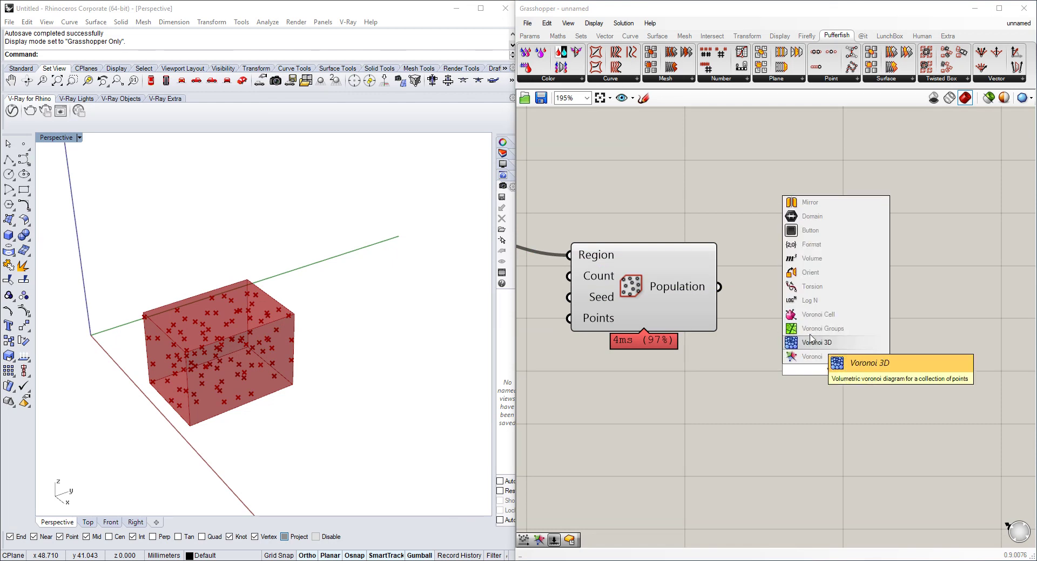
pyautogui.click(812, 346)
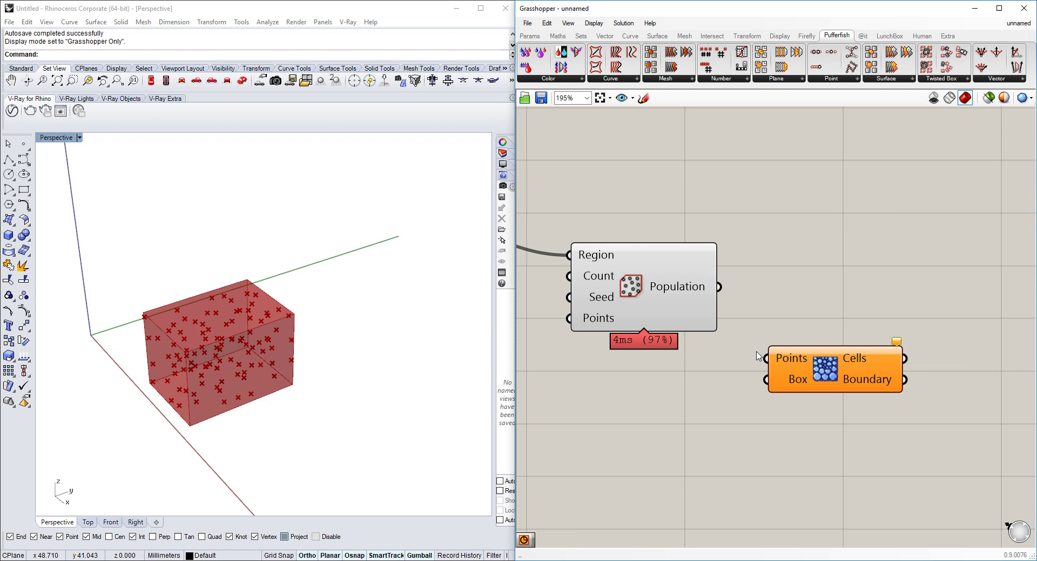
# Step: Connect the Center Box output to Voronoi 3D's Box input and the Population output to its Points input
pyautogui.moveTo(777, 381); pyautogui.dragTo(796, 385, button='right')
pyautogui.scroll(-3, 774, 338)
pyautogui.moveTo(768, 352); pyautogui.dragTo(612, 288)
pyautogui.scroll(2, 820, 351)
pyautogui.moveTo(822, 351); pyautogui.dragTo(784, 359, button='right')
pyautogui.moveTo(784, 358); pyautogui.dragTo(819, 237)
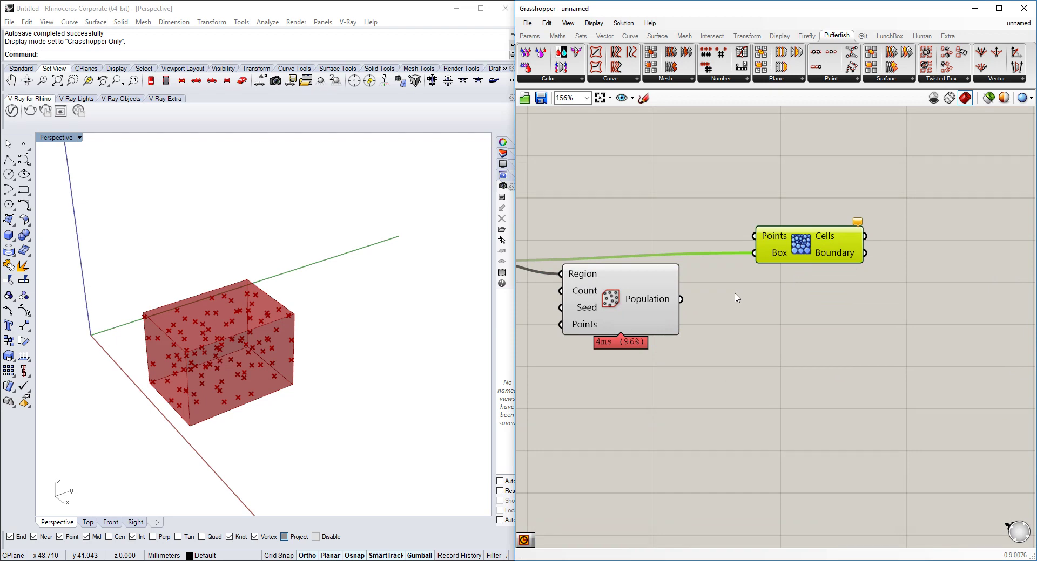
pyautogui.moveTo(681, 301); pyautogui.dragTo(751, 240)
# Step: Turn off the preview of the Populate 3D component and inspect the Voronoi cells in the viewport
pyautogui.click(625, 296)
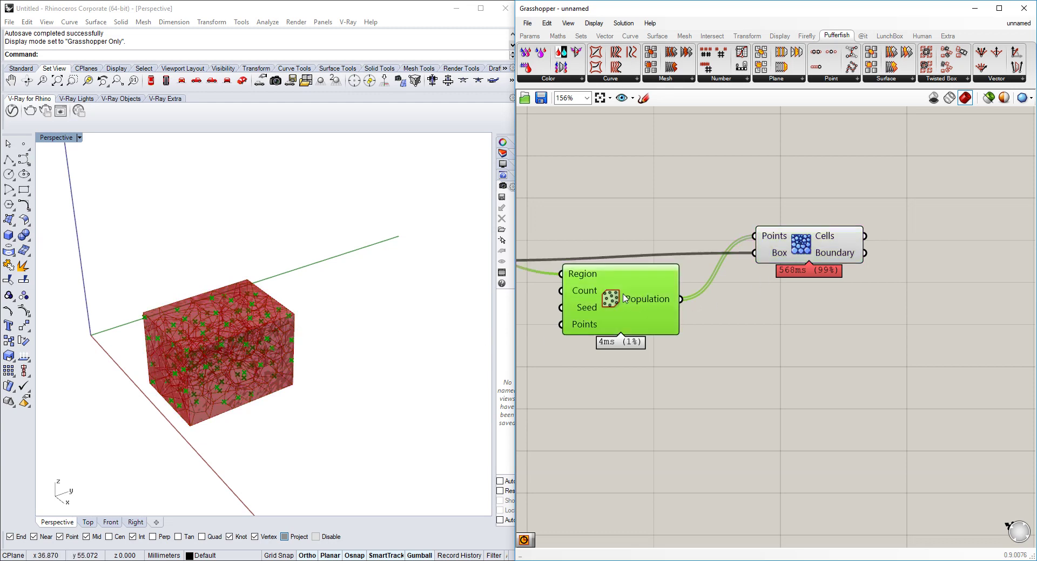
pyautogui.rightClick(619, 297)
pyautogui.click(650, 320)
pyautogui.moveTo(262, 319); pyautogui.dragTo(305, 286, button='right')
pyautogui.scroll(5, 271, 357)
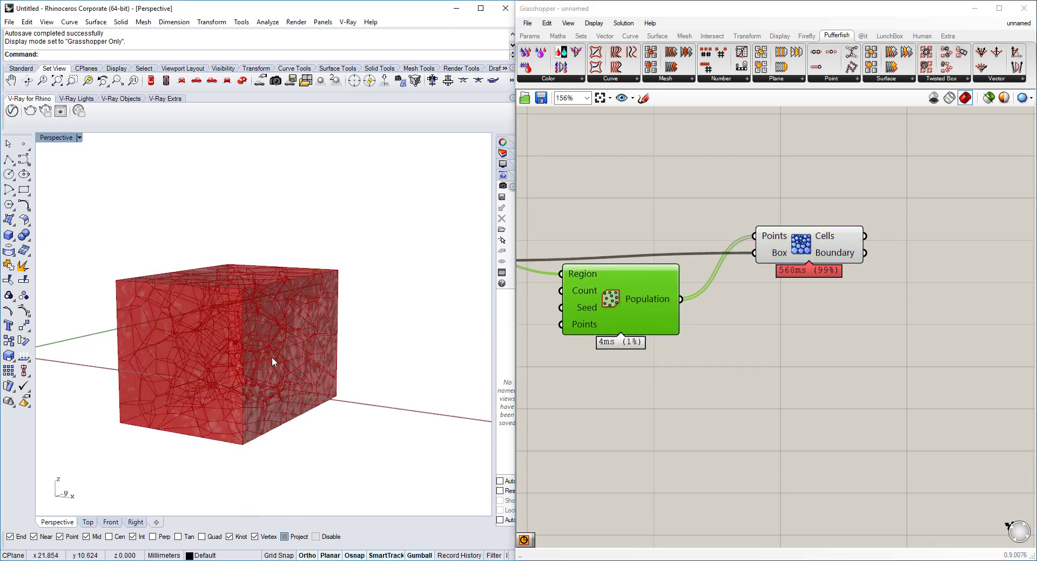
# Step: Turn off the preview of the Center Box component
pyautogui.moveTo(625, 343); pyautogui.dragTo(881, 383, button='right')
pyautogui.click(690, 289)
pyautogui.rightClick(694, 304)
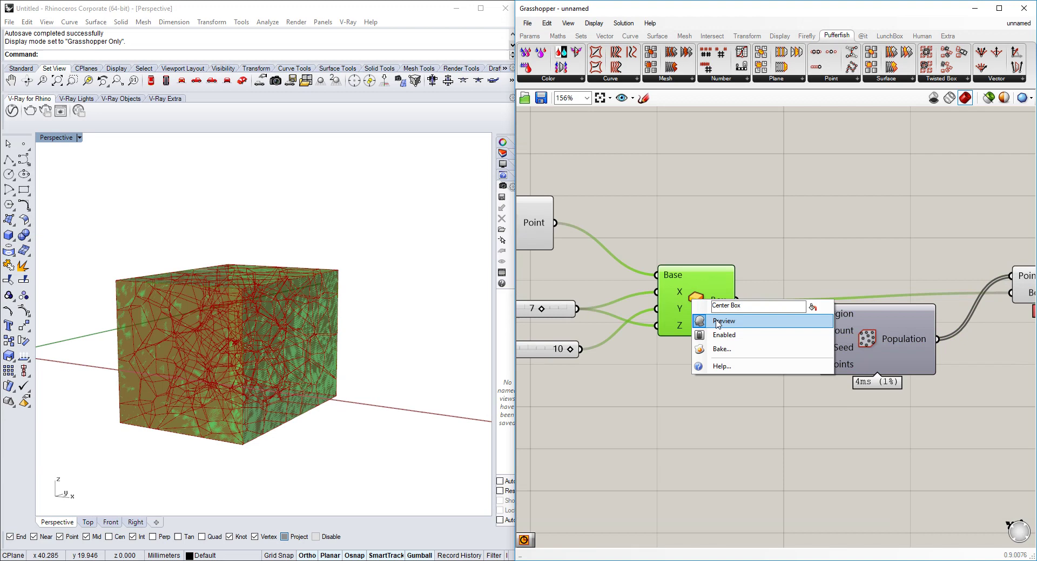
pyautogui.click(718, 321)
pyautogui.moveTo(432, 377); pyautogui.dragTo(461, 378, button='right')
# Step: Sketch two small black circles side by side on the empty canvas below the Voronoi 3D component
pyautogui.moveTo(849, 227); pyautogui.dragTo(648, 142, button='right')
pyautogui.click(642, 97)
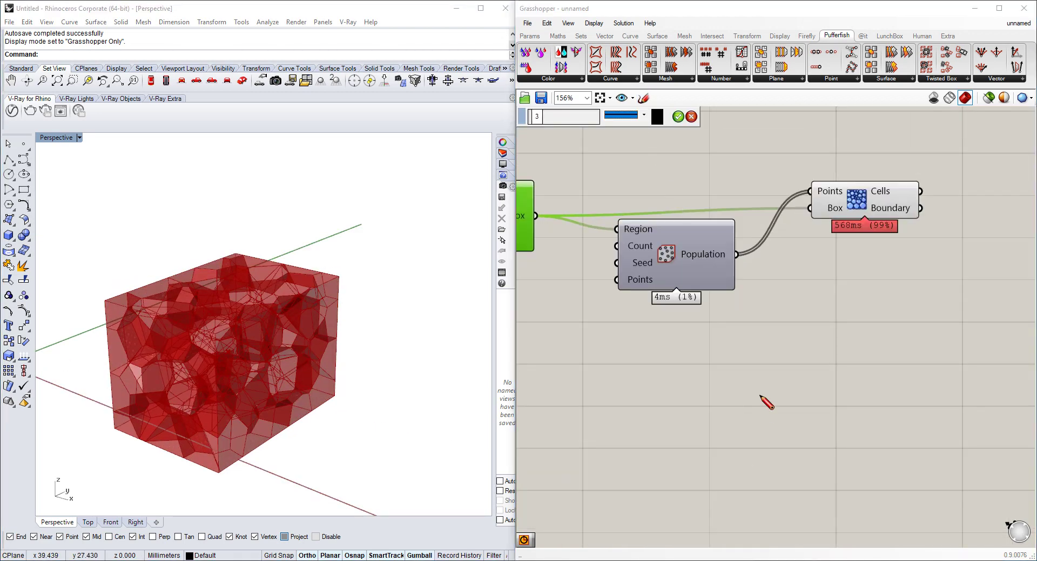
pyautogui.moveTo(760, 394)
pyautogui.mouseDown()
pyautogui.moveTo(744, 435)
pyautogui.moveTo(759, 394)
pyautogui.mouseUp()
pyautogui.moveTo(910, 397); pyautogui.dragTo(885, 386)
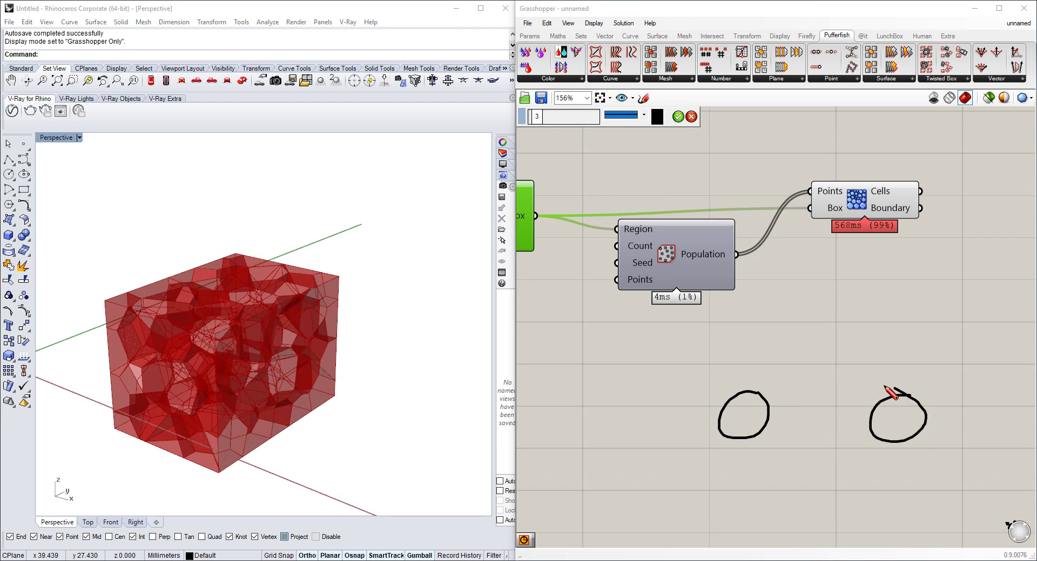
pyautogui.middleClick(780, 309)
pyautogui.click(732, 320)
# Step: Start a new canvas sketch and draw a larger black circle around each of the two small circles
pyautogui.moveTo(732, 319); pyautogui.dragTo(627, 238, button='right')
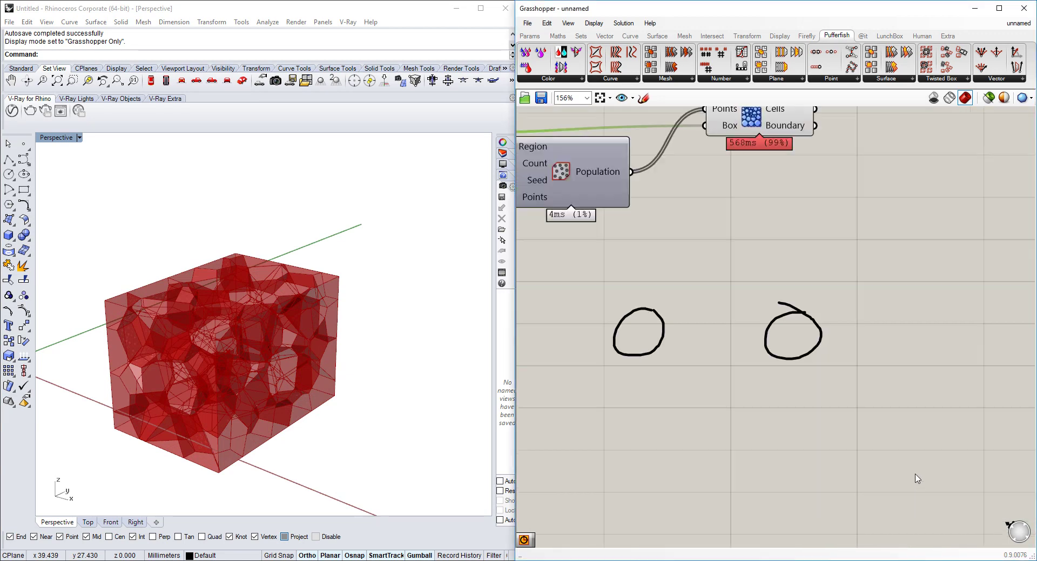
pyautogui.moveTo(916, 479); pyautogui.dragTo(761, 280, button='right')
pyautogui.click(643, 98)
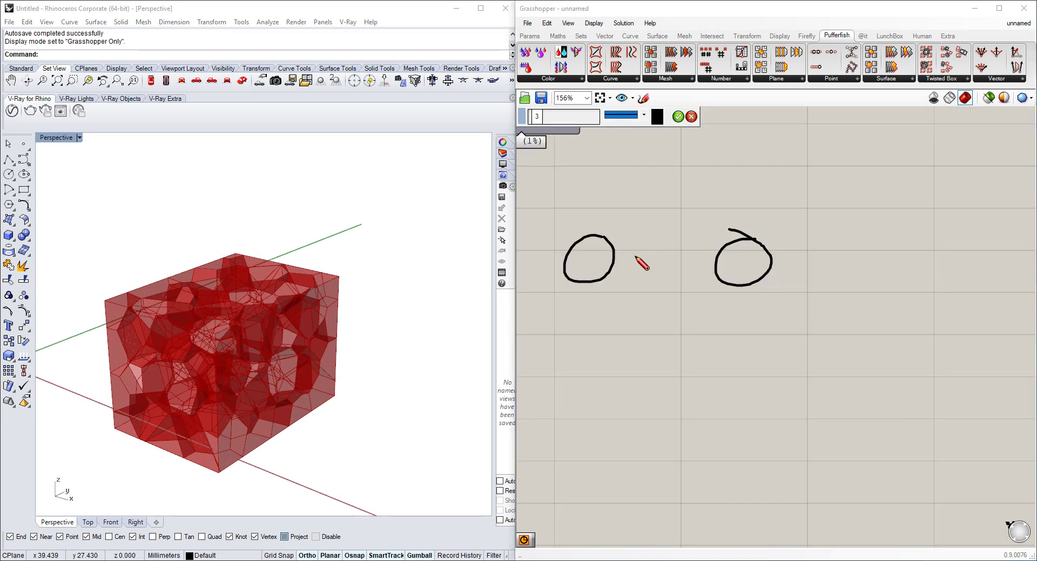
pyautogui.moveTo(594, 212)
pyautogui.mouseDown()
pyautogui.moveTo(671, 301)
pyautogui.moveTo(612, 213)
pyautogui.mouseUp()
pyautogui.moveTo(761, 212)
pyautogui.mouseDown()
pyautogui.moveTo(702, 277)
pyautogui.moveTo(799, 251)
pyautogui.moveTo(725, 199)
pyautogui.mouseUp()
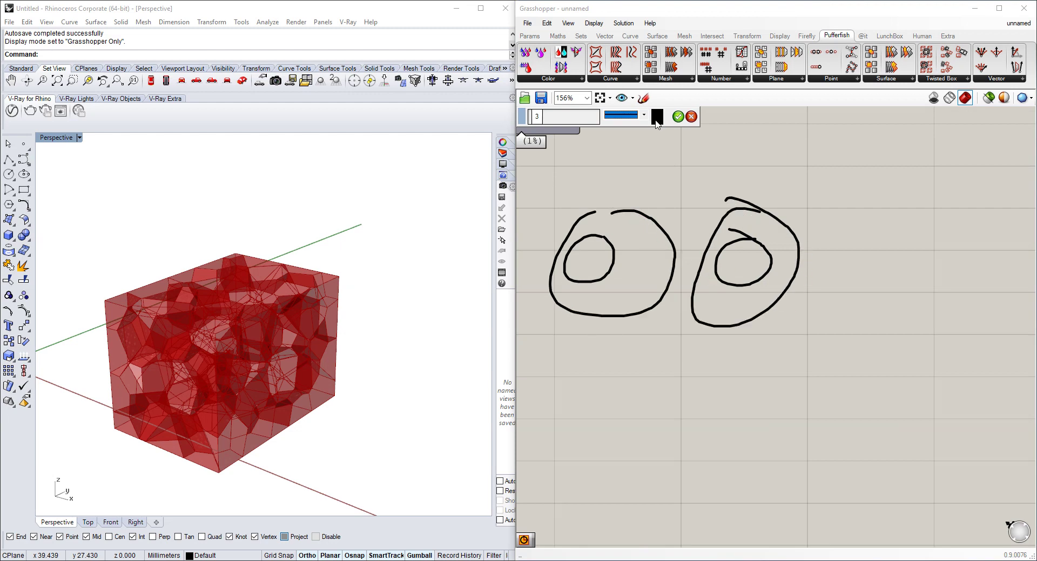
# Step: Try another colour for the sketch lines and accept the sketch of the larger circles
pyautogui.click(656, 122)
pyautogui.click(690, 156)
pyautogui.moveTo(695, 180); pyautogui.dragTo(737, 220)
pyautogui.click(677, 114)
pyautogui.click(730, 163)
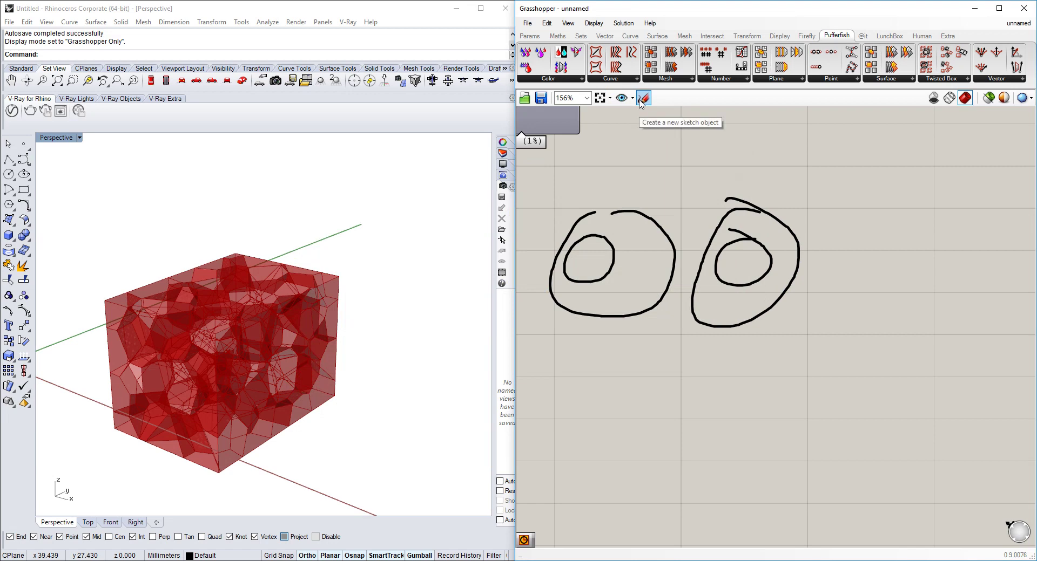
# Step: Start a new red sketch and draw a vertical line between the circles with two outward branches at each end
pyautogui.click(640, 102)
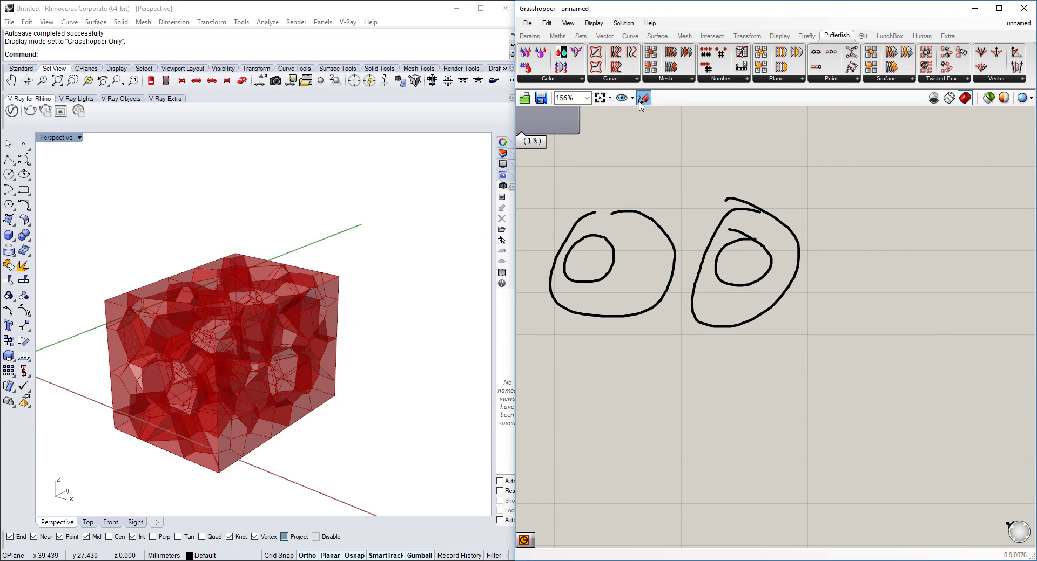
pyautogui.click(656, 116)
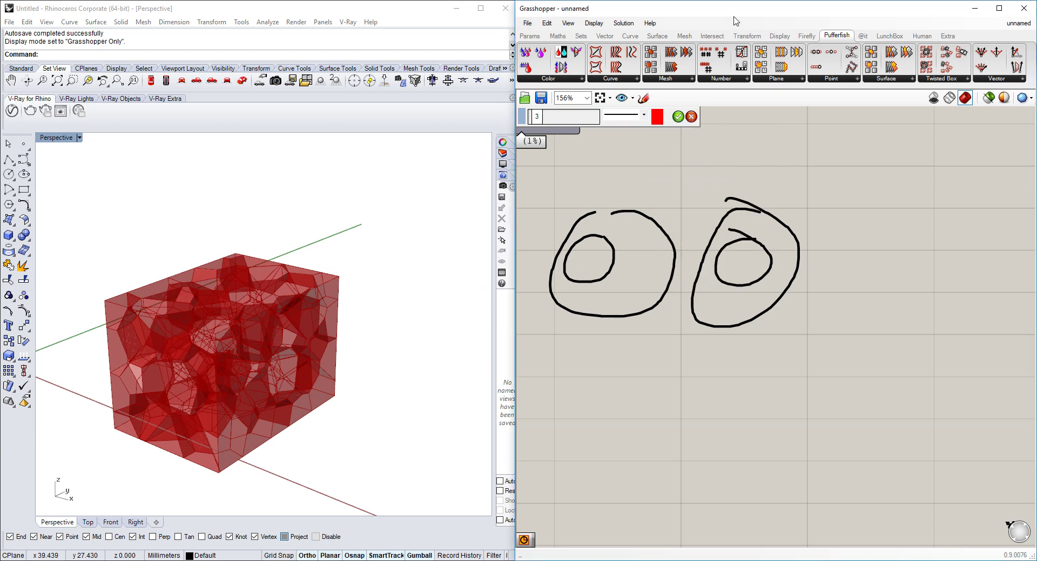
pyautogui.moveTo(685, 199); pyautogui.dragTo(678, 360)
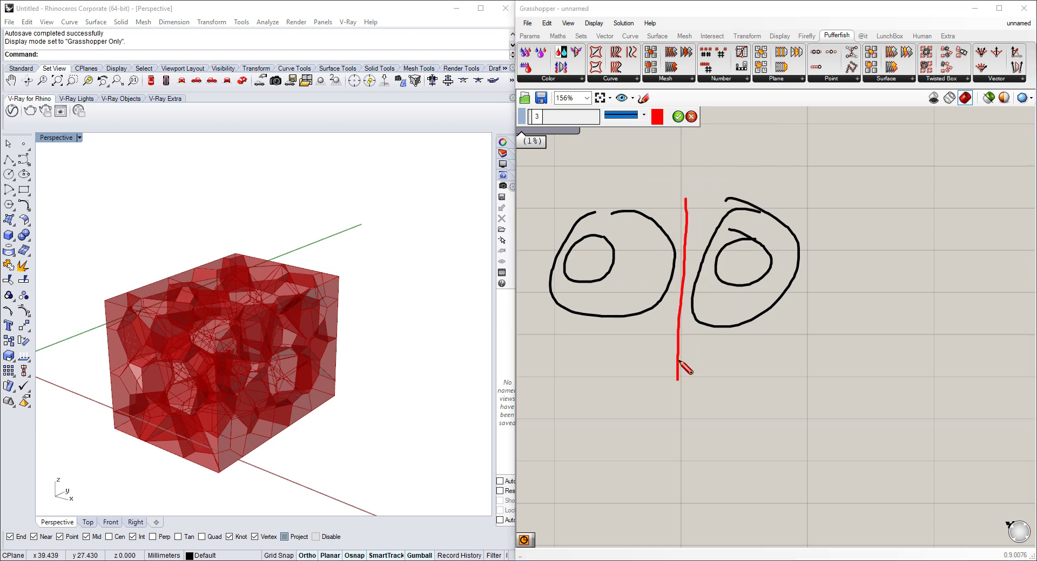
pyautogui.moveTo(687, 215)
pyautogui.mouseDown()
pyautogui.moveTo(756, 180)
pyautogui.moveTo(693, 212)
pyautogui.moveTo(601, 167)
pyautogui.mouseUp()
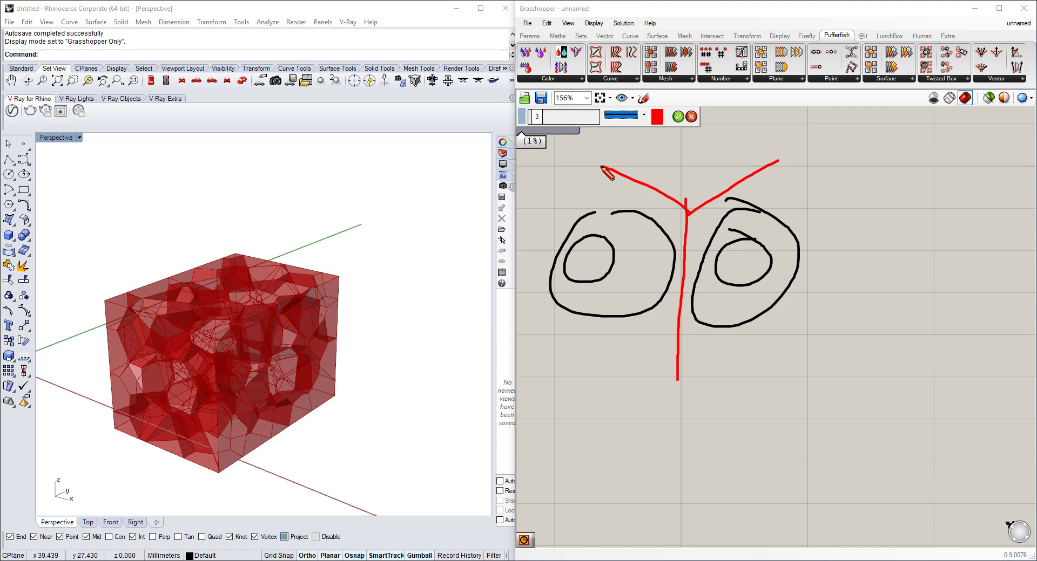
pyautogui.moveTo(672, 340); pyautogui.dragTo(540, 417)
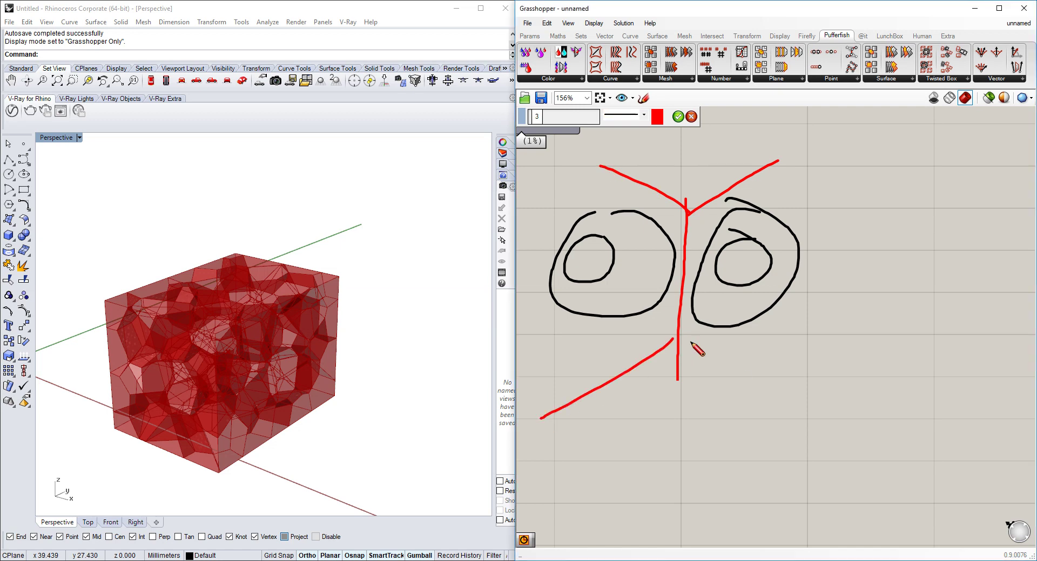
pyautogui.moveTo(681, 339); pyautogui.dragTo(816, 398)
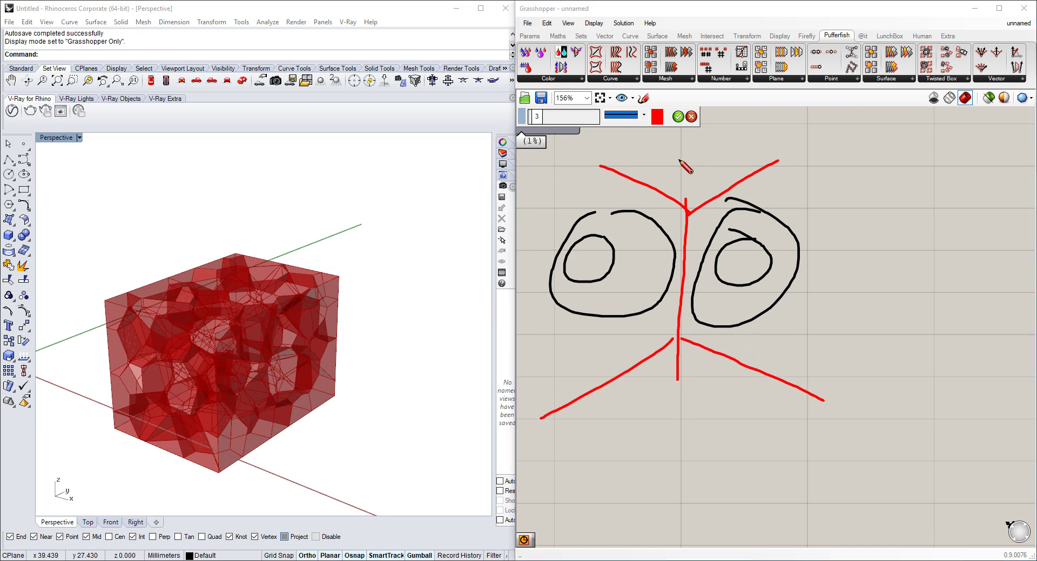
# Step: Change the branching line sketch's colour to black and accept the sketch
pyautogui.click(658, 119)
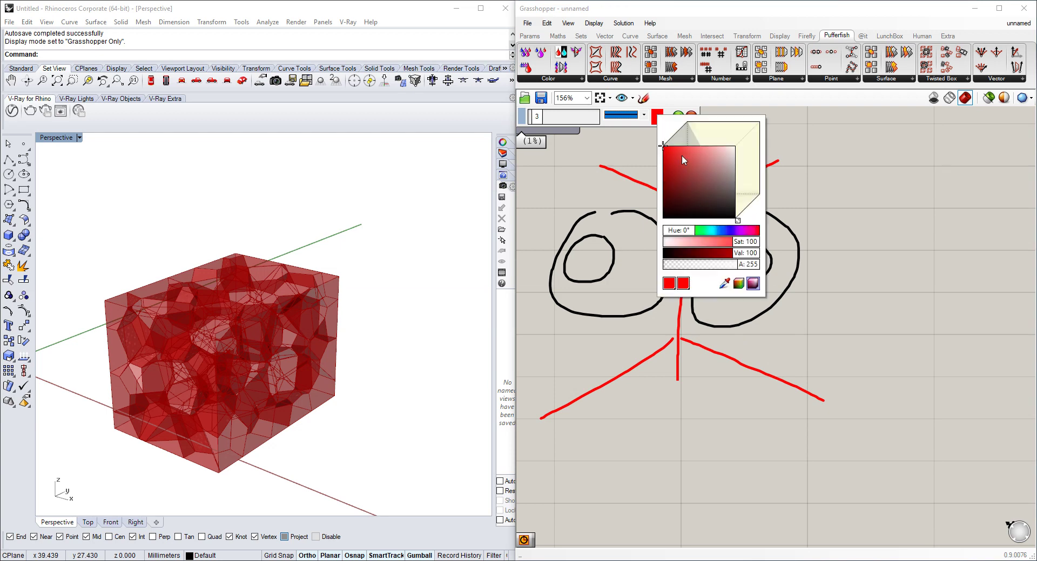
pyautogui.moveTo(681, 154); pyautogui.dragTo(654, 241)
pyautogui.click(677, 110)
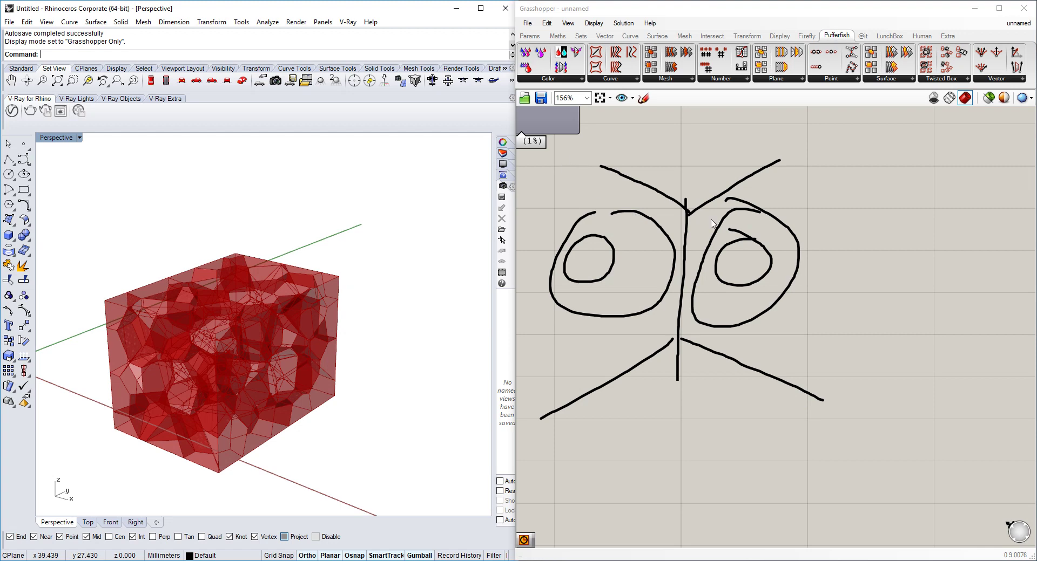
# Step: Try to sketch additional outlines alongside the branching boundary lines around the circles
pyautogui.click(643, 98)
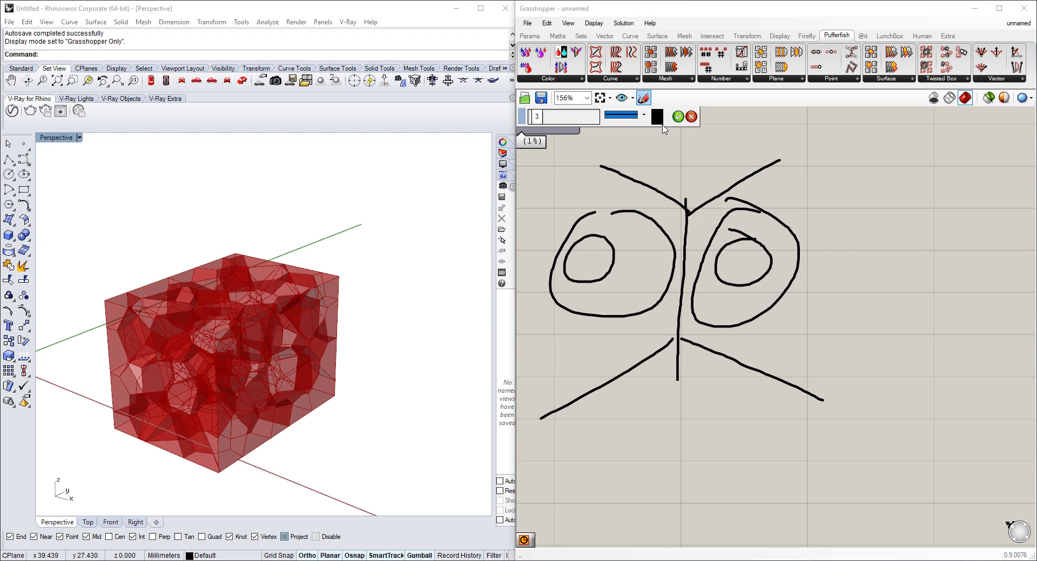
pyautogui.moveTo(603, 182)
pyautogui.mouseDown()
pyautogui.moveTo(679, 213)
pyautogui.moveTo(677, 321)
pyautogui.moveTo(543, 415)
pyautogui.mouseUp()
pyautogui.moveTo(790, 184); pyautogui.dragTo(753, 335)
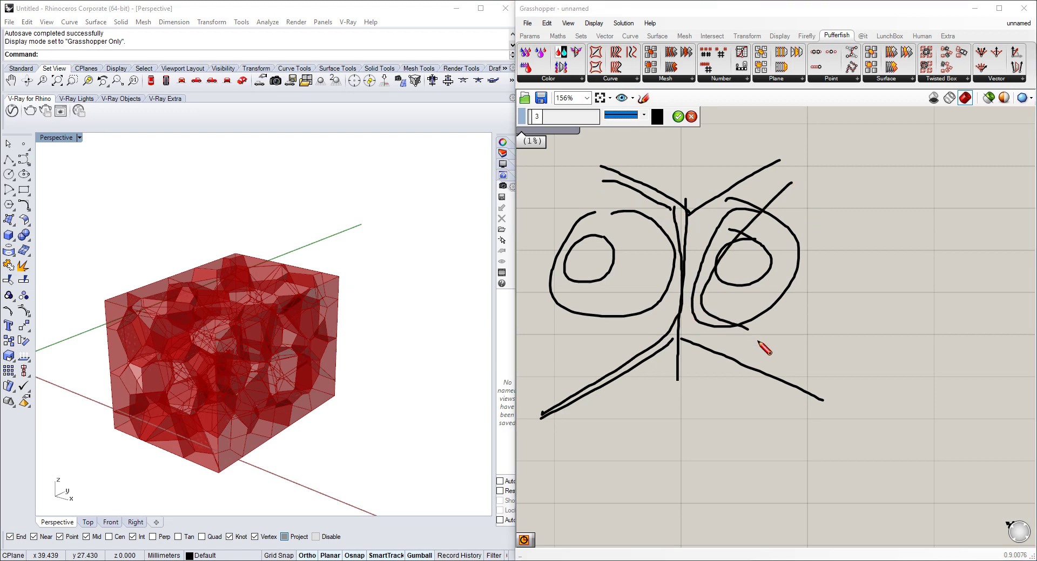
pyautogui.moveTo(712, 460)
pyautogui.mouseDown()
pyautogui.moveTo(715, 446)
pyautogui.moveTo(637, 486)
pyautogui.moveTo(685, 415)
pyautogui.moveTo(602, 495)
pyautogui.moveTo(662, 371)
pyautogui.mouseUp()
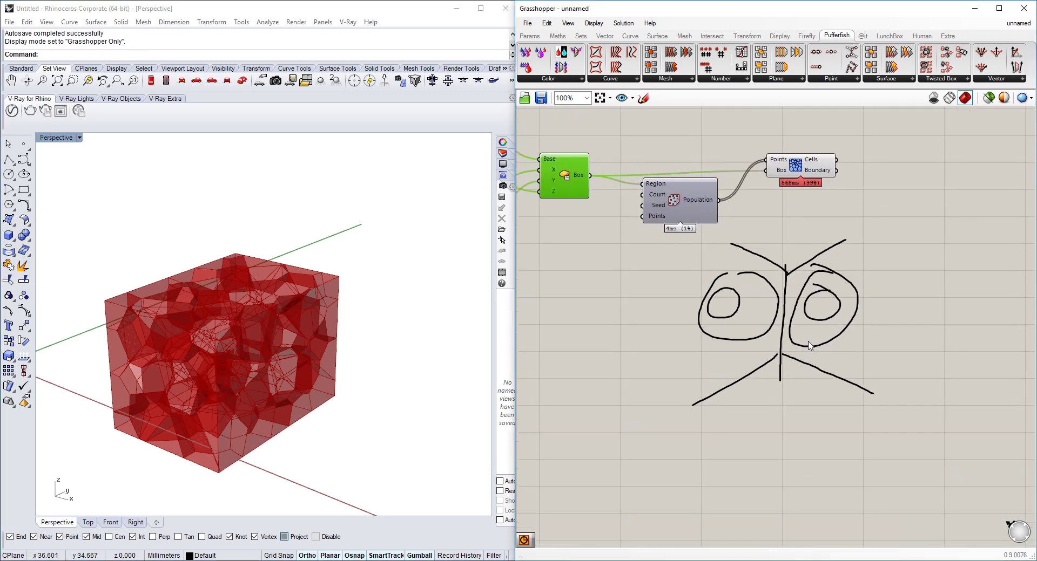
pyautogui.moveTo(819, 307); pyautogui.dragTo(757, 360, button='right')
pyautogui.scroll(4, 787, 248)
pyautogui.moveTo(787, 248); pyautogui.dragTo(787, 299, button='right')
pyautogui.click(681, 236)
pyautogui.moveTo(855, 312); pyautogui.dragTo(771, 312, button='right')
pyautogui.moveTo(820, 286); pyautogui.dragTo(785, 294, button='right')
pyautogui.doubleClick(786, 293)
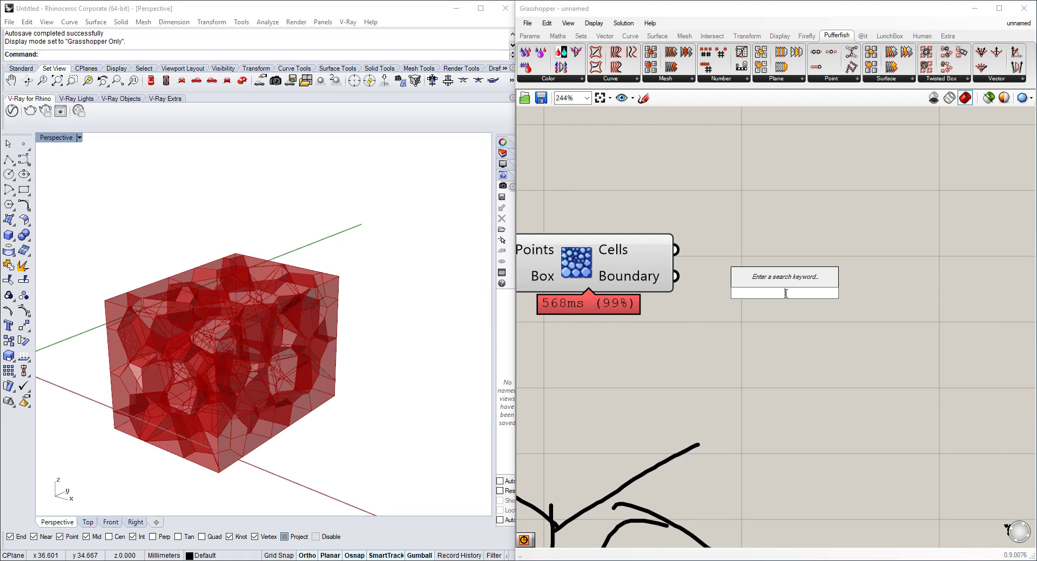
pyautogui.scroll(-4, 791, 324)
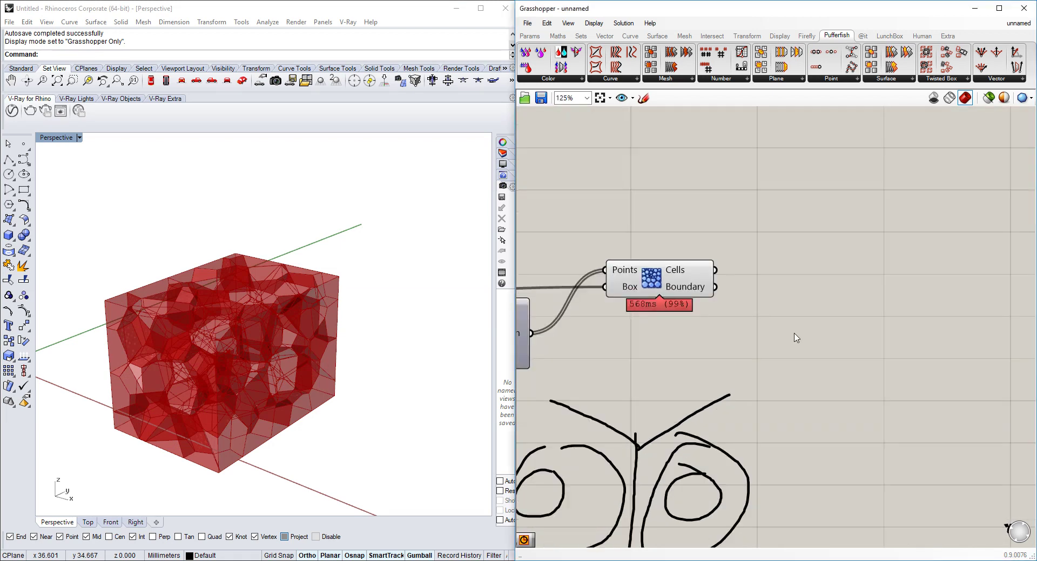
# Step: Sketch a black perspective box beside the circle sketches, with two small circles inside joined by curved lines
pyautogui.click(644, 99)
pyautogui.moveTo(759, 333); pyautogui.dragTo(858, 291)
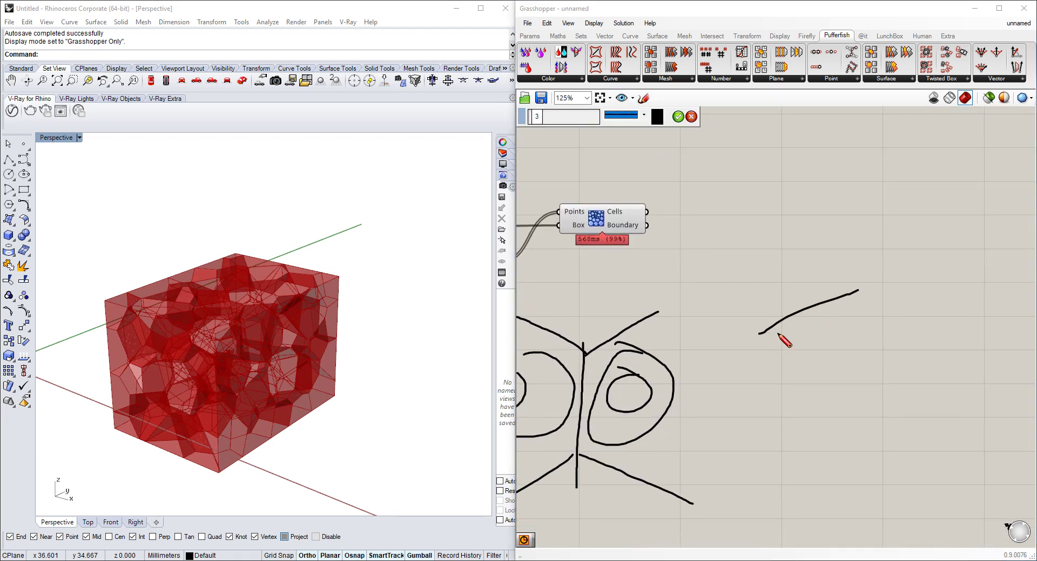
pyautogui.moveTo(778, 335)
pyautogui.mouseDown()
pyautogui.moveTo(897, 339)
pyautogui.moveTo(858, 296)
pyautogui.mouseUp()
pyautogui.moveTo(846, 380); pyautogui.dragTo(842, 429)
pyautogui.moveTo(767, 335)
pyautogui.mouseDown()
pyautogui.moveTo(754, 404)
pyautogui.moveTo(825, 438)
pyautogui.mouseUp()
pyautogui.moveTo(891, 341); pyautogui.dragTo(889, 388)
pyautogui.moveTo(851, 437); pyautogui.dragTo(889, 389)
pyautogui.moveTo(806, 385)
pyautogui.mouseDown()
pyautogui.moveTo(798, 391)
pyautogui.moveTo(810, 390)
pyautogui.mouseUp()
pyautogui.moveTo(848, 328)
pyautogui.mouseDown()
pyautogui.moveTo(846, 371)
pyautogui.moveTo(805, 391)
pyautogui.moveTo(853, 337)
pyautogui.moveTo(840, 407)
pyautogui.moveTo(814, 406)
pyautogui.mouseUp()
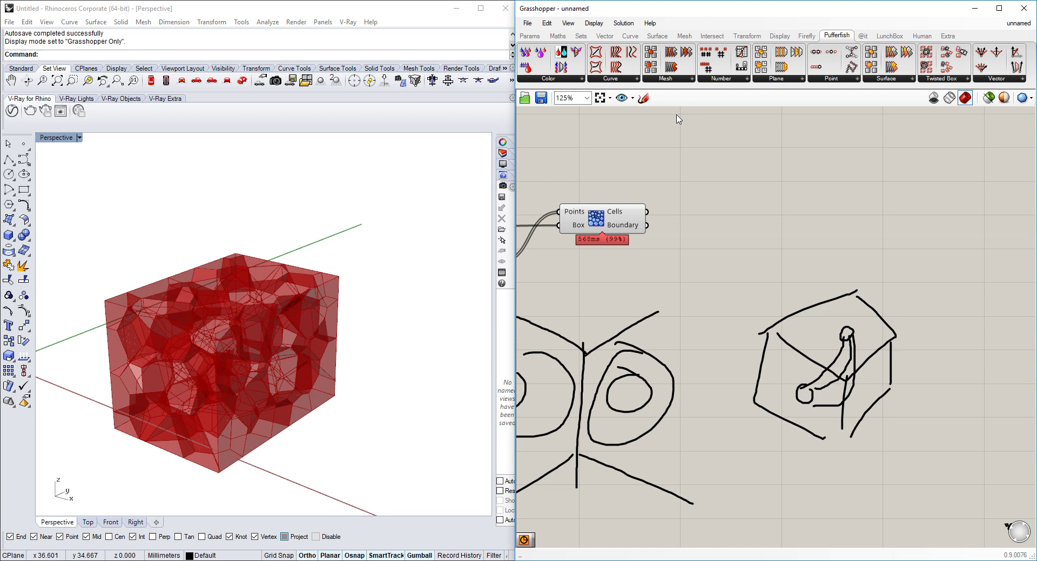
# Step: Start a new red sketch, draw dense cracks between the box's small circles and sparse ones towards its edges, and accept it
pyautogui.click(660, 117)
pyautogui.click(667, 146)
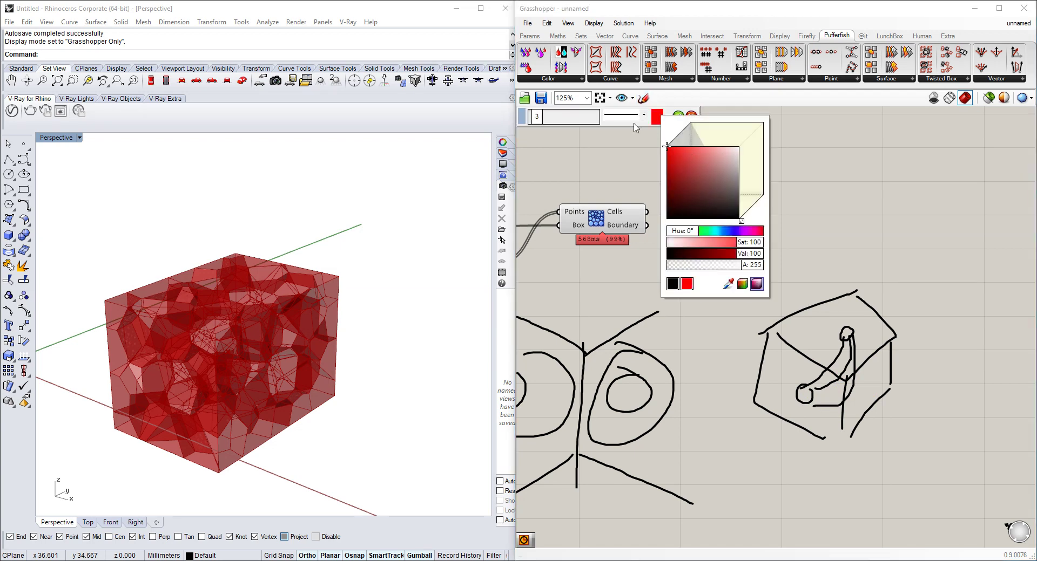
pyautogui.moveTo(820, 384); pyautogui.dragTo(842, 376)
pyautogui.moveTo(834, 369); pyautogui.dragTo(853, 350)
pyautogui.moveTo(846, 387)
pyautogui.mouseDown()
pyautogui.moveTo(826, 392)
pyautogui.moveTo(844, 398)
pyautogui.mouseUp()
pyautogui.moveTo(767, 367); pyautogui.dragTo(812, 366)
pyautogui.moveTo(784, 336)
pyautogui.mouseDown()
pyautogui.moveTo(795, 366)
pyautogui.moveTo(841, 365)
pyautogui.moveTo(818, 304)
pyautogui.mouseUp()
pyautogui.moveTo(821, 323)
pyautogui.mouseDown()
pyautogui.moveTo(892, 322)
pyautogui.moveTo(898, 365)
pyautogui.mouseUp()
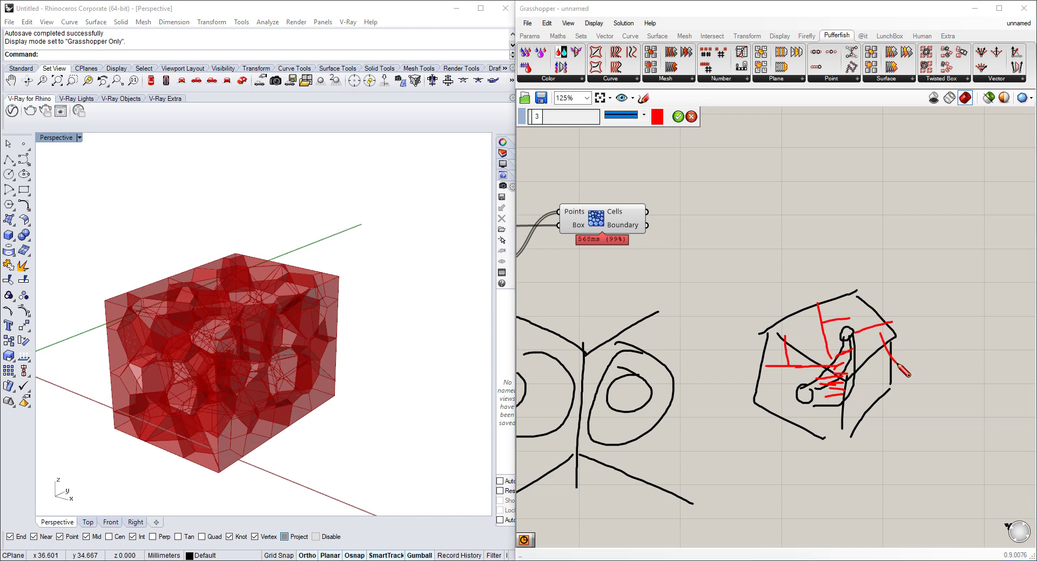
pyautogui.moveTo(825, 398)
pyautogui.mouseDown()
pyautogui.moveTo(842, 339)
pyautogui.moveTo(831, 384)
pyautogui.moveTo(889, 391)
pyautogui.moveTo(813, 423)
pyautogui.mouseUp()
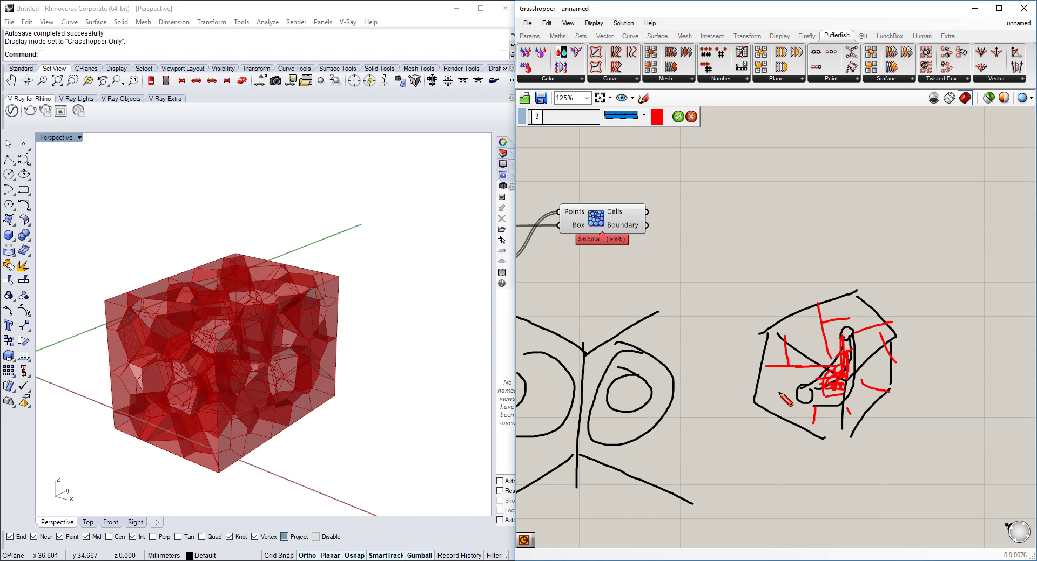
pyautogui.moveTo(731, 380); pyautogui.dragTo(797, 393)
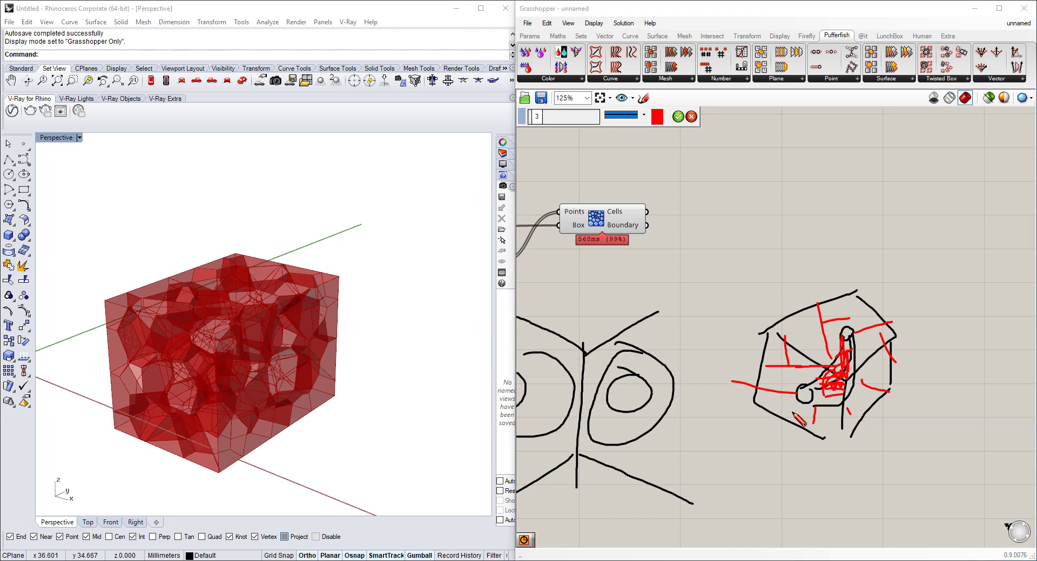
pyautogui.click(679, 117)
# Step: Add a Circle component and place it above the box sketch, well beyond the Voronoi 3D component
pyautogui.scroll(2, 746, 259)
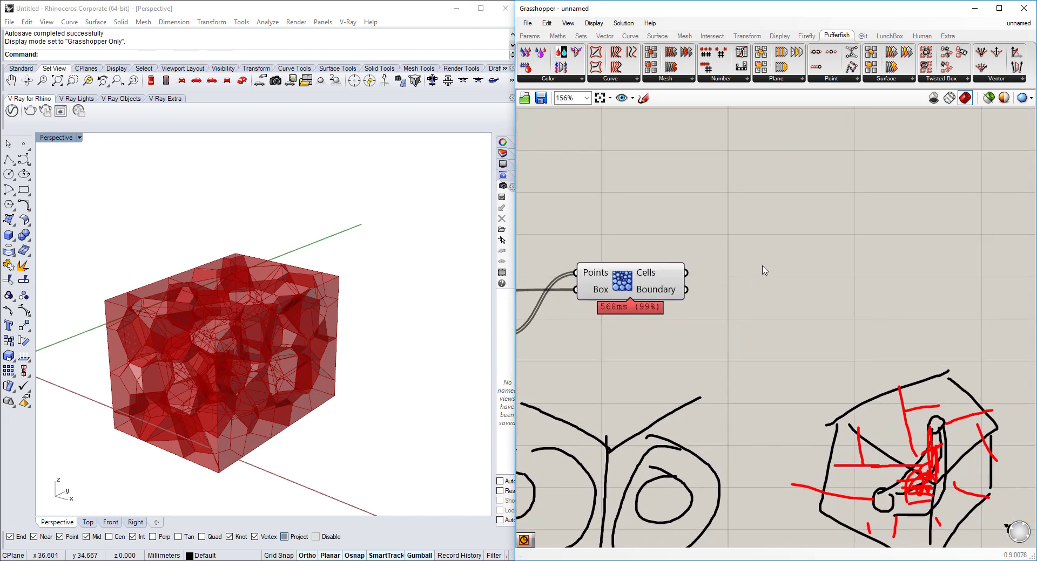
pyautogui.doubleClick(815, 266)
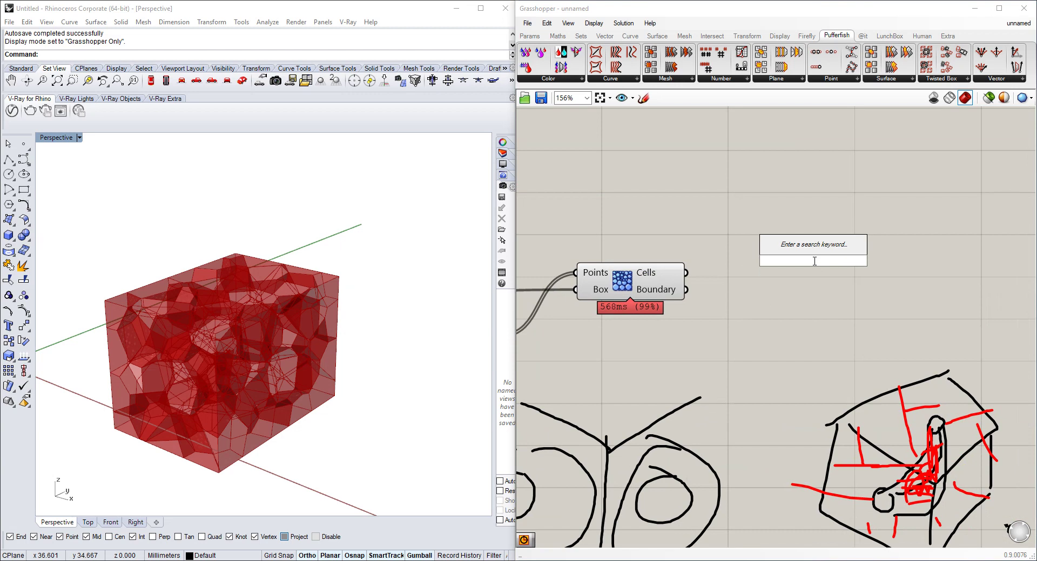
pyautogui.write('cir')
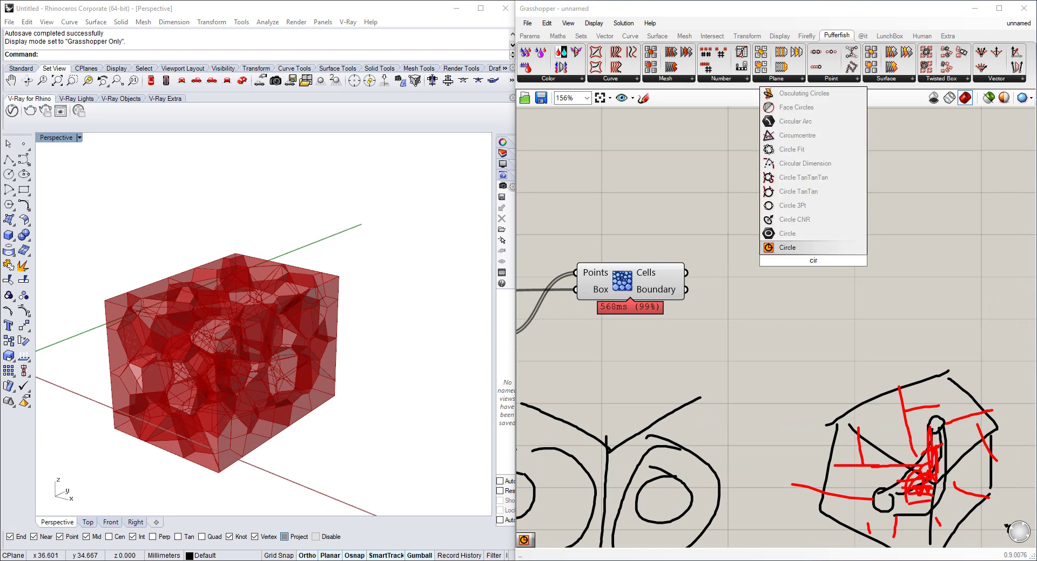
pyautogui.press('Return')
pyautogui.moveTo(838, 272); pyautogui.dragTo(939, 215)
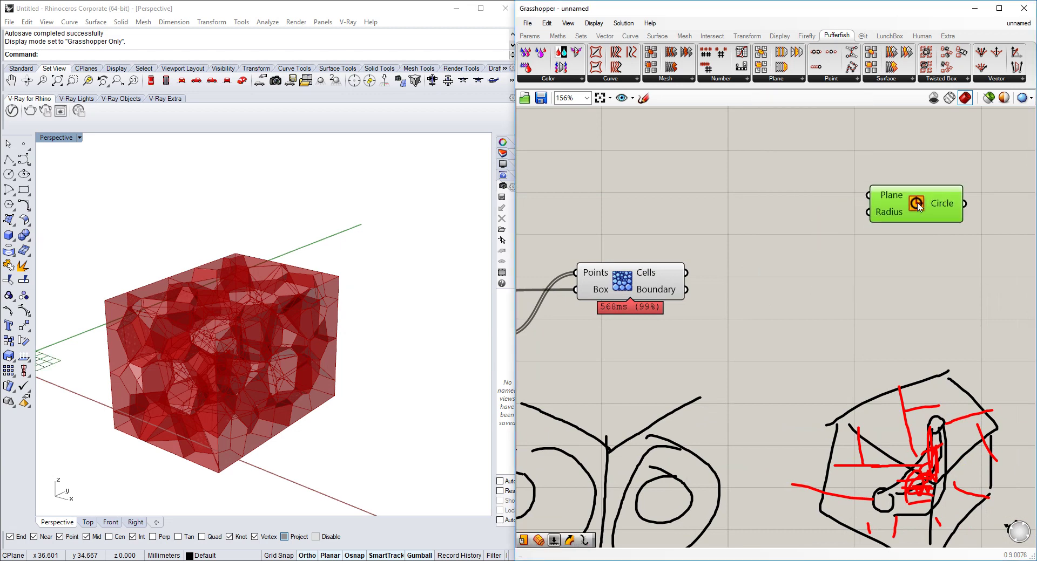
# Step: Add a Deconstruct Box component above the Voronoi 3D component
pyautogui.moveTo(648, 210); pyautogui.dragTo(697, 240, button='right')
pyautogui.doubleClick(696, 237)
pyautogui.write('deeconst')
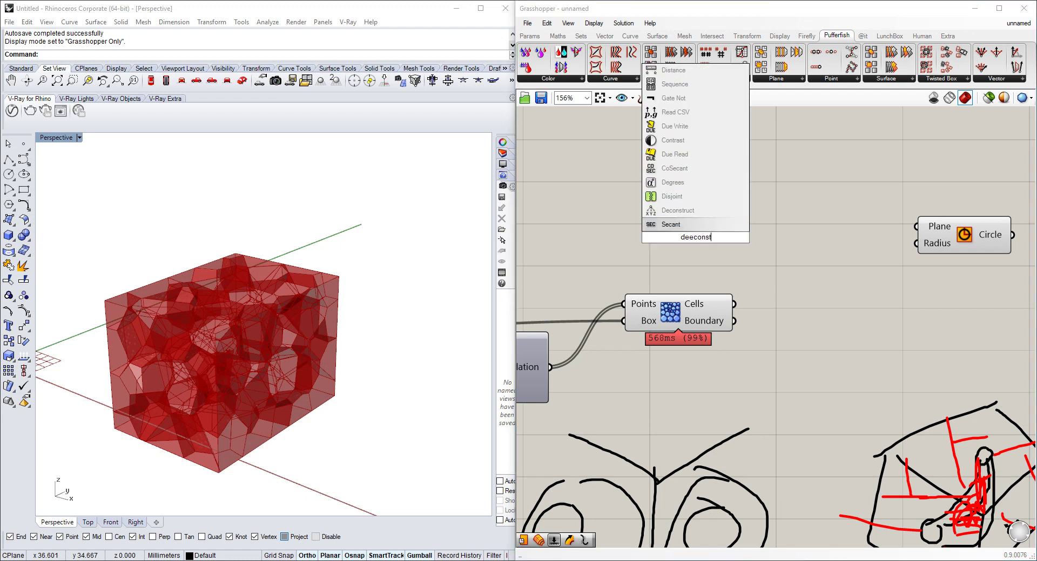
pyautogui.press('BackSpace')
pyautogui.press('BackSpace')
pyautogui.press('BackSpace')
pyautogui.press('BackSpace')
pyautogui.press('BackSpace')
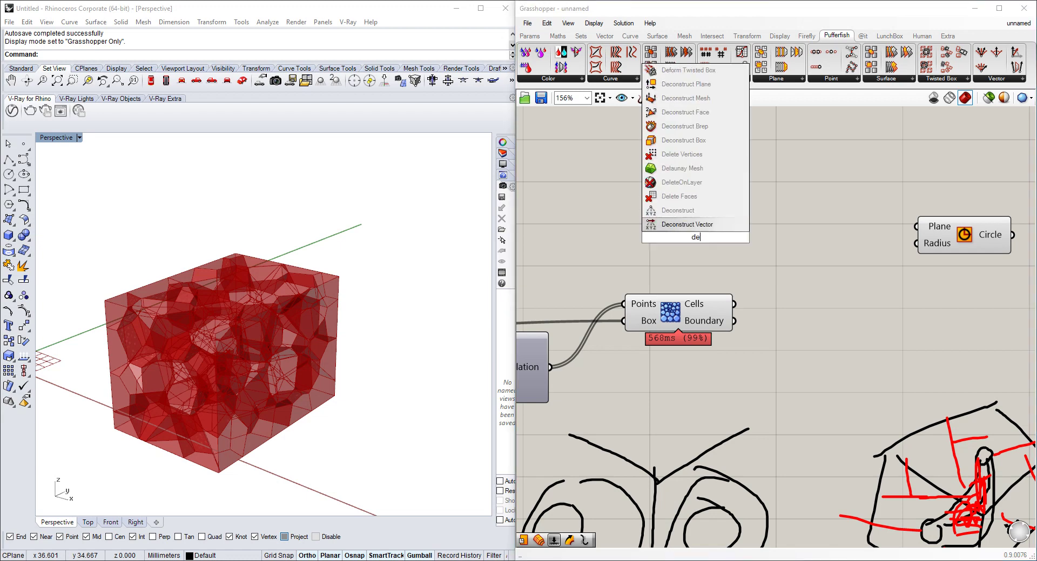
pyautogui.write('const')
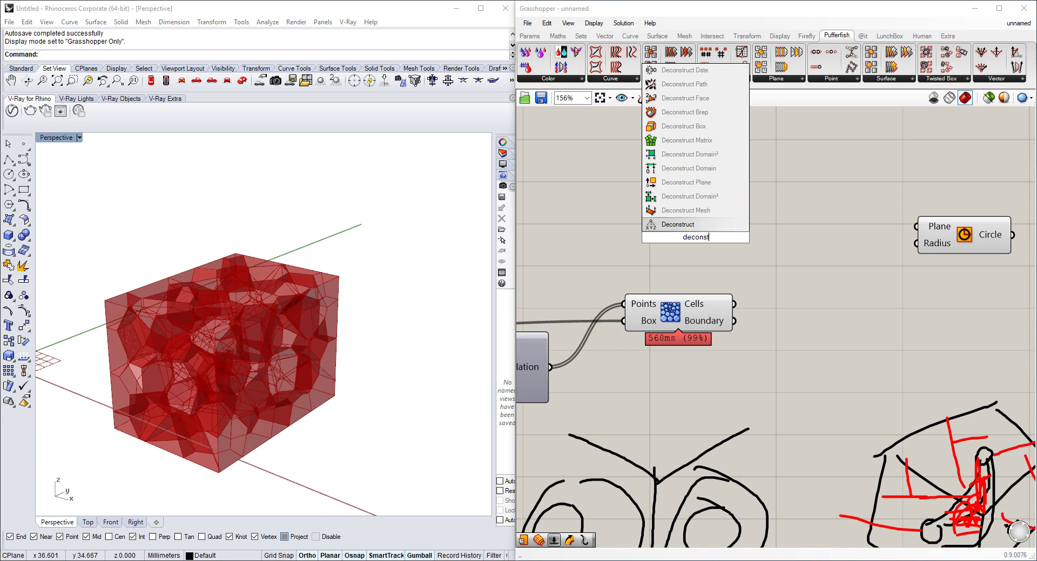
pyautogui.write('ruct')
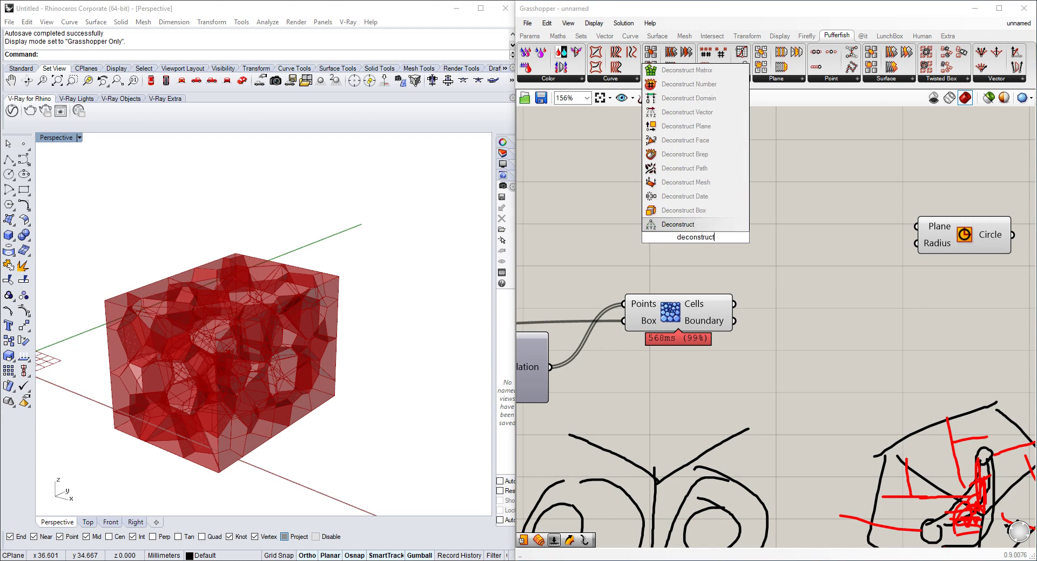
pyautogui.click(682, 212)
# Step: Connect the centred box's output to the Box input of Deconstruct Box
pyautogui.moveTo(678, 228); pyautogui.dragTo(789, 235, button='right')
pyautogui.scroll(-3, 786, 242)
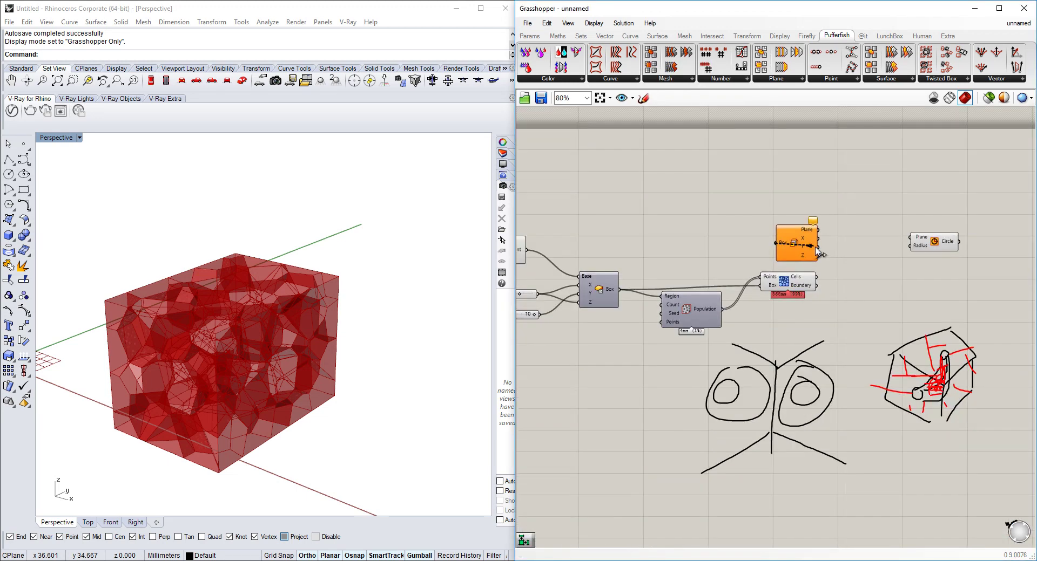
pyautogui.moveTo(776, 243); pyautogui.dragTo(610, 290)
pyautogui.click(798, 243)
pyautogui.scroll(3, 805, 242)
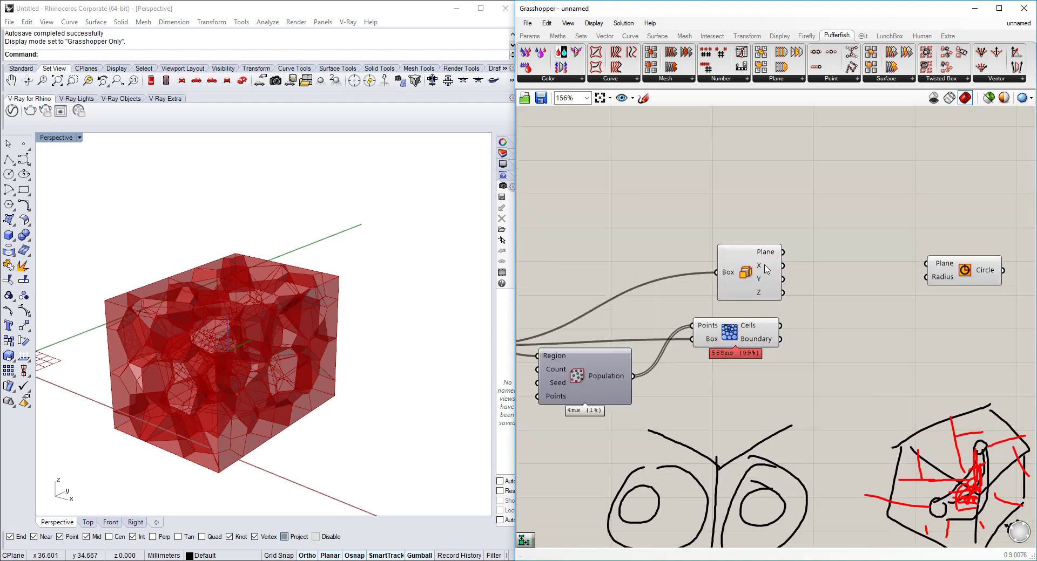
pyautogui.moveTo(782, 265); pyautogui.dragTo(816, 265)
pyautogui.moveTo(815, 265); pyautogui.dragTo(797, 268, button='right')
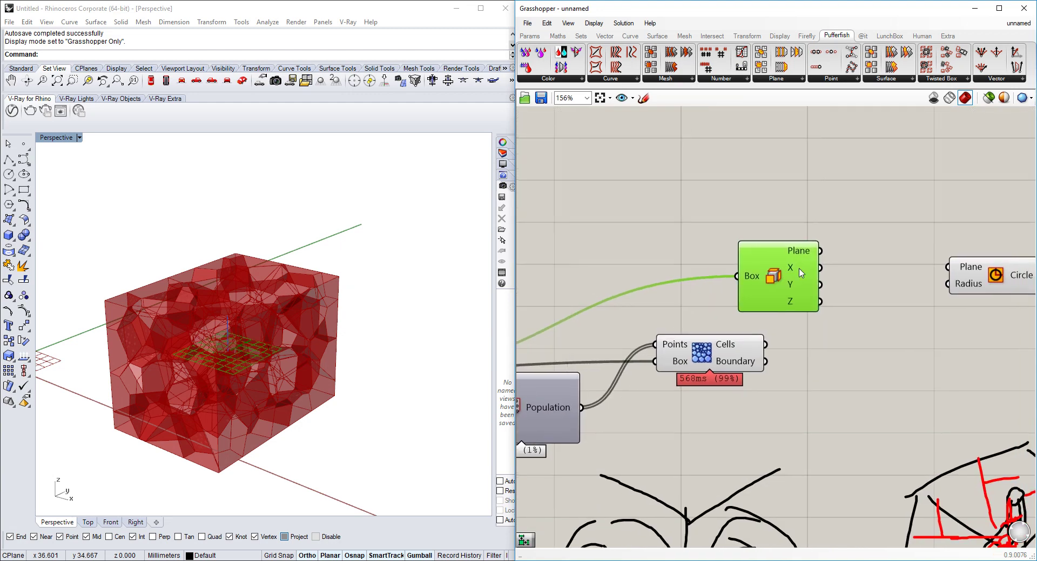
# Step: Add a Deconstruct Brep component above Deconstruct Box
pyautogui.click(748, 186)
pyautogui.doubleClick(749, 190)
pyautogui.write('c')
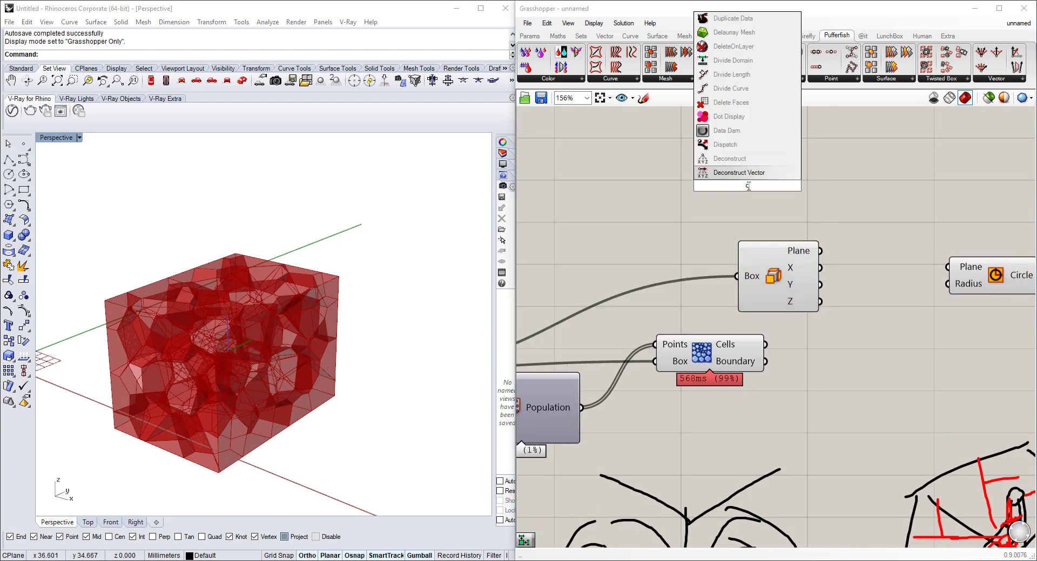
pyautogui.press('BackSpace')
pyautogui.write('deconstr')
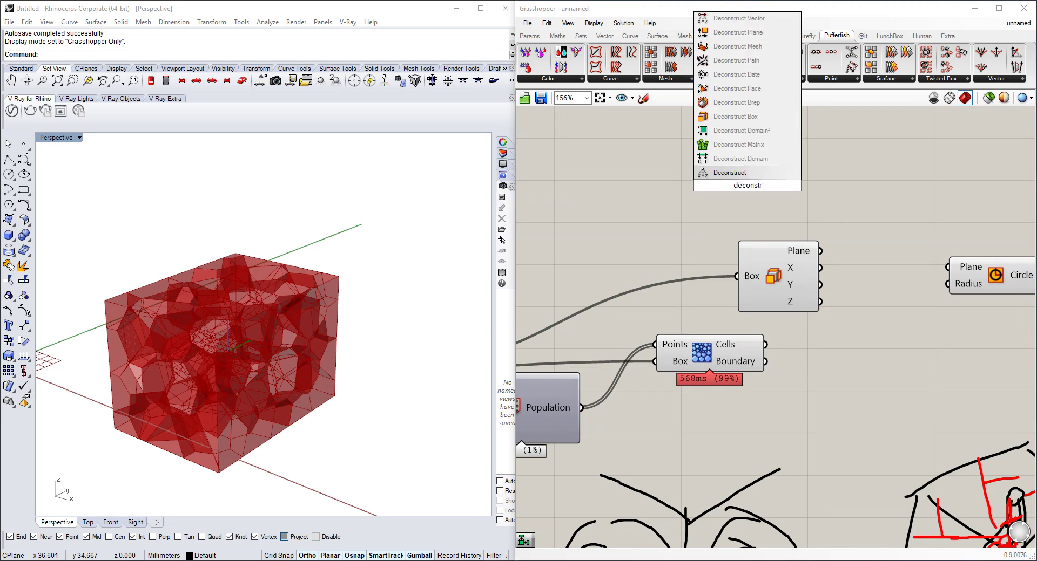
pyautogui.write('uct brep')
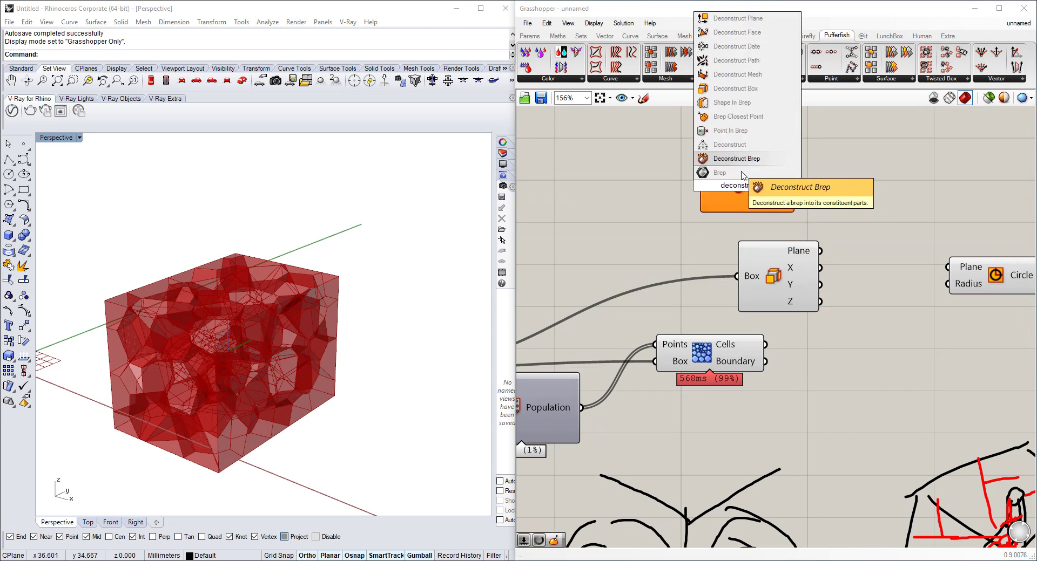
pyautogui.press('Return')
# Step: Connect the centred box's output to the Brep input of Deconstruct Brep
pyautogui.moveTo(747, 212); pyautogui.dragTo(845, 208, button='right')
pyautogui.scroll(-2, 794, 185)
pyautogui.moveTo(794, 184); pyautogui.dragTo(592, 300)
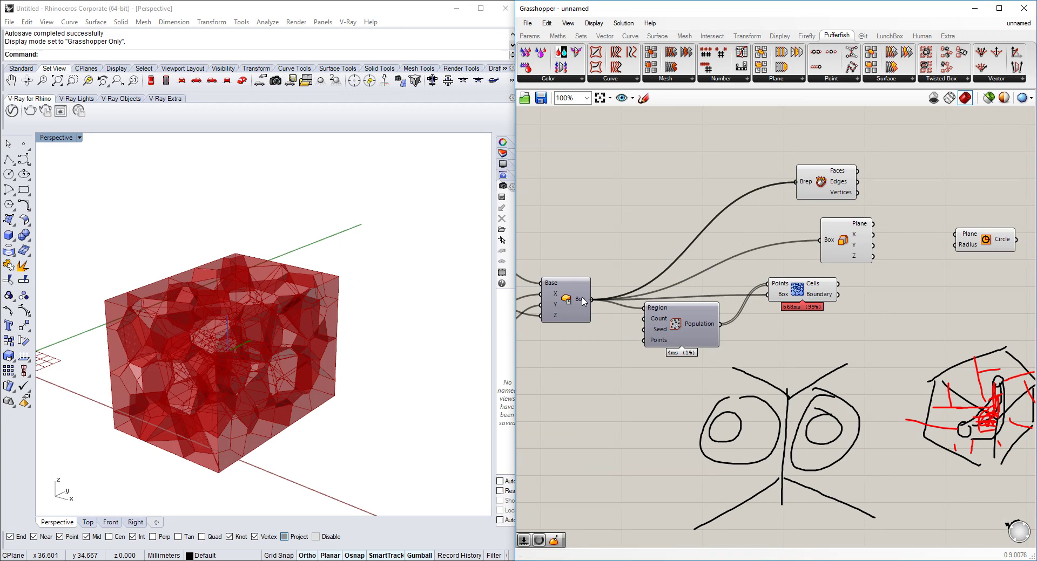
pyautogui.moveTo(873, 157); pyautogui.dragTo(772, 223, button='right')
pyautogui.scroll(2, 826, 198)
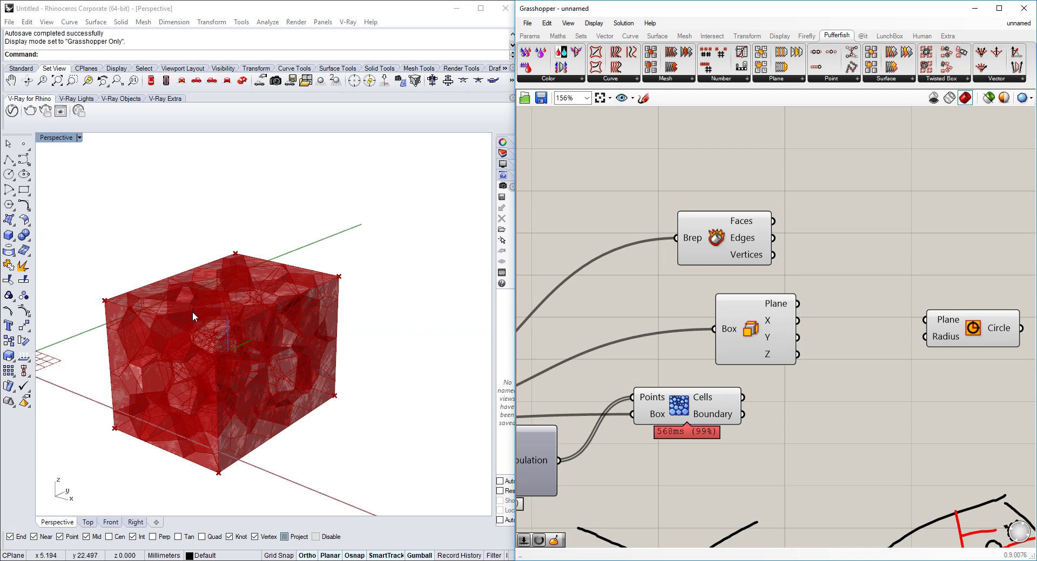
# Step: Turn off the preview of the Voronoi 3D component
pyautogui.moveTo(693, 362); pyautogui.dragTo(764, 323, button='right')
pyautogui.click(756, 372)
pyautogui.rightClick(757, 372)
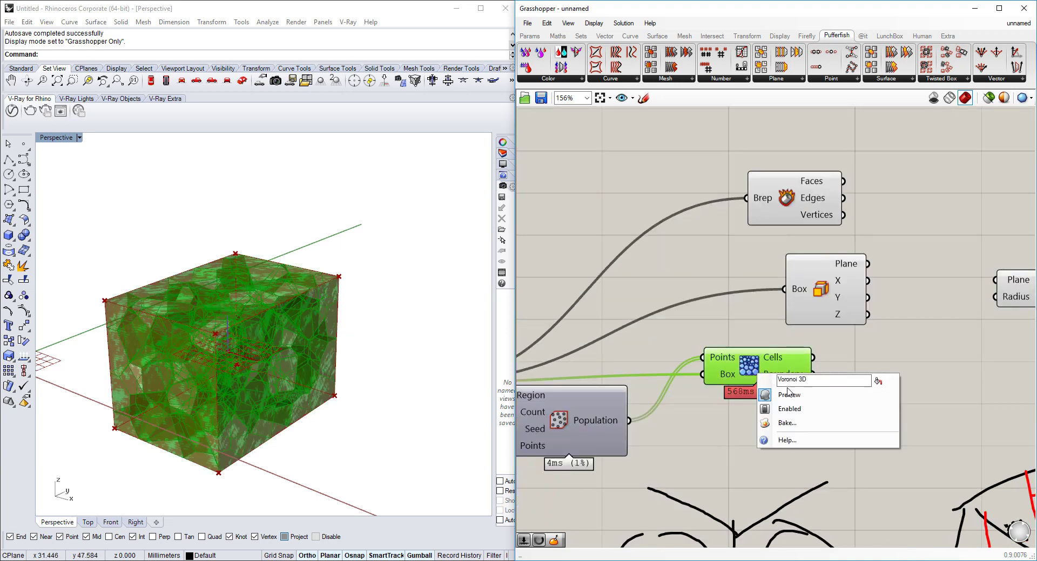
pyautogui.click(783, 398)
pyautogui.moveTo(865, 201); pyautogui.dragTo(787, 220, button='right')
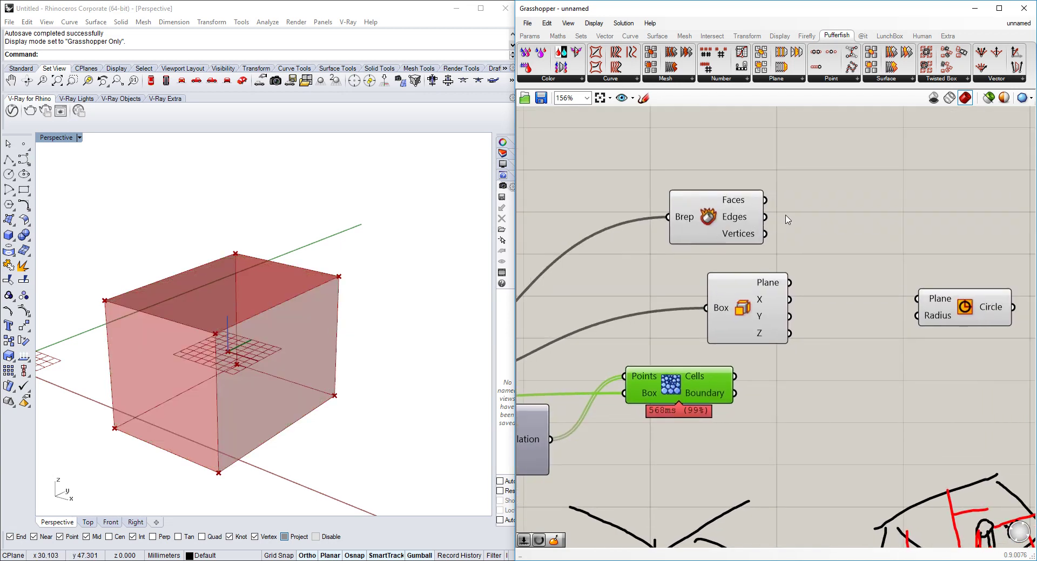
# Step: Delete the Deconstruct Box component and move the Circle component level with Deconstruct Brep
pyautogui.click(756, 315)
pyautogui.press('Delete')
pyautogui.moveTo(942, 306); pyautogui.dragTo(942, 236)
pyautogui.moveTo(942, 236); pyautogui.dragTo(922, 242, button='right')
pyautogui.moveTo(785, 273); pyautogui.dragTo(757, 281, button='right')
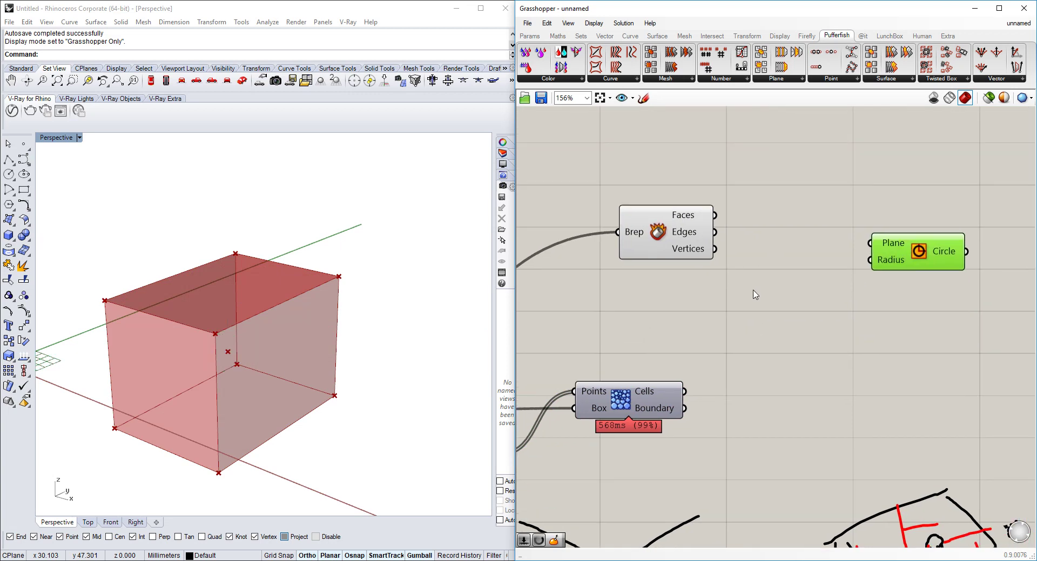
pyautogui.doubleClick(754, 290)
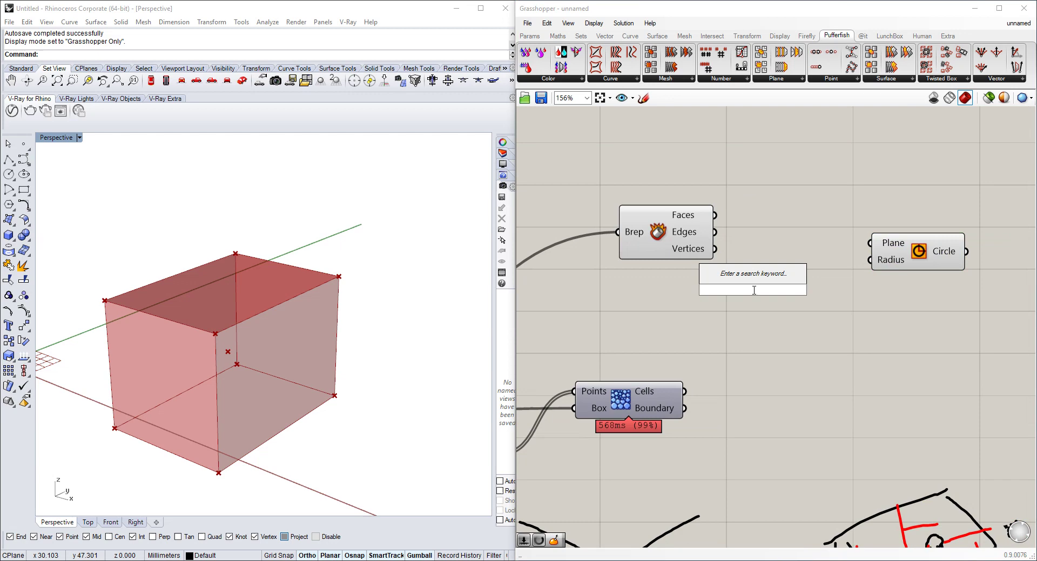
pyautogui.write('list')
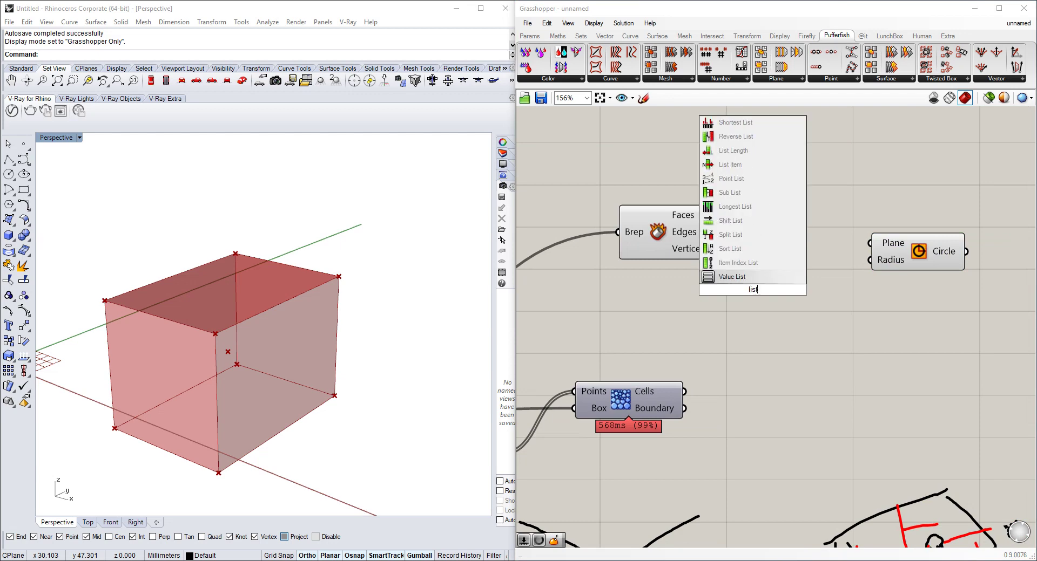
pyautogui.click(632, 35)
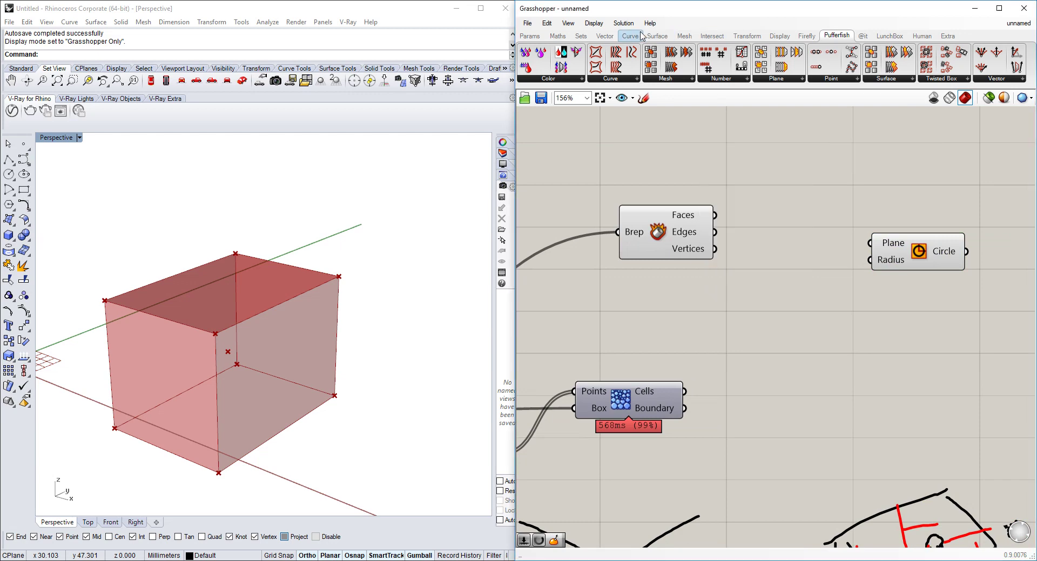
# Step: Place an MD Slider on the canvas next to Deconstruct Brep
pyautogui.click(532, 35)
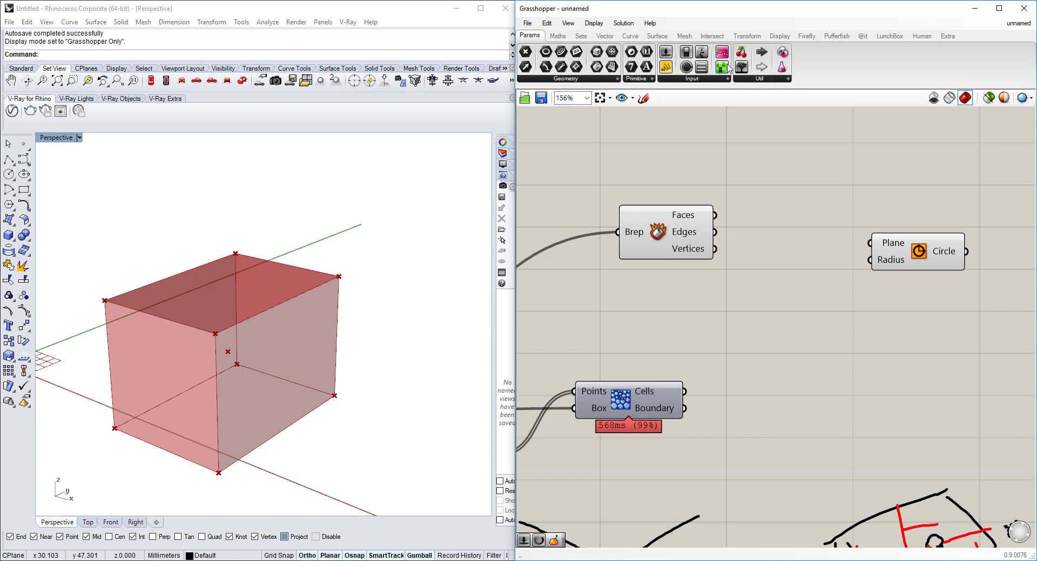
pyautogui.click(703, 80)
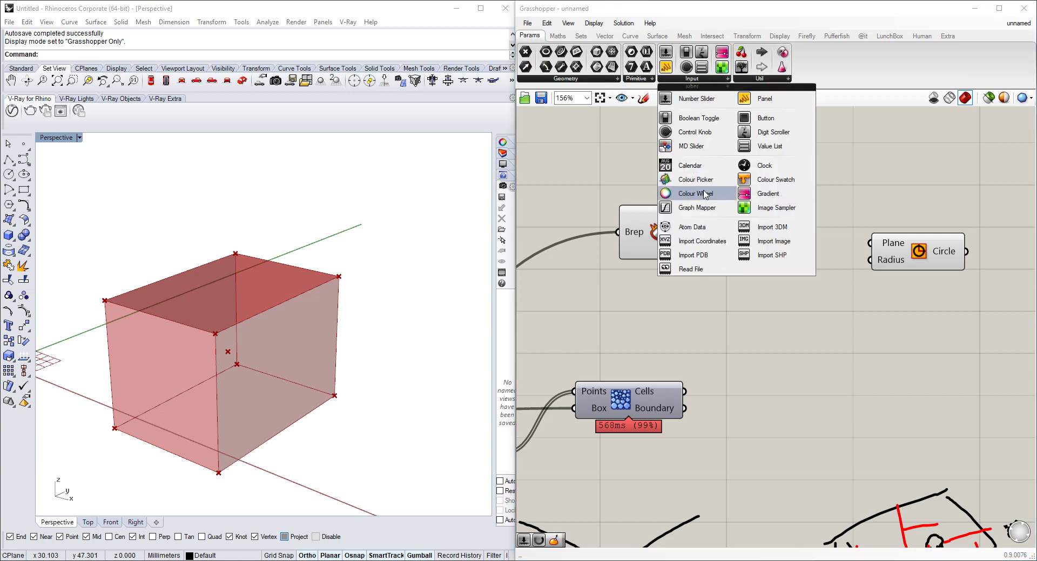
pyautogui.click(705, 146)
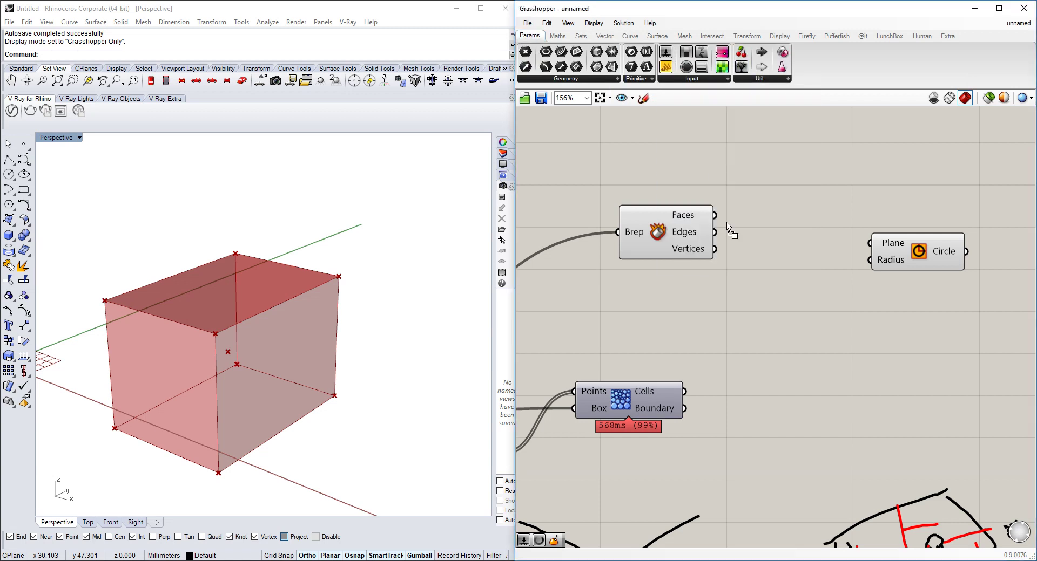
pyautogui.click(769, 301)
# Step: Move the MD Slider clear of Deconstruct Brep and shift the Circle component farther away to free up space between them
pyautogui.moveTo(851, 293); pyautogui.dragTo(807, 298, button='right')
pyautogui.moveTo(875, 255); pyautogui.dragTo(929, 258)
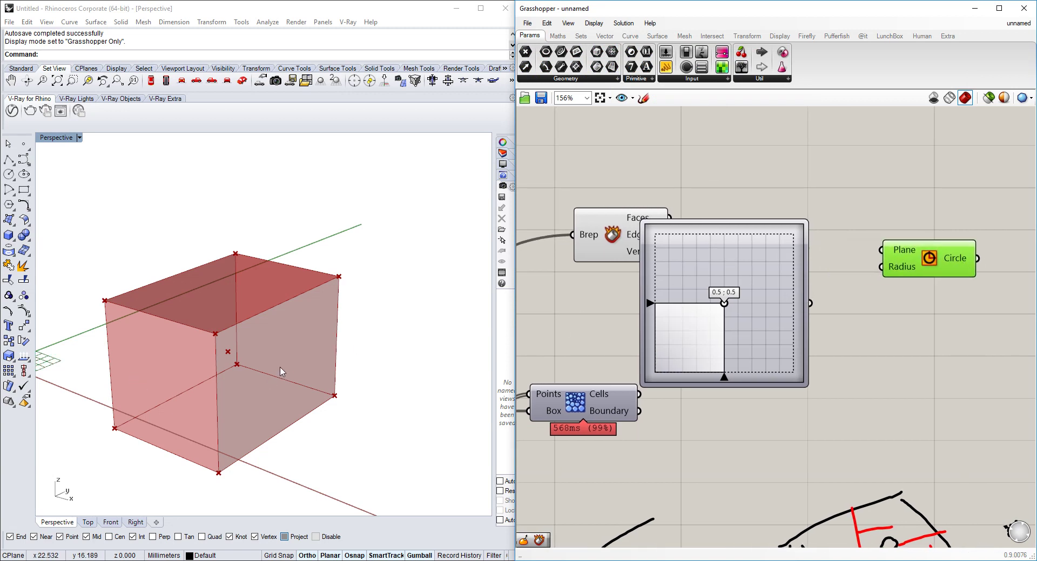
pyautogui.moveTo(774, 269); pyautogui.dragTo(787, 345)
pyautogui.moveTo(769, 345); pyautogui.dragTo(673, 327, button='right')
pyautogui.moveTo(717, 307); pyautogui.dragTo(759, 296)
pyautogui.moveTo(844, 240); pyautogui.dragTo(1008, 289)
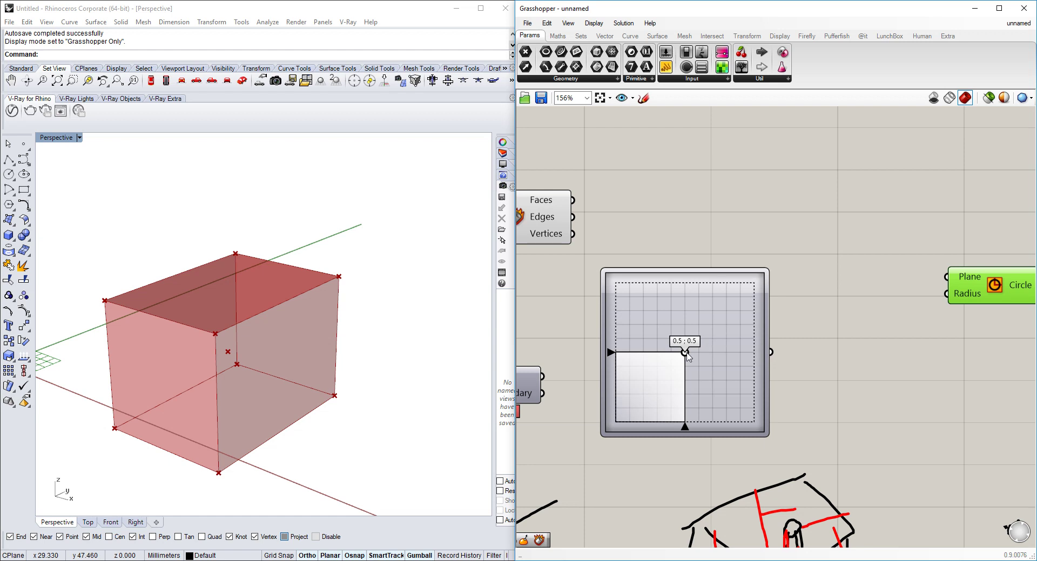
# Step: Place an Evaluate Surface component between the MD Slider and the Circle component
pyautogui.doubleClick(826, 264)
pyautogui.write('evaul')
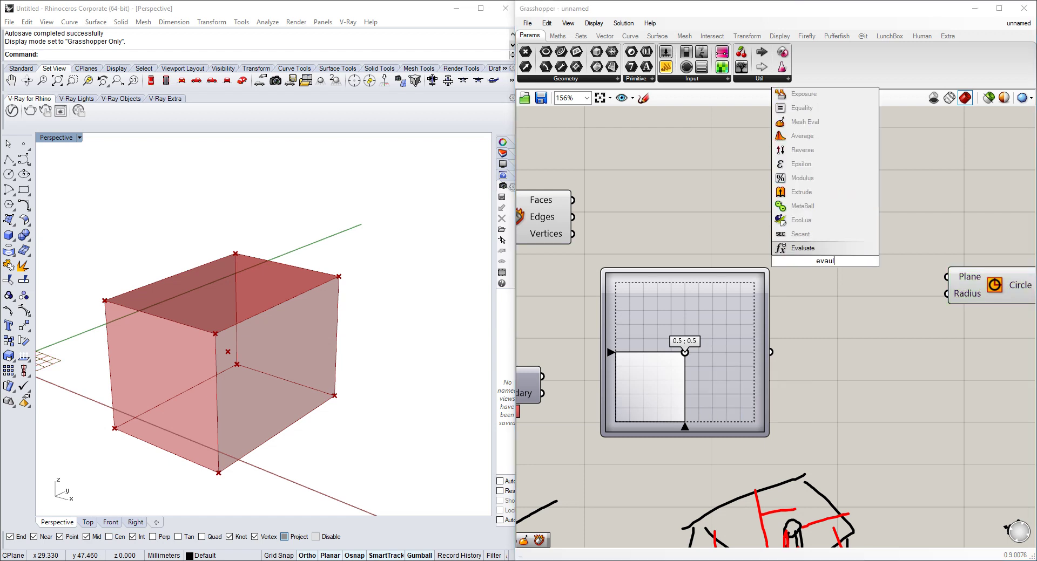
pyautogui.press('BackSpace')
pyautogui.press('BackSpace')
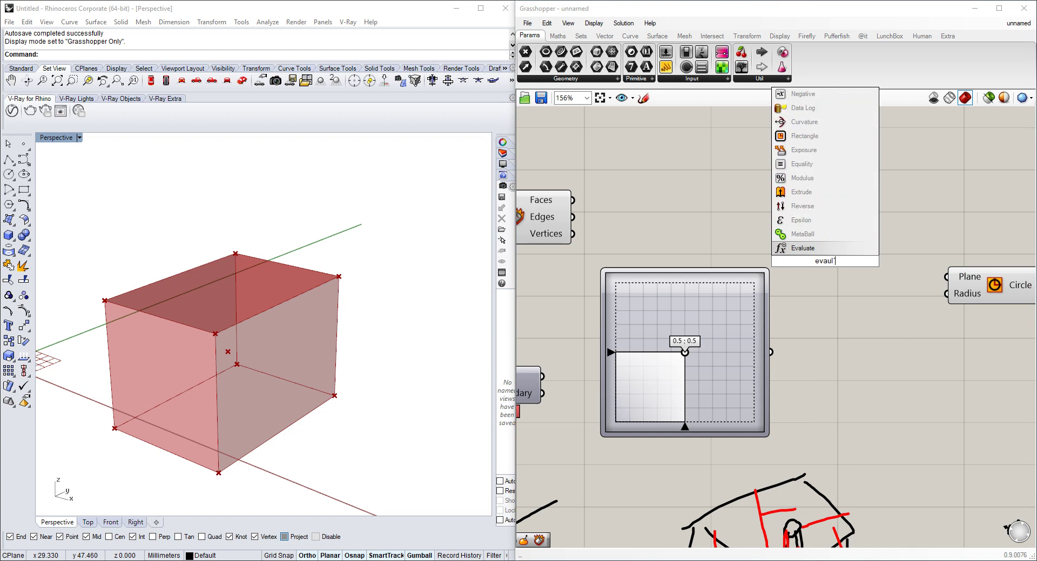
pyautogui.write('luate s')
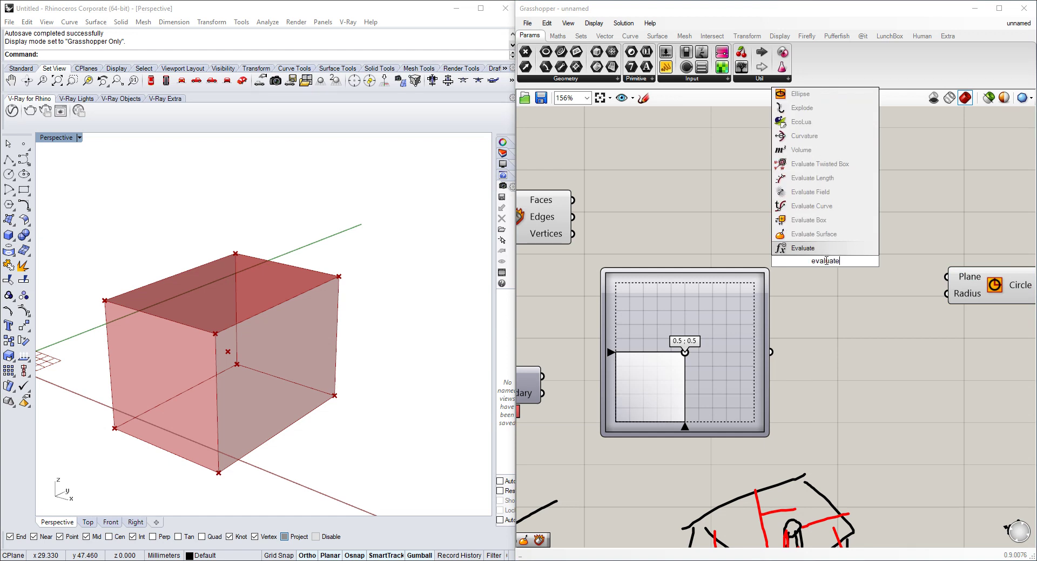
pyautogui.click(822, 239)
# Step: Wire the Deconstruct Brep faces and the MD Slider into Evaluate Surface, and set the slider to 0.62 ; 0.45
pyautogui.moveTo(778, 250); pyautogui.dragTo(573, 200)
pyautogui.moveTo(803, 263); pyautogui.dragTo(770, 351)
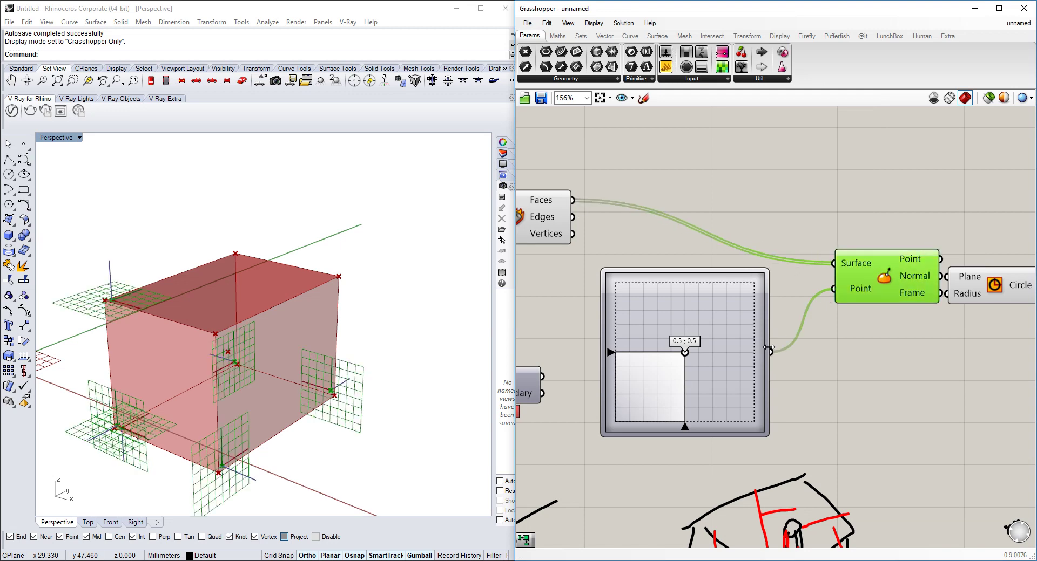
pyautogui.moveTo(696, 355); pyautogui.dragTo(730, 328)
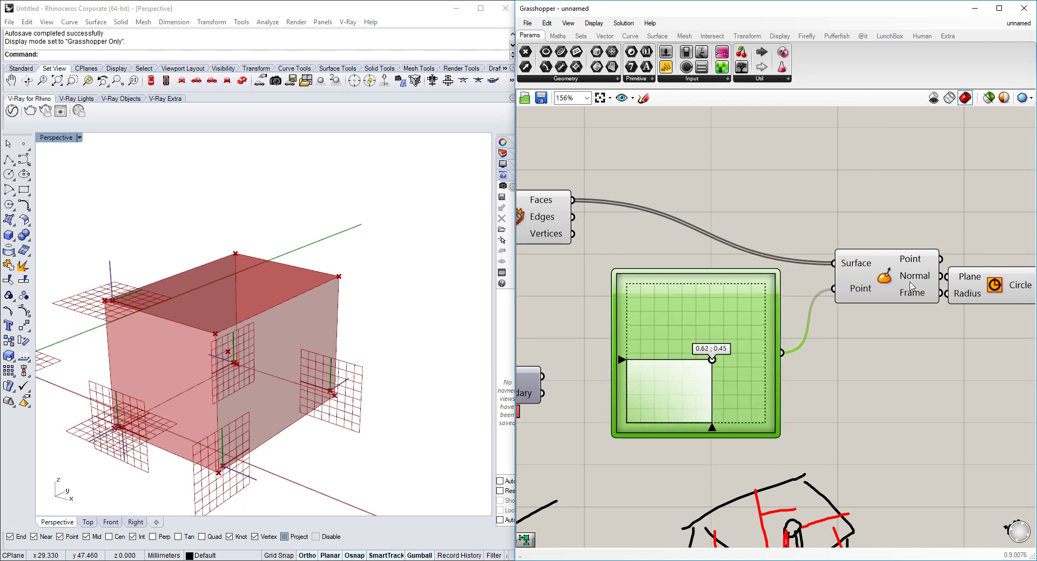
pyautogui.doubleClick(816, 216)
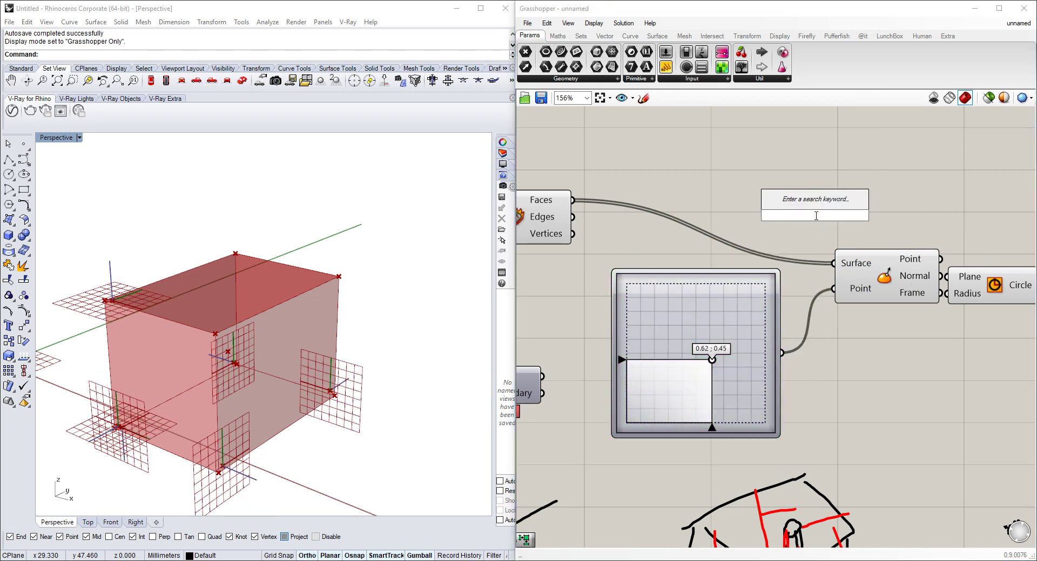
pyautogui.write('eval')
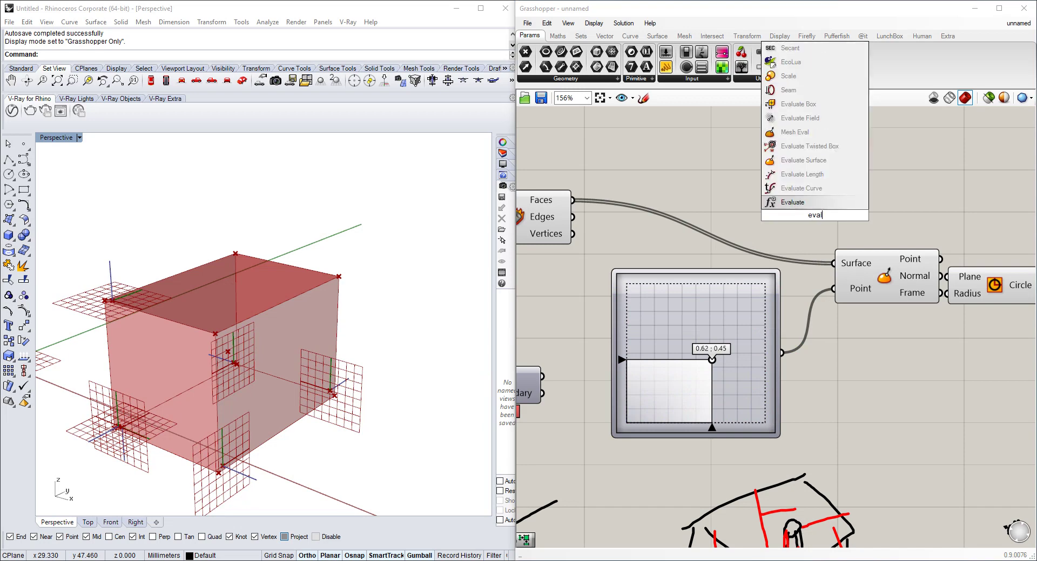
pyautogui.press('Escape')
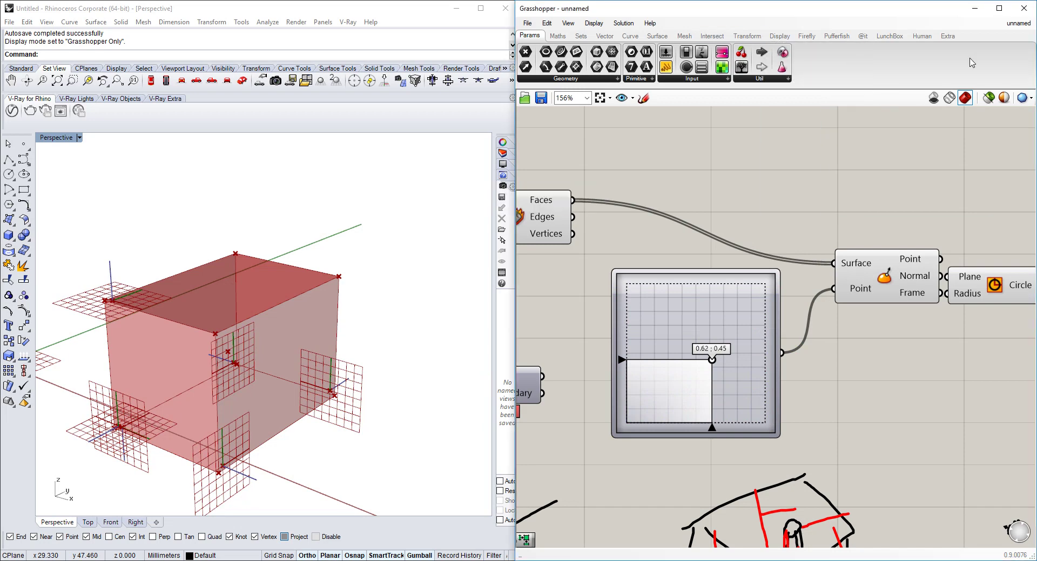
# Step: Examine how the MD Slider and Dimensions component are wired in the other open definition, and return to the current one
pyautogui.click(1018, 24)
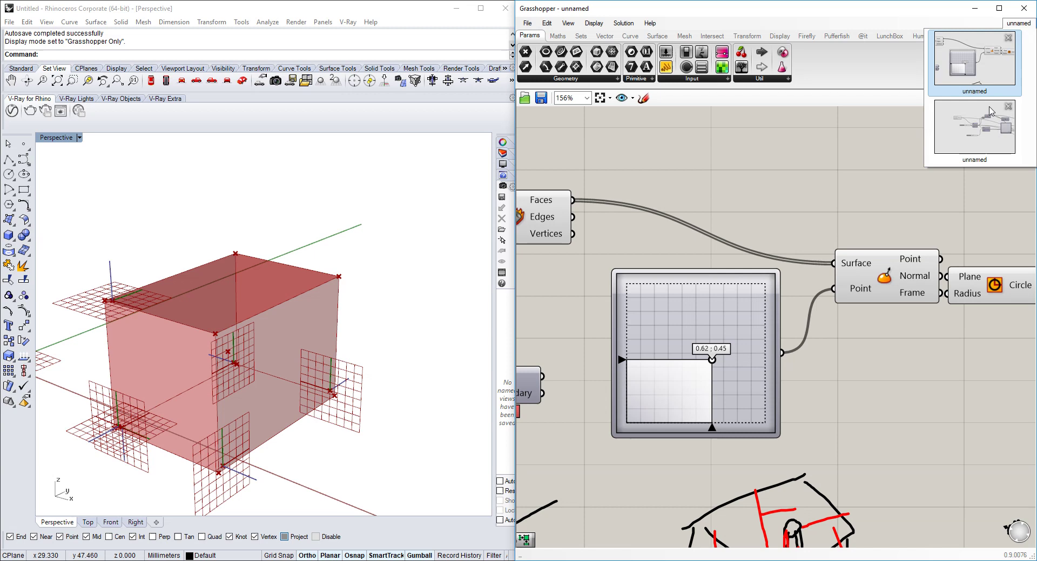
pyautogui.click(989, 128)
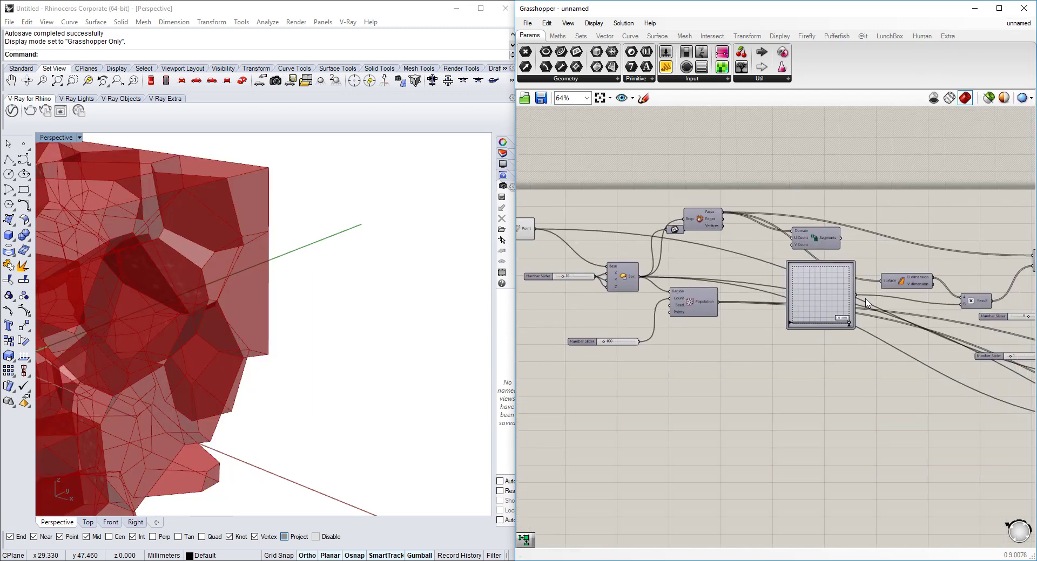
pyautogui.scroll(3, 928, 290)
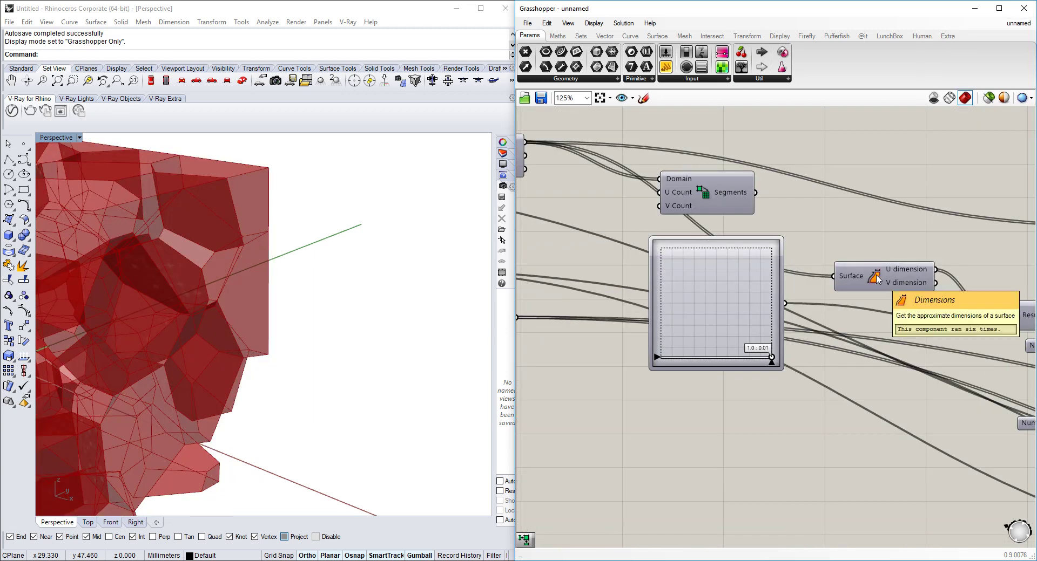
pyautogui.click(1016, 23)
pyautogui.click(998, 67)
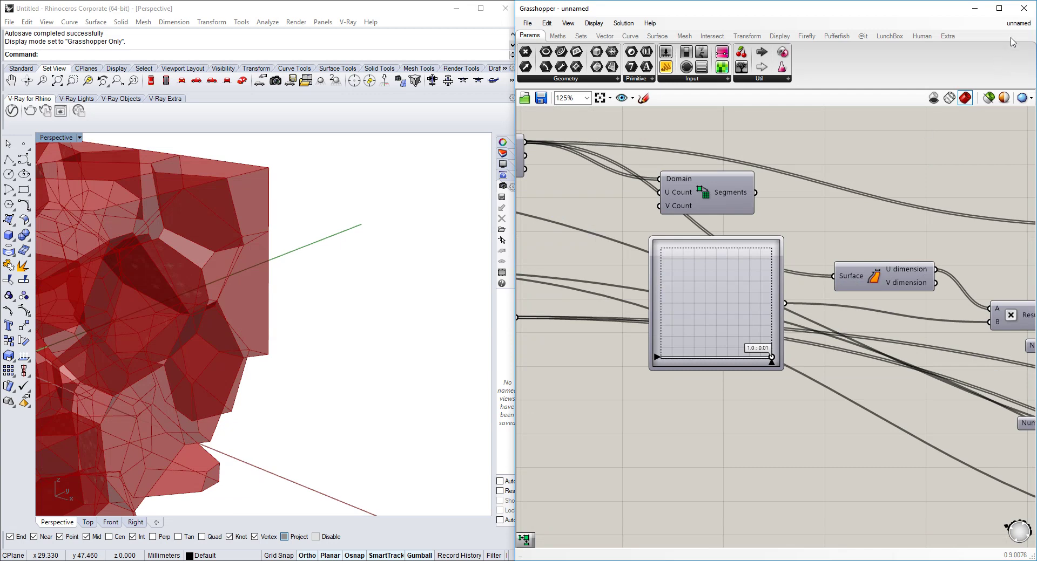
pyautogui.click(1018, 23)
pyautogui.click(981, 73)
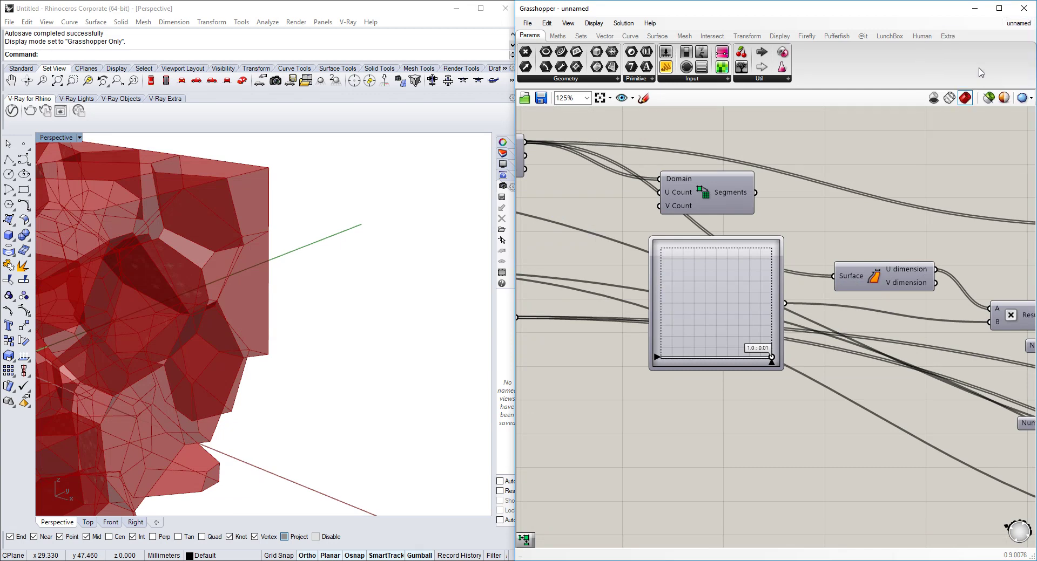
pyautogui.click(1018, 23)
pyautogui.click(980, 133)
# Step: Place a Dimensions component above Evaluate Surface and feed it the Faces output of Deconstruct Brep
pyautogui.moveTo(845, 219); pyautogui.dragTo(764, 215, button='right')
pyautogui.doubleClick(747, 197)
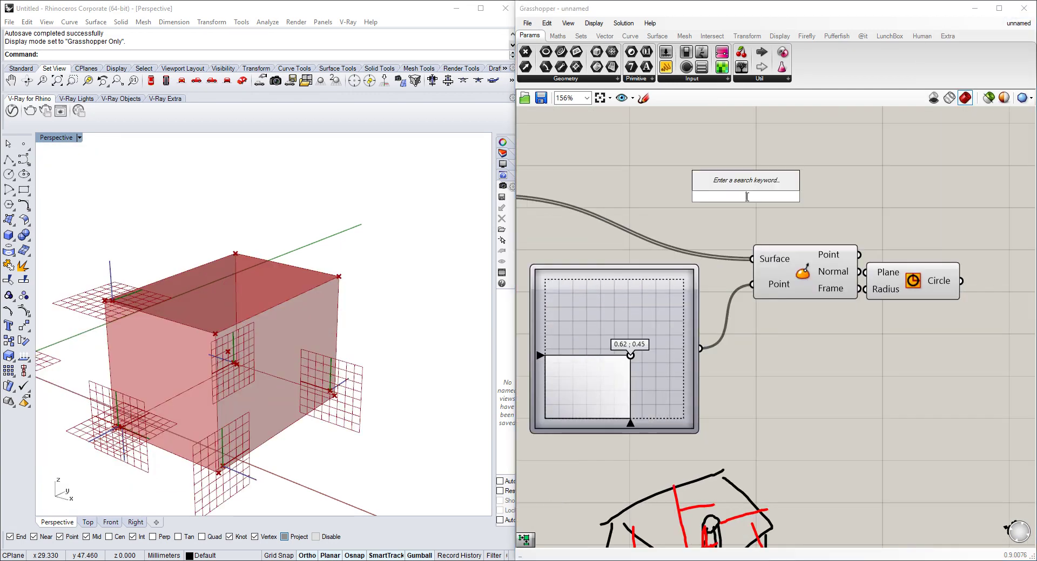
pyautogui.write('dimen')
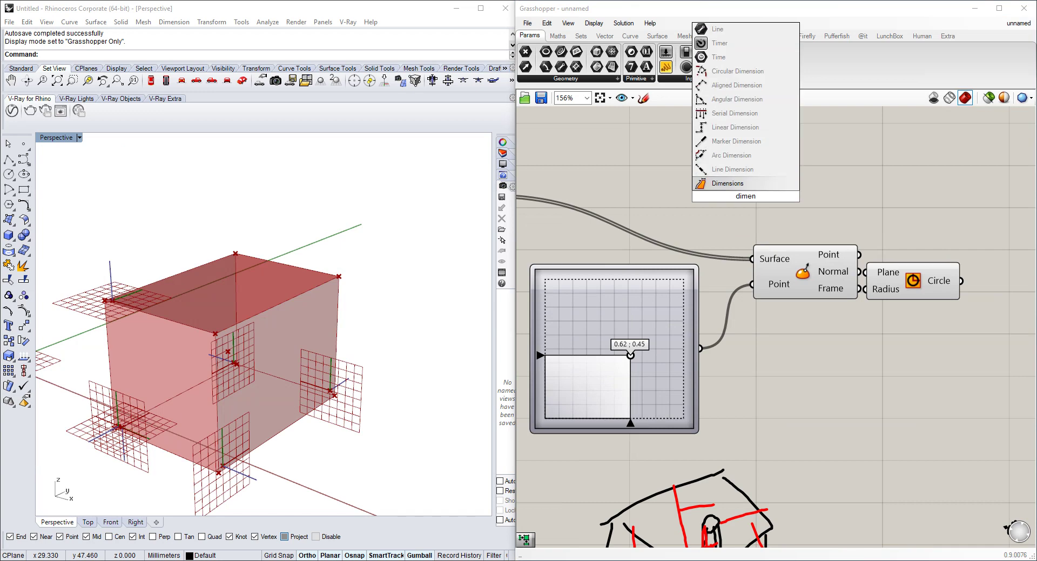
pyautogui.click(728, 183)
pyautogui.moveTo(683, 197); pyautogui.dragTo(831, 199, button='right')
pyautogui.moveTo(830, 197); pyautogui.dragTo(642, 197)
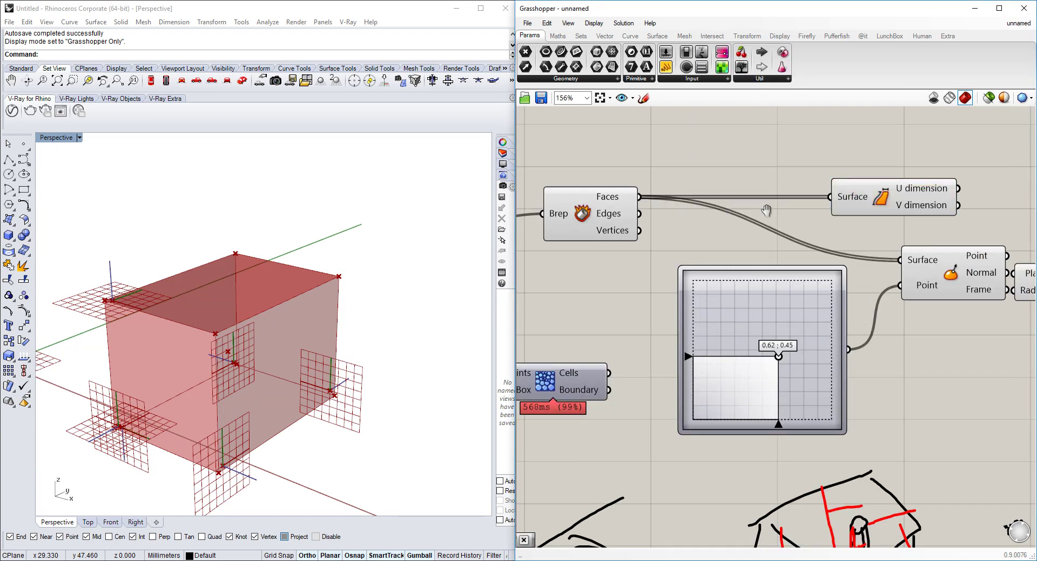
# Step: Rearrange the Dimensions, Evaluate Surface and Circle components to free up space after the MD Slider
pyautogui.moveTo(764, 209); pyautogui.dragTo(690, 205, button='right')
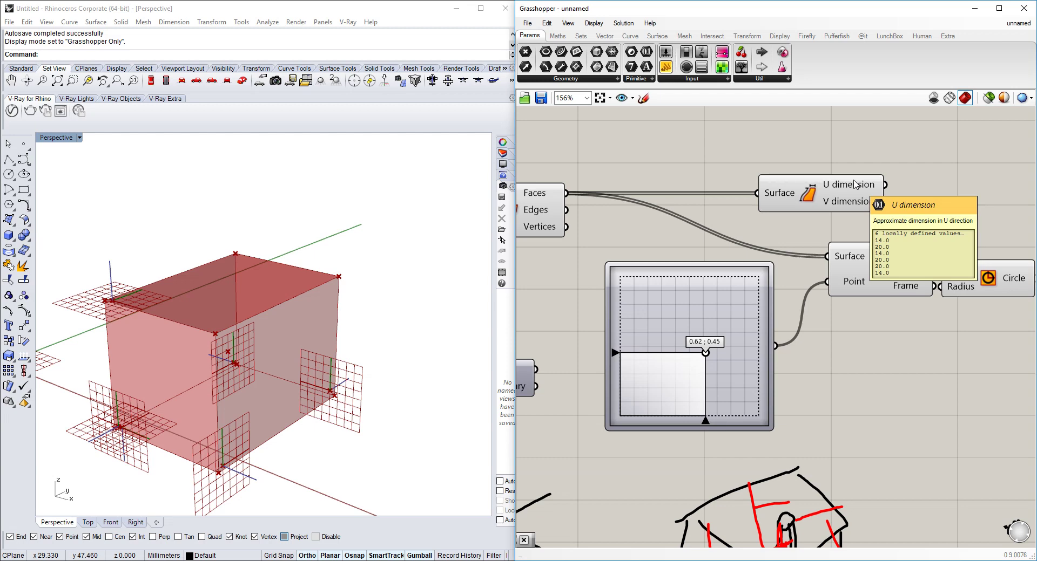
pyautogui.moveTo(863, 208); pyautogui.dragTo(814, 208)
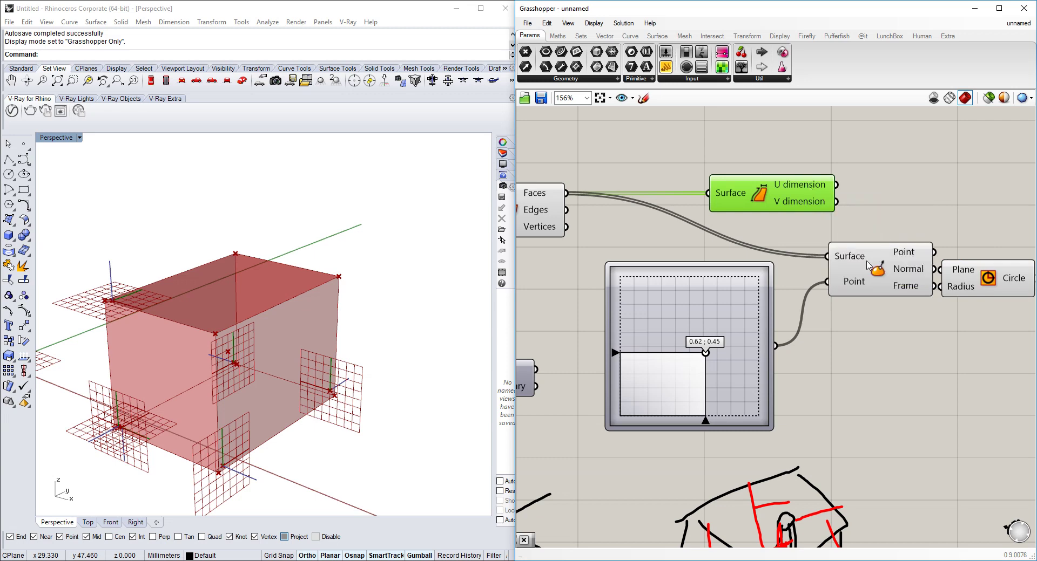
pyautogui.moveTo(854, 269); pyautogui.dragTo(873, 257)
pyautogui.moveTo(875, 258); pyautogui.dragTo(766, 245, button='right')
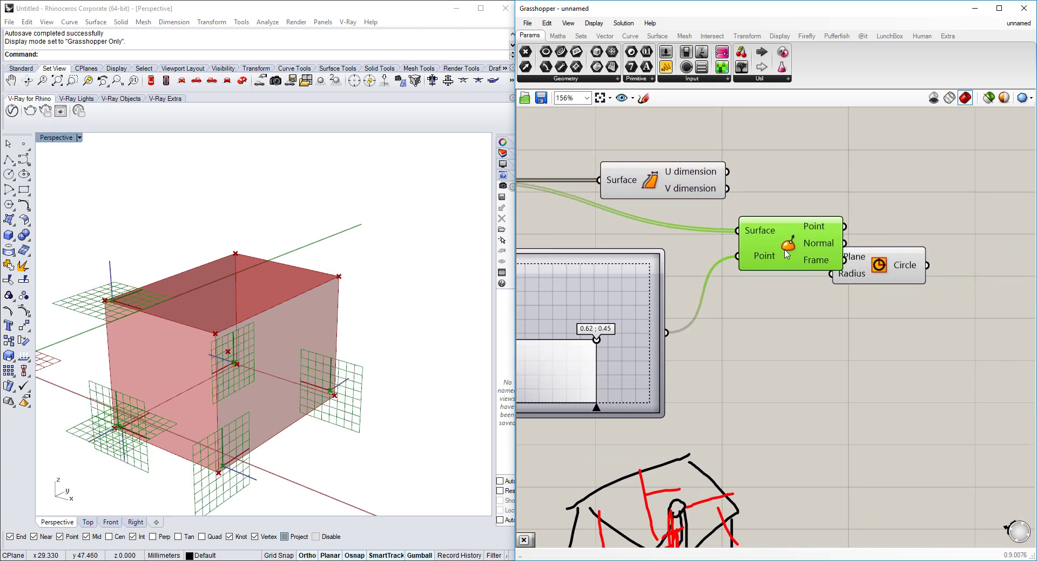
pyautogui.click(959, 278)
pyautogui.moveTo(959, 278); pyautogui.dragTo(984, 280)
pyautogui.moveTo(788, 246); pyautogui.dragTo(869, 254)
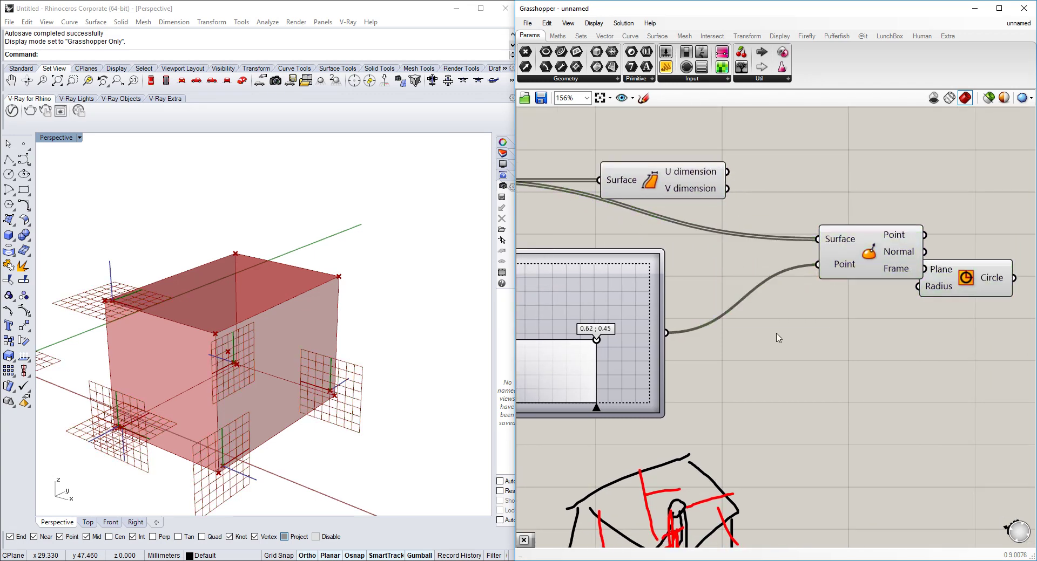
# Step: Place a Multiplication component between the MD Slider and Evaluate Surface
pyautogui.doubleClick(777, 333)
pyautogui.write('multi')
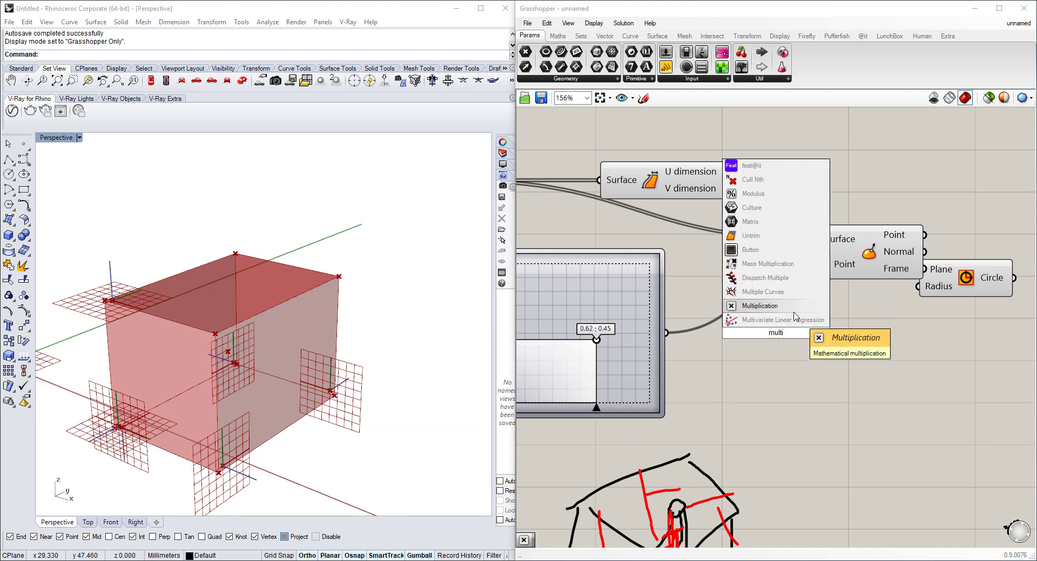
pyautogui.click(785, 305)
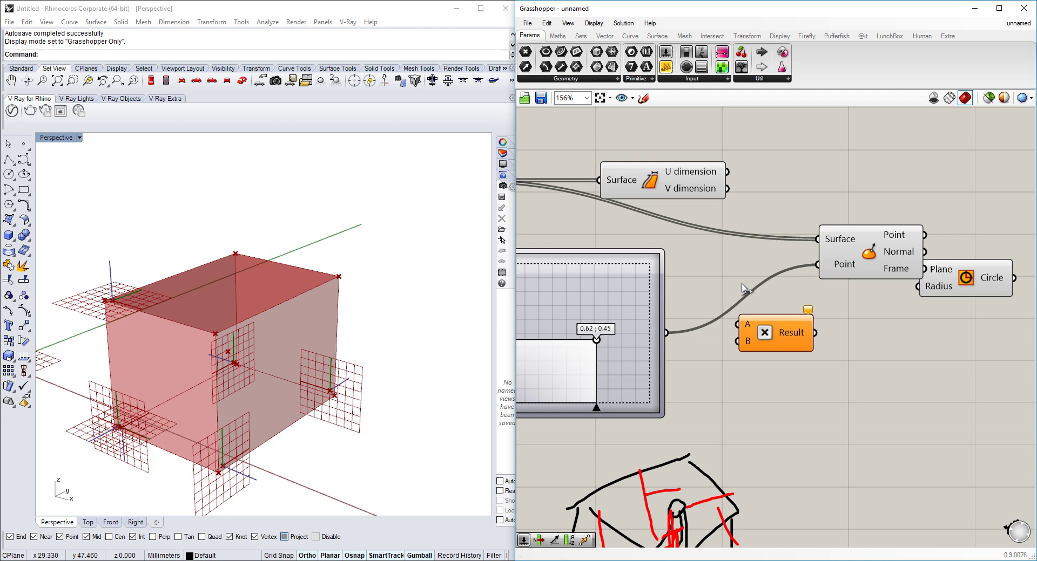
# Step: Multiply the U dimension by the MD Slider output and feed the result into Evaluate Surface's Point input
pyautogui.moveTo(737, 325); pyautogui.dragTo(727, 172)
pyautogui.moveTo(667, 333); pyautogui.dragTo(737, 341)
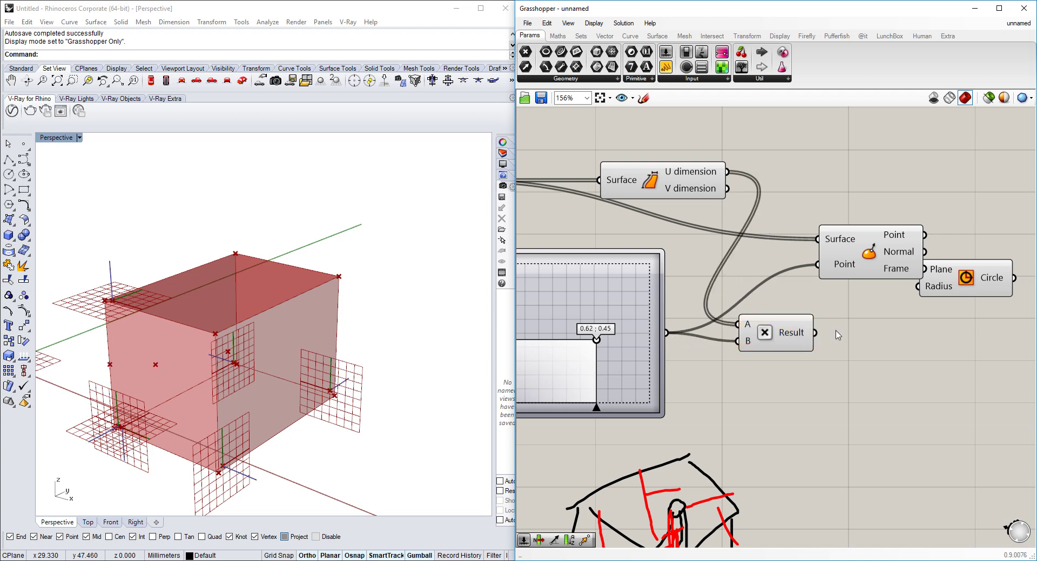
pyautogui.moveTo(820, 328); pyautogui.dragTo(819, 276)
pyautogui.click(789, 333)
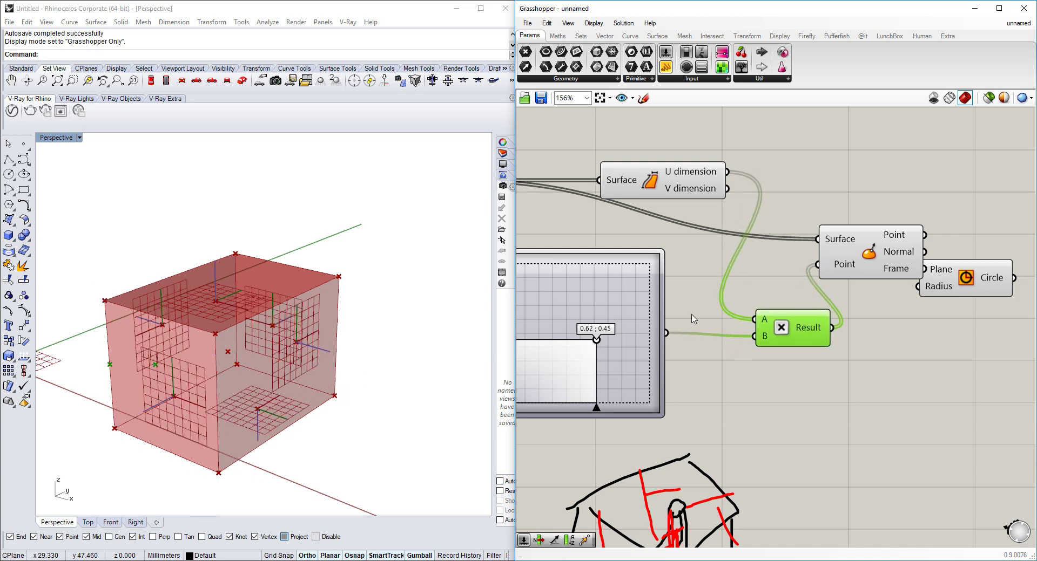
# Step: Set the MD Slider to 0.49 ; 0.56 and then 0.54 ; 0.49 while checking the frames on the box faces
pyautogui.moveTo(618, 324); pyautogui.dragTo(720, 325, button='right')
pyautogui.moveTo(697, 341); pyautogui.dragTo(679, 328)
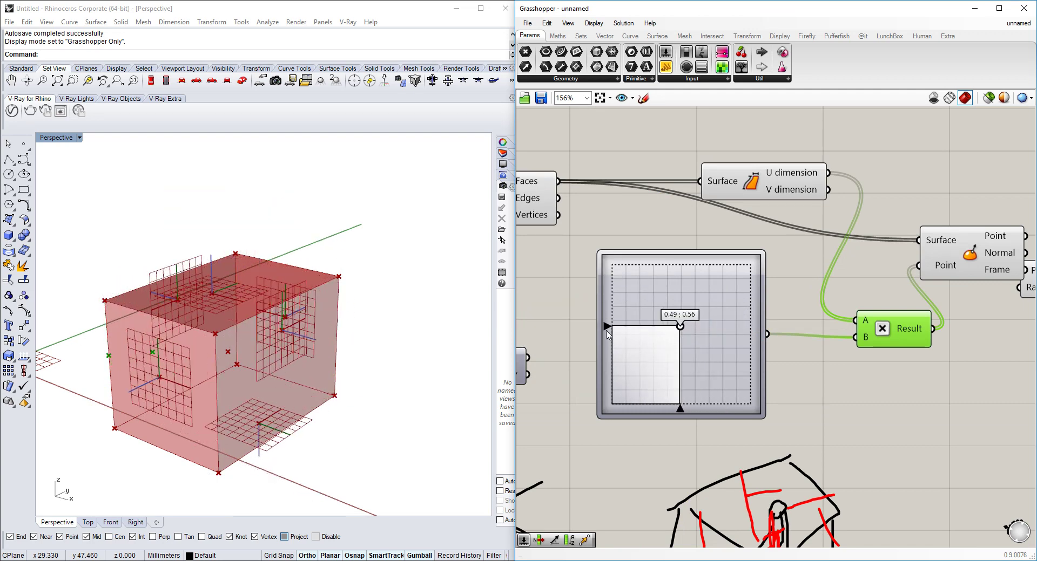
pyautogui.moveTo(444, 320); pyautogui.dragTo(371, 302, button='right')
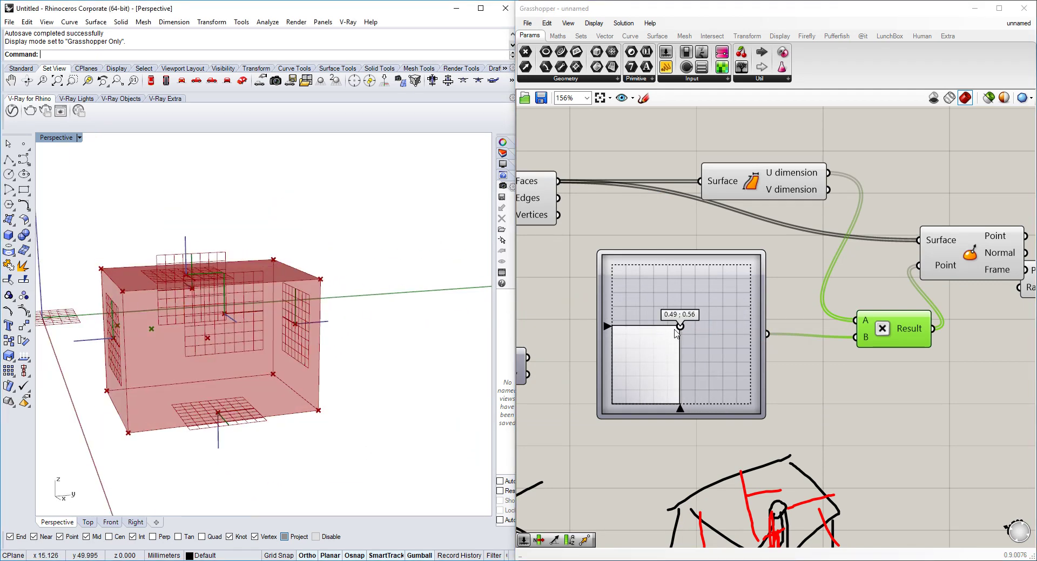
pyautogui.moveTo(674, 330); pyautogui.dragTo(683, 363)
pyautogui.moveTo(310, 312); pyautogui.dragTo(387, 319, button='right')
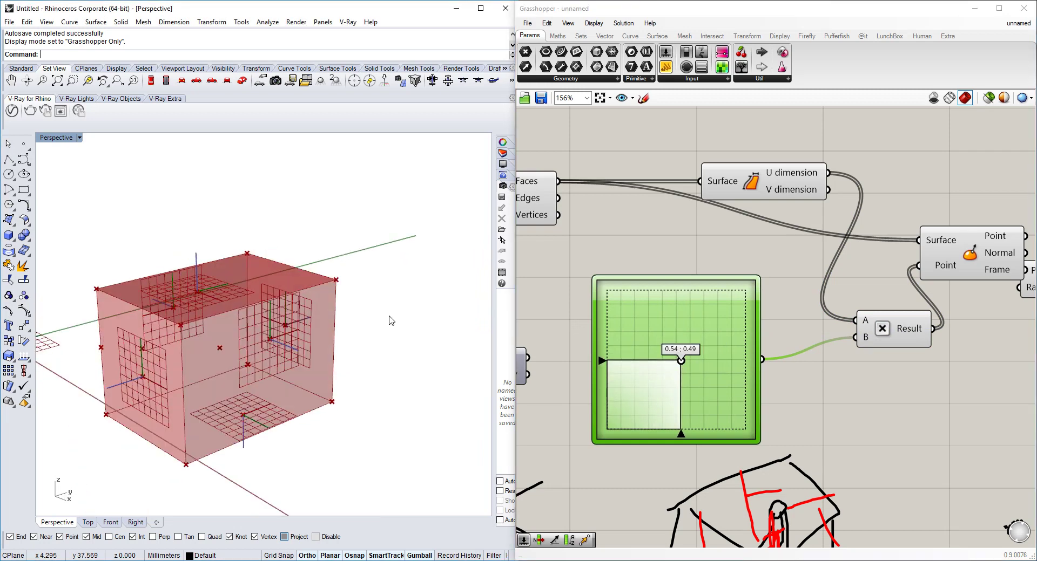
# Step: Move the Circle component farther away from Evaluate Surface
pyautogui.scroll(-1, 948, 294)
pyautogui.moveTo(948, 294); pyautogui.dragTo(720, 292, button='right')
pyautogui.scroll(6, 864, 279)
pyautogui.click(787, 279)
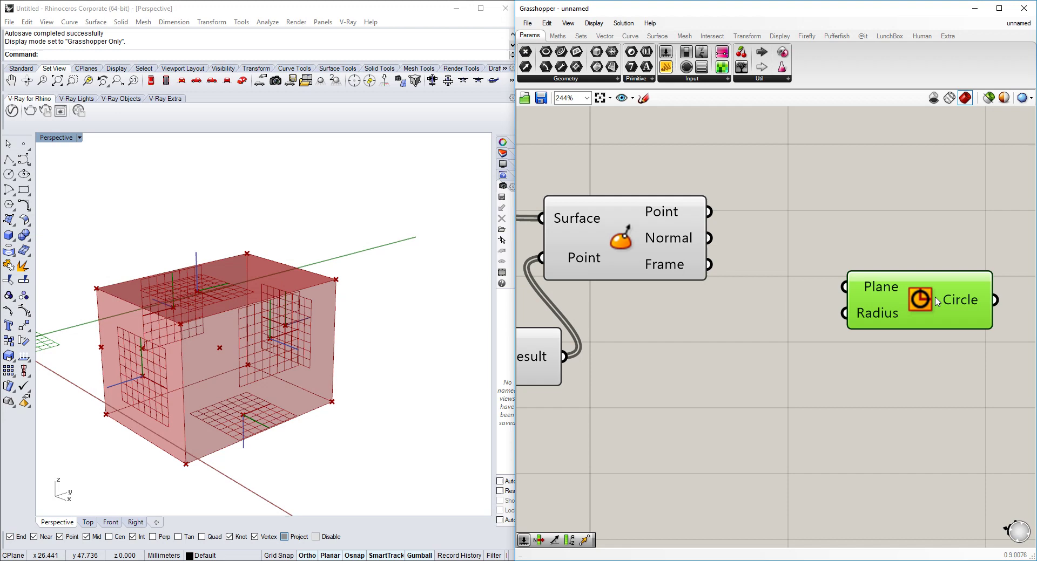
pyautogui.moveTo(937, 303); pyautogui.dragTo(940, 303)
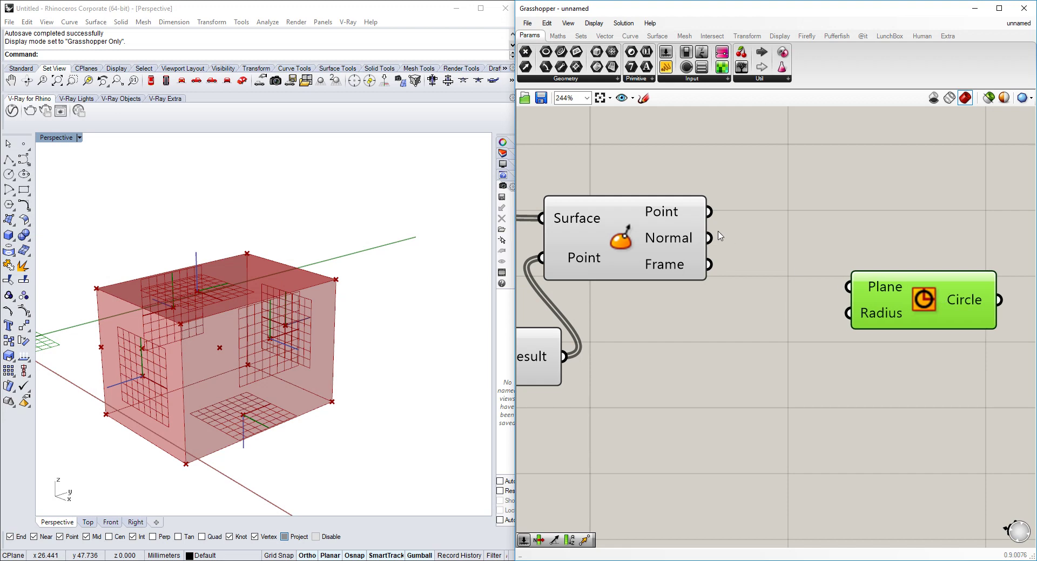
pyautogui.scroll(-3, 719, 236)
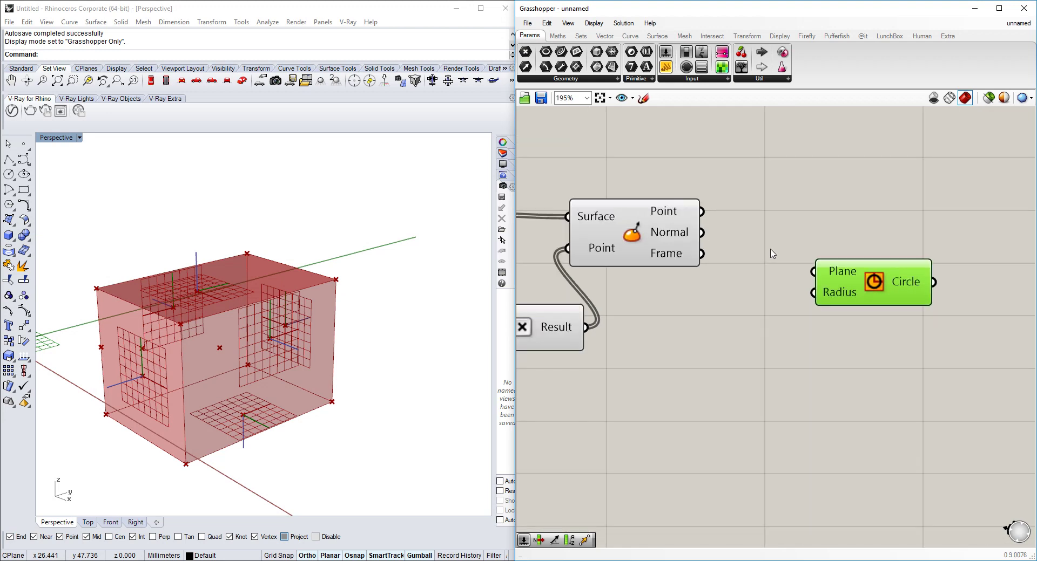
pyautogui.click(721, 236)
pyautogui.moveTo(861, 284); pyautogui.dragTo(953, 277)
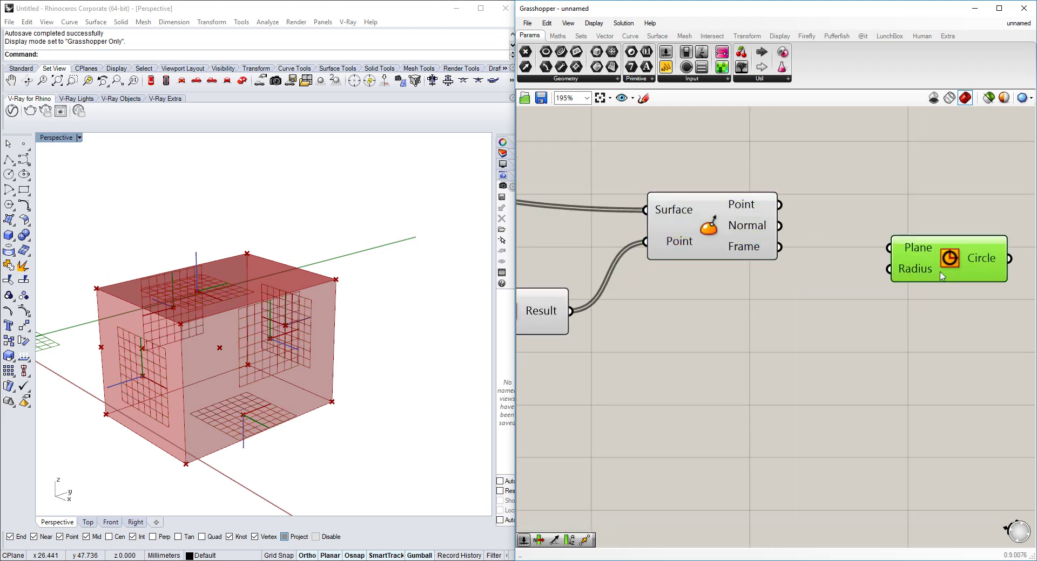
# Step: Place an Arc 3Pt component below the Circle component
pyautogui.doubleClick(894, 369)
pyautogui.write('arc')
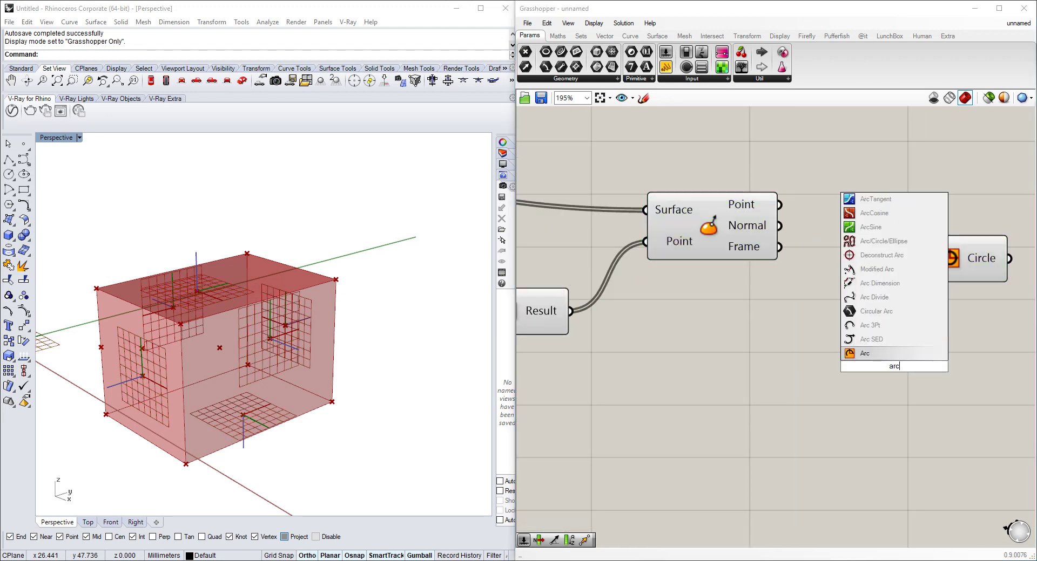
pyautogui.click(870, 325)
pyautogui.moveTo(864, 351); pyautogui.dragTo(898, 343)
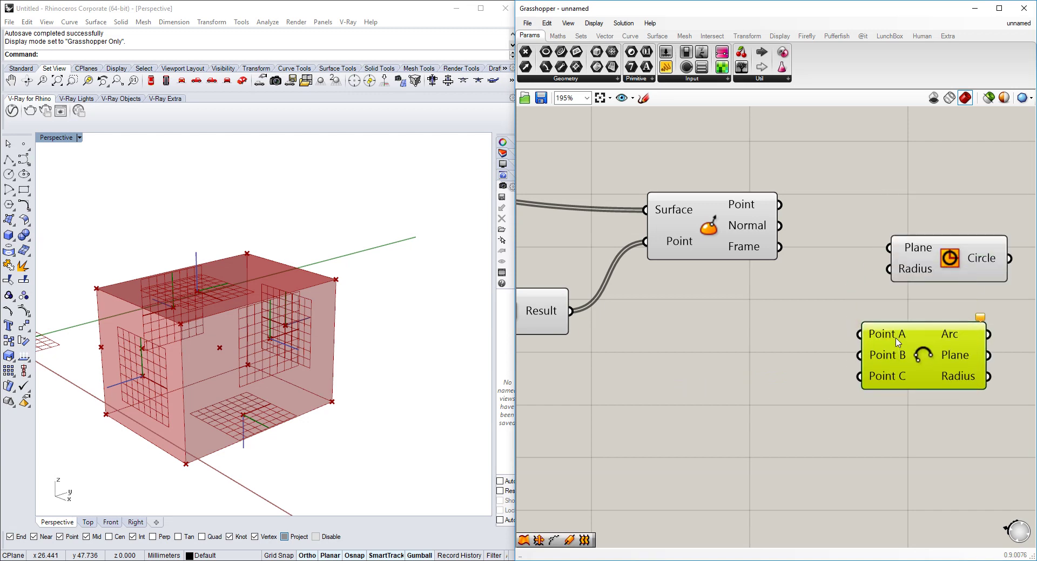
# Step: Place a List Item component fed by Evaluate Surface's Point output, and space it out from the Arc 3Pt component
pyautogui.scroll(-5, 896, 343)
pyautogui.doubleClick(819, 336)
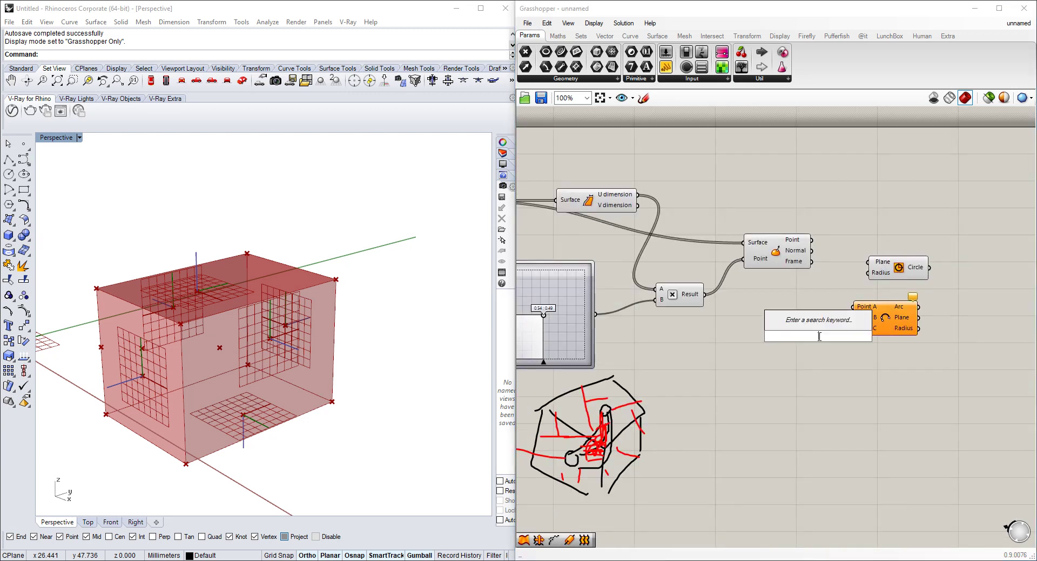
pyautogui.write('liste')
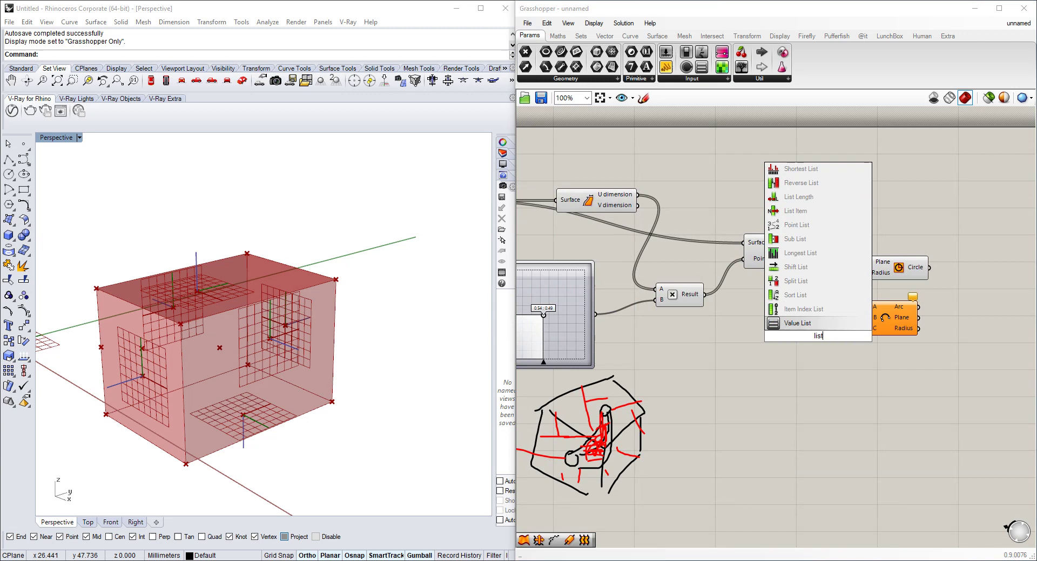
pyautogui.click(796, 211)
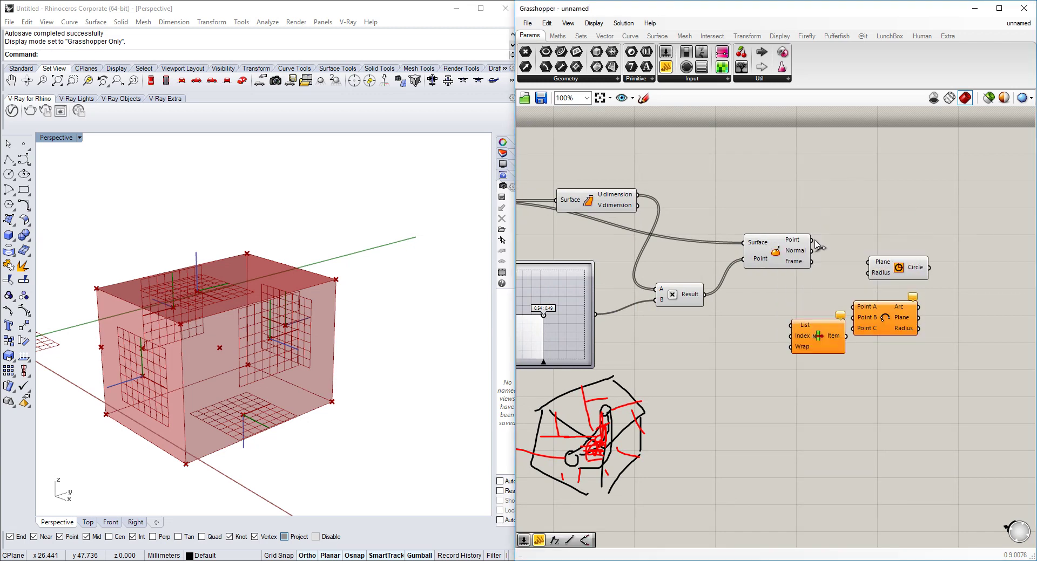
pyautogui.scroll(3, 813, 243)
pyautogui.moveTo(768, 375); pyautogui.dragTo(772, 373)
pyautogui.moveTo(900, 388); pyautogui.dragTo(810, 325, button='right')
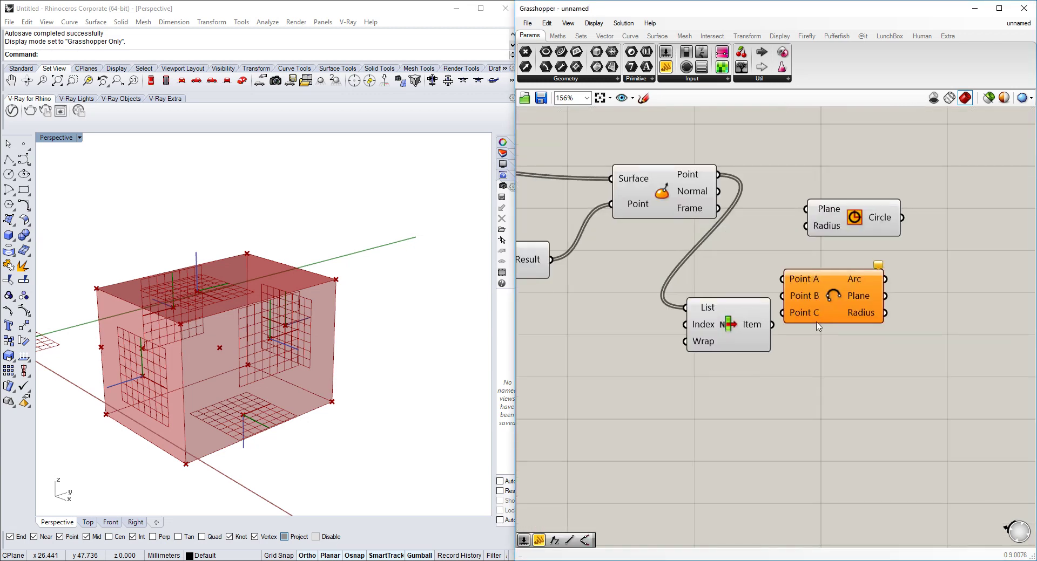
pyautogui.moveTo(816, 320); pyautogui.dragTo(897, 336)
pyautogui.moveTo(711, 327); pyautogui.dragTo(752, 329)
# Step: Add a number slider set to 5 and connect it to the List Item's Index input
pyautogui.doubleClick(605, 378)
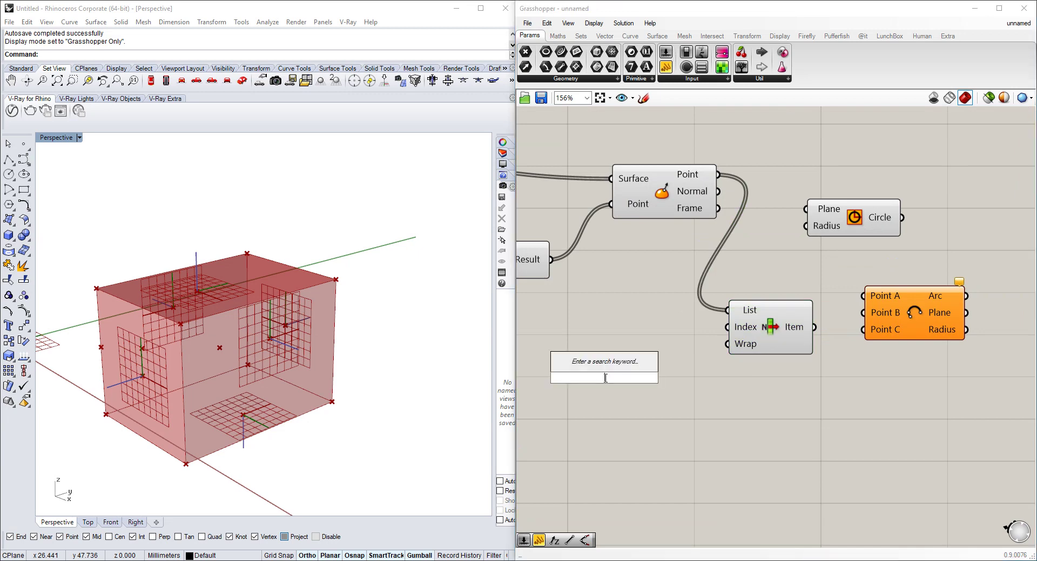
pyautogui.write('5')
pyautogui.press('Return')
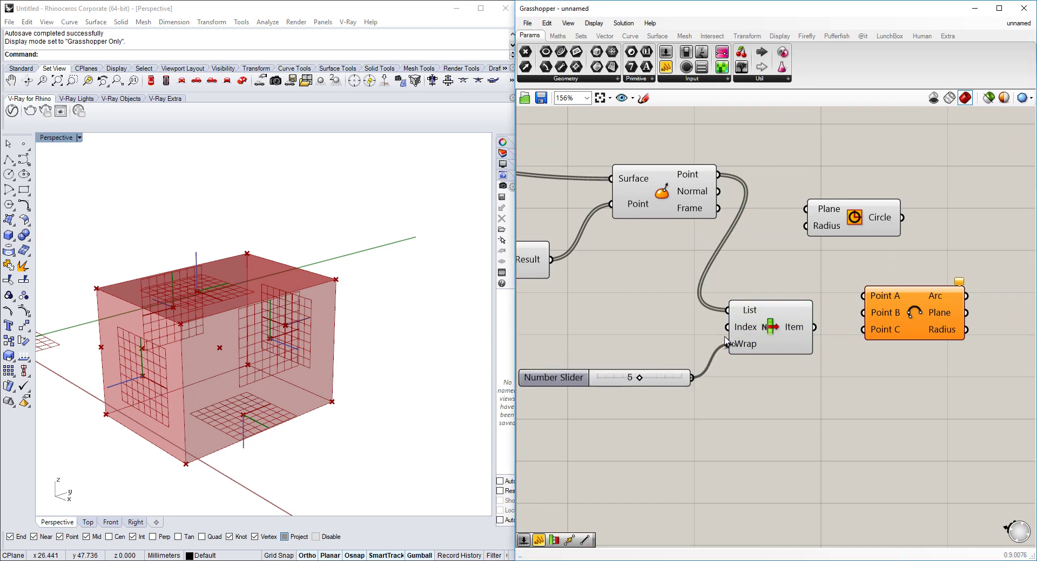
# Step: Duplicate the List Item with an index slider set to 2 and feed its output into the arc's Point C
pyautogui.moveTo(726, 342); pyautogui.dragTo(777, 439)
pyautogui.keyDown('alt'); pyautogui.moveTo(656, 374); pyautogui.dragTo(653, 428); pyautogui.keyUp('alt')
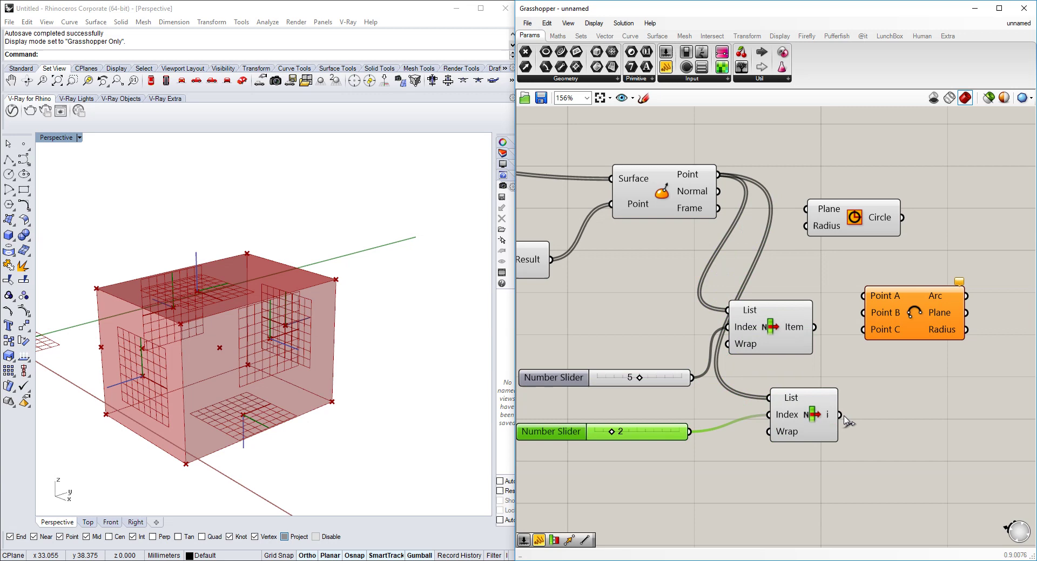
pyautogui.click(819, 420)
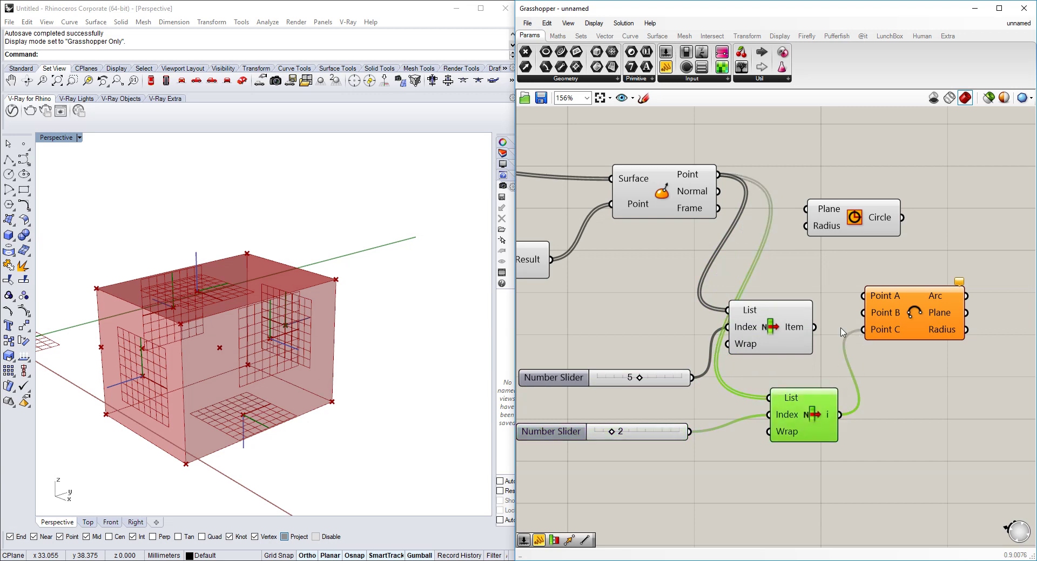
# Step: Connect the first List Item's output to the arc's Point A and the box's centre point to Point B
pyautogui.scroll(-5, 919, 338)
pyautogui.moveTo(857, 312); pyautogui.dragTo(726, 337)
pyautogui.scroll(4, 928, 341)
pyautogui.scroll(-5, 916, 330)
pyautogui.scroll(2, 610, 310)
pyautogui.scroll(-2, 875, 346)
pyautogui.scroll(4, 624, 316)
pyautogui.scroll(-2, 729, 334)
pyautogui.moveTo(729, 334); pyautogui.dragTo(294, 312, button='right')
pyautogui.scroll(3, 923, 346)
pyautogui.click(743, 334)
# Step: Place a Pipe component beside Arc 3Pt with the Arc output connected to its Curve input
pyautogui.doubleClick(838, 343)
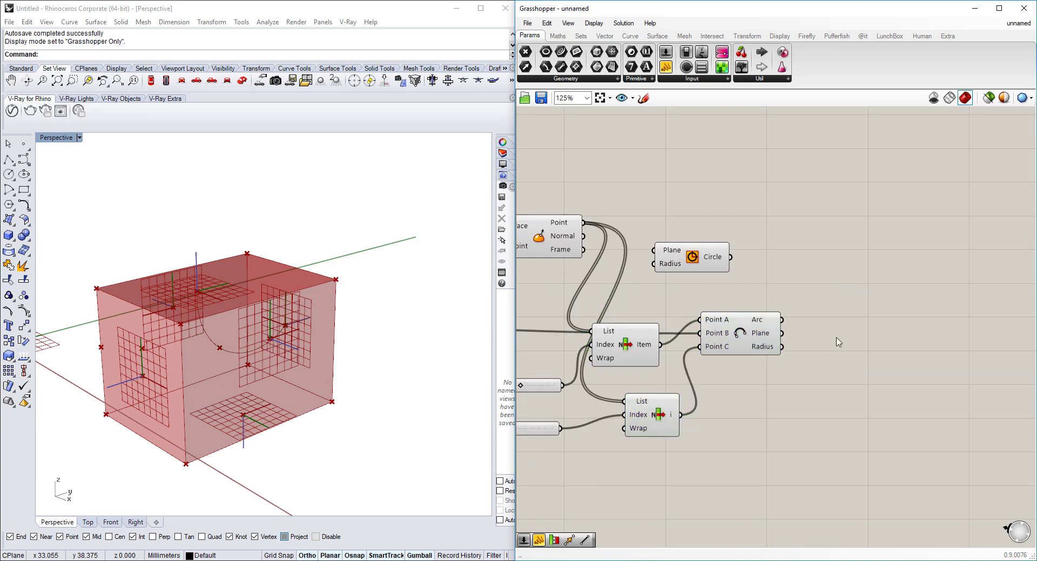
pyautogui.write('tube')
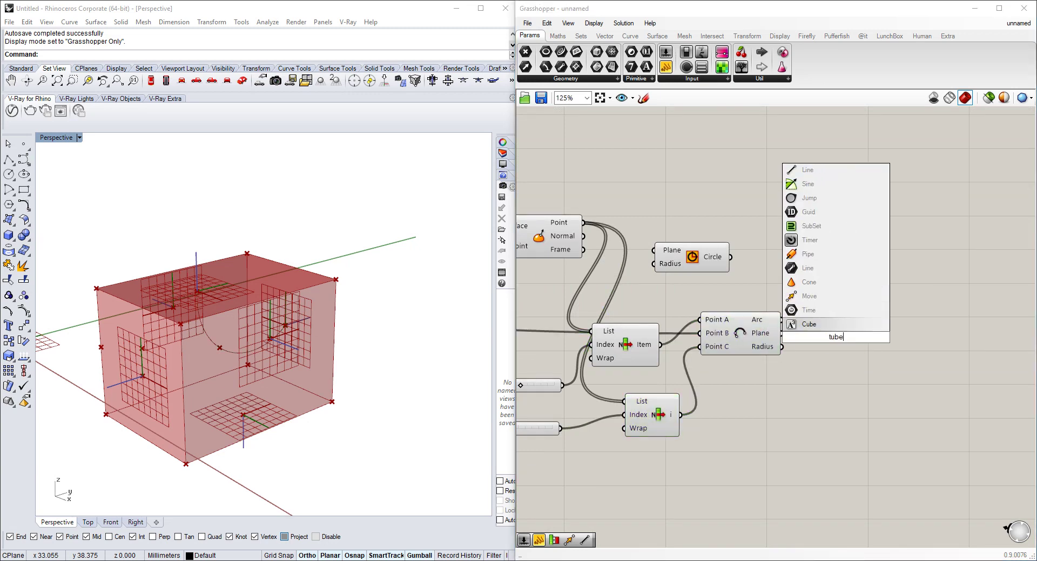
pyautogui.click(807, 255)
pyautogui.scroll(3, 797, 356)
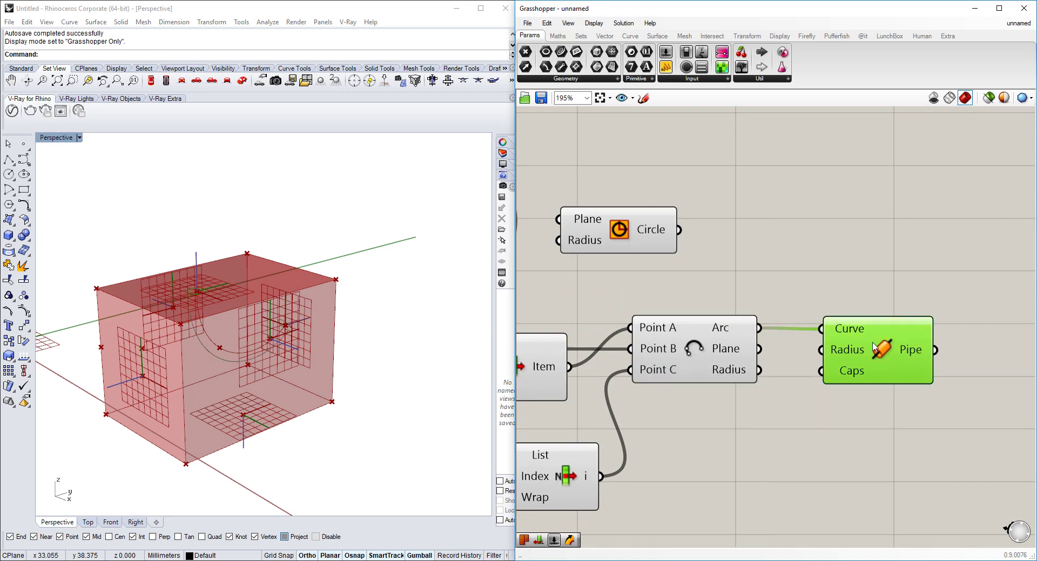
pyautogui.moveTo(873, 343); pyautogui.dragTo(875, 347)
pyautogui.moveTo(908, 359); pyautogui.dragTo(839, 334, button='right')
pyautogui.moveTo(809, 335); pyautogui.dragTo(837, 347)
# Step: Drive the Pipe's Radius with a number slider set to 4 and set its Caps option to Flat
pyautogui.doubleClick(654, 272)
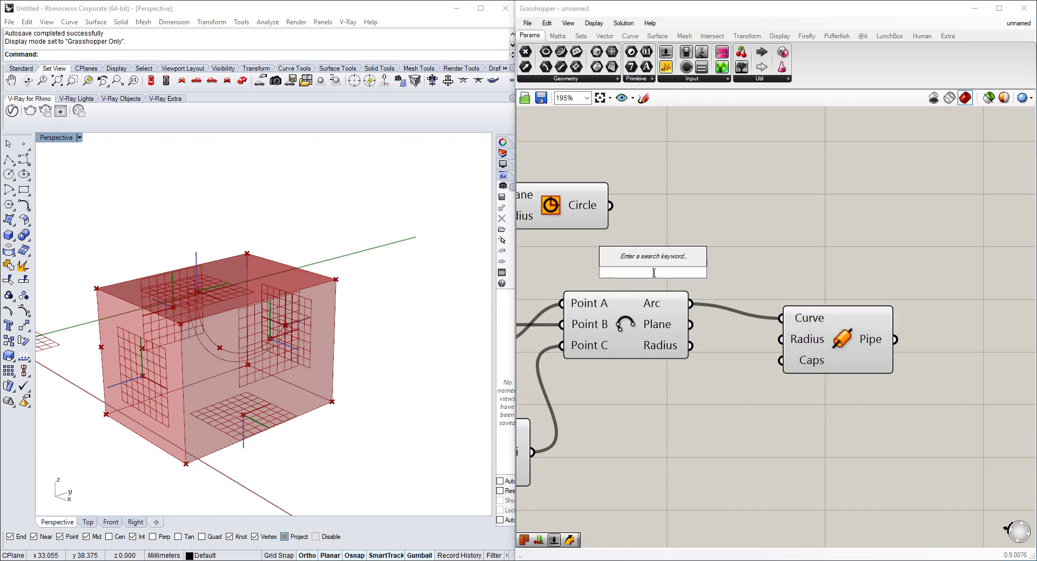
pyautogui.write('number slider')
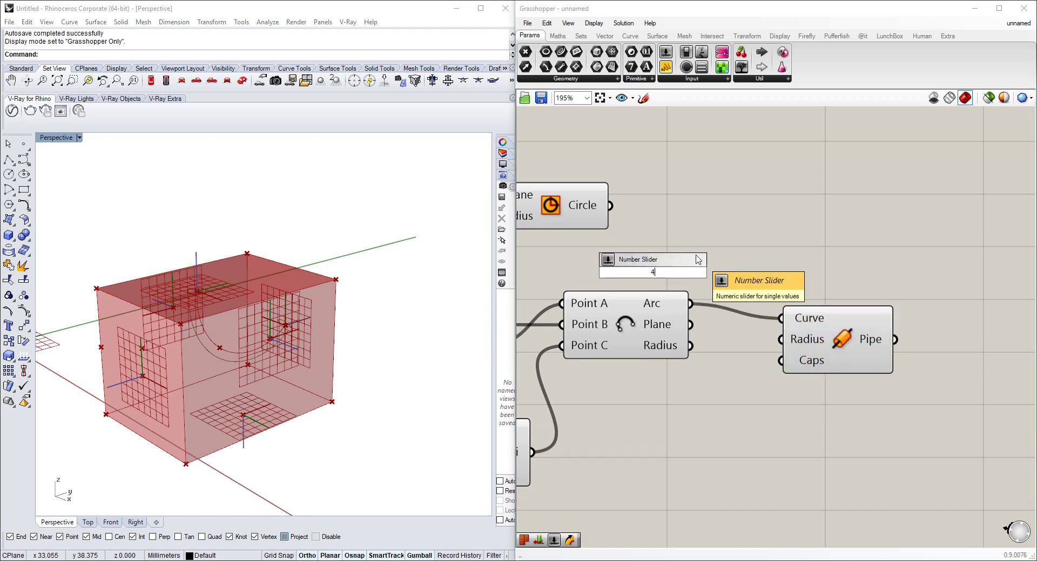
pyautogui.click(725, 276)
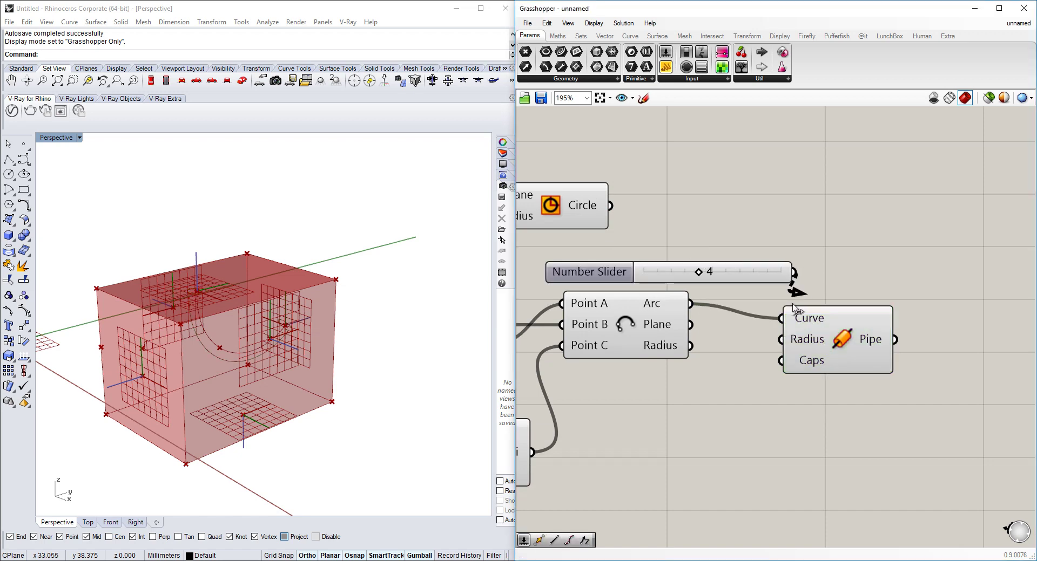
pyautogui.rightClick(797, 364)
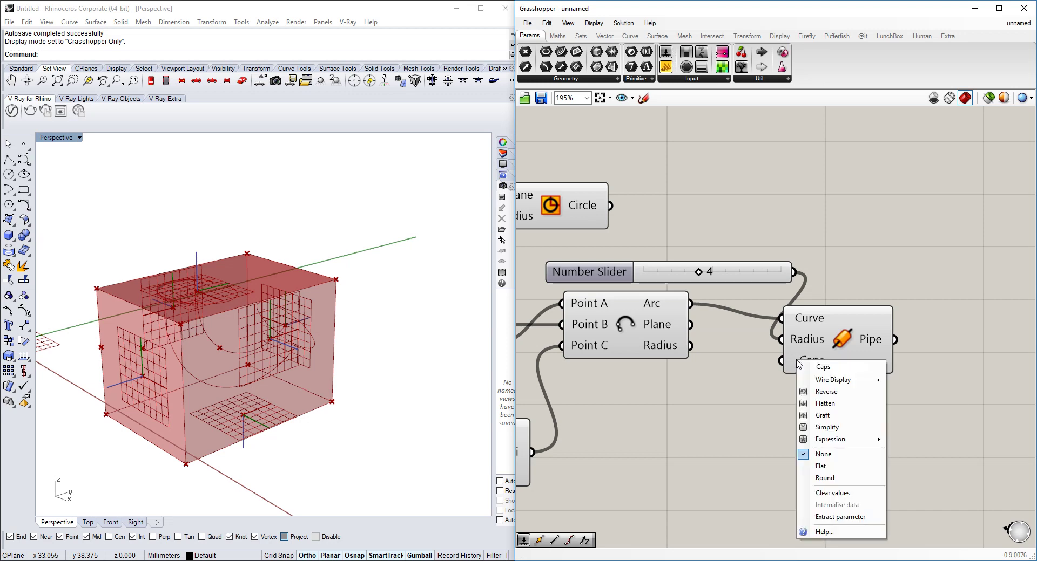
pyautogui.click(845, 467)
# Step: Turn off the preview of the surface dimension, MD Slider, multiplication and Evaluate Surface components
pyautogui.click(848, 332)
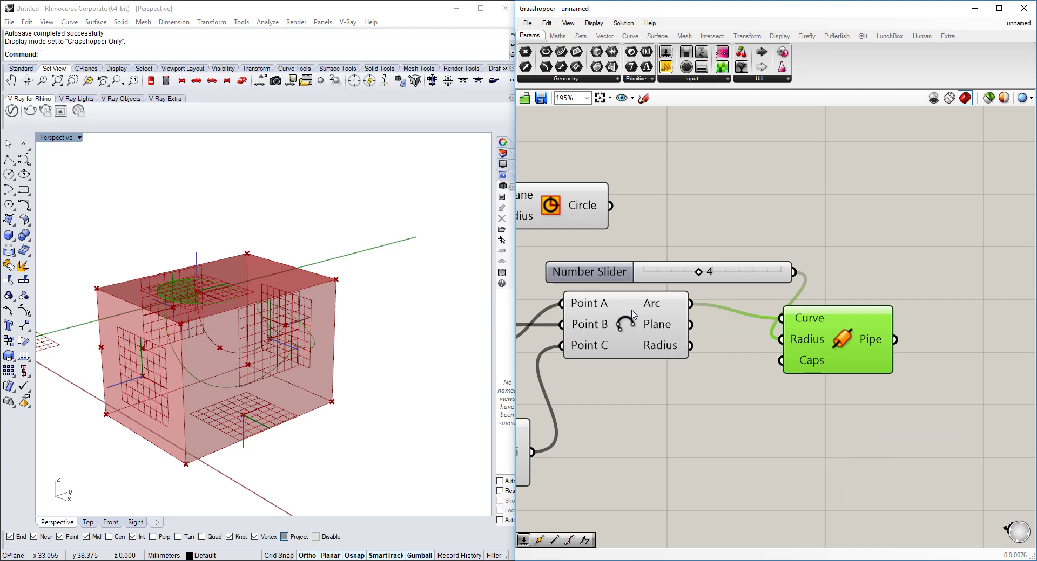
pyautogui.moveTo(542, 276); pyautogui.dragTo(771, 279, button='right')
pyautogui.scroll(-1, 770, 279)
pyautogui.click(626, 216)
pyautogui.moveTo(721, 228); pyautogui.dragTo(885, 253, button='right')
pyautogui.moveTo(617, 234); pyautogui.dragTo(834, 275, button='right')
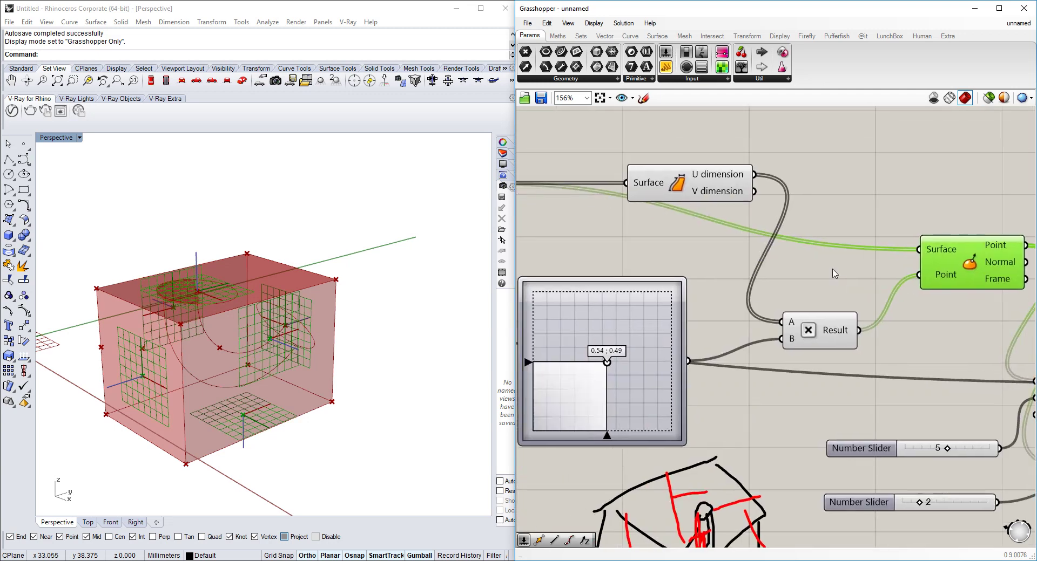
pyautogui.moveTo(698, 191); pyautogui.dragTo(874, 217, button='right')
pyautogui.scroll(-2, 810, 210)
pyautogui.moveTo(810, 210); pyautogui.dragTo(659, 223, button='right')
pyautogui.moveTo(891, 188); pyautogui.dragTo(681, 407)
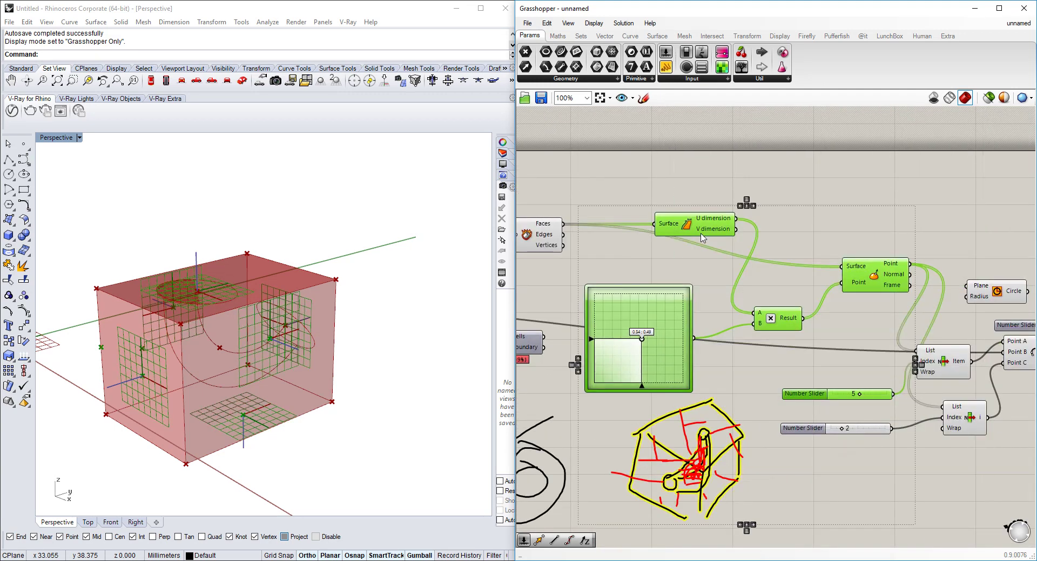
pyautogui.middleClick(700, 227)
pyautogui.click(735, 193)
# Step: Turn off the Deconstruct Brep component's preview and view the pipe in the Rhino viewport
pyautogui.moveTo(528, 237); pyautogui.dragTo(759, 246, button='right')
pyautogui.click(761, 246)
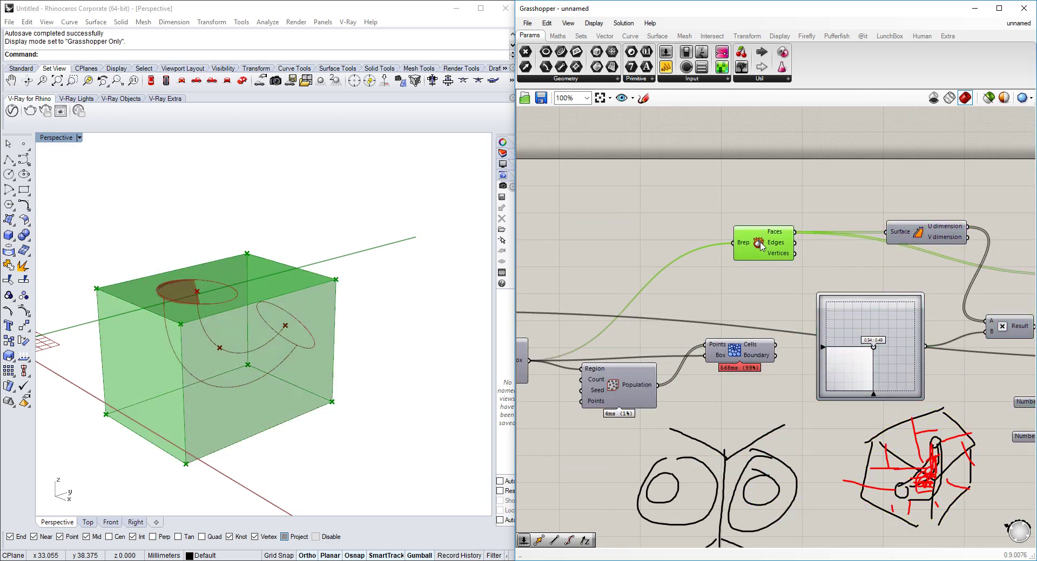
pyautogui.rightClick(754, 244)
pyautogui.click(783, 264)
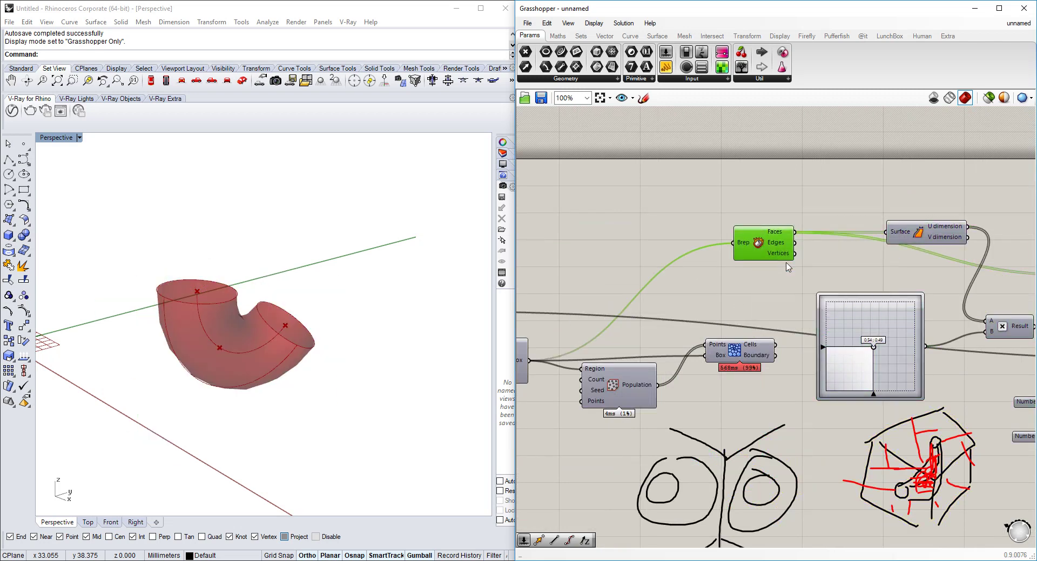
pyautogui.moveTo(340, 345)
pyautogui.mouseDown(button='right')
pyautogui.moveTo(370, 357)
pyautogui.moveTo(486, 324)
pyautogui.moveTo(356, 353)
pyautogui.mouseUp(button='right')
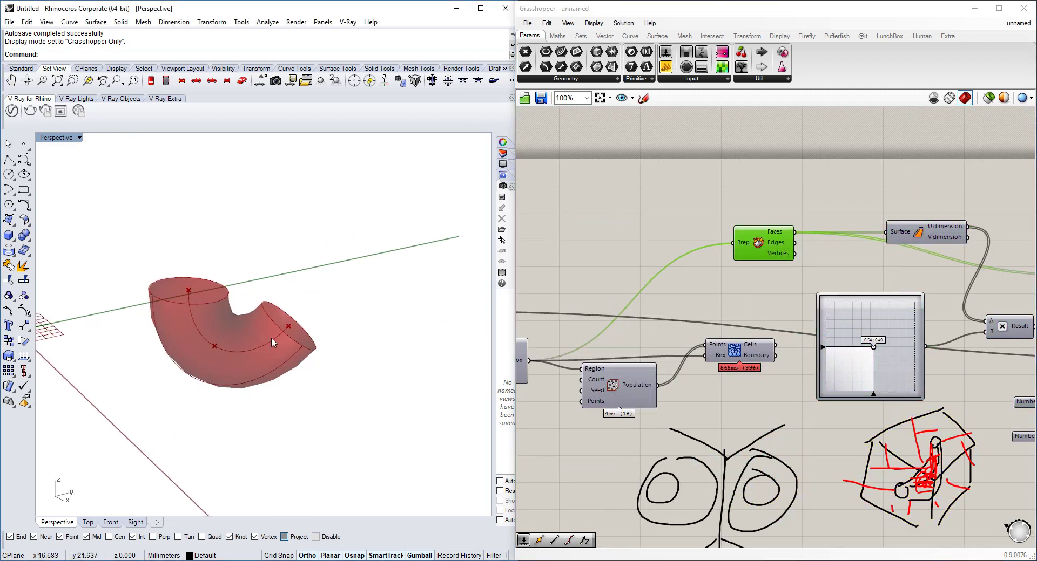
# Step: Review the List Item index sliders, the population and Voronoi components, and the Pipe component
pyautogui.moveTo(972, 346); pyautogui.dragTo(522, 304, button='right')
pyautogui.scroll(3, 683, 357)
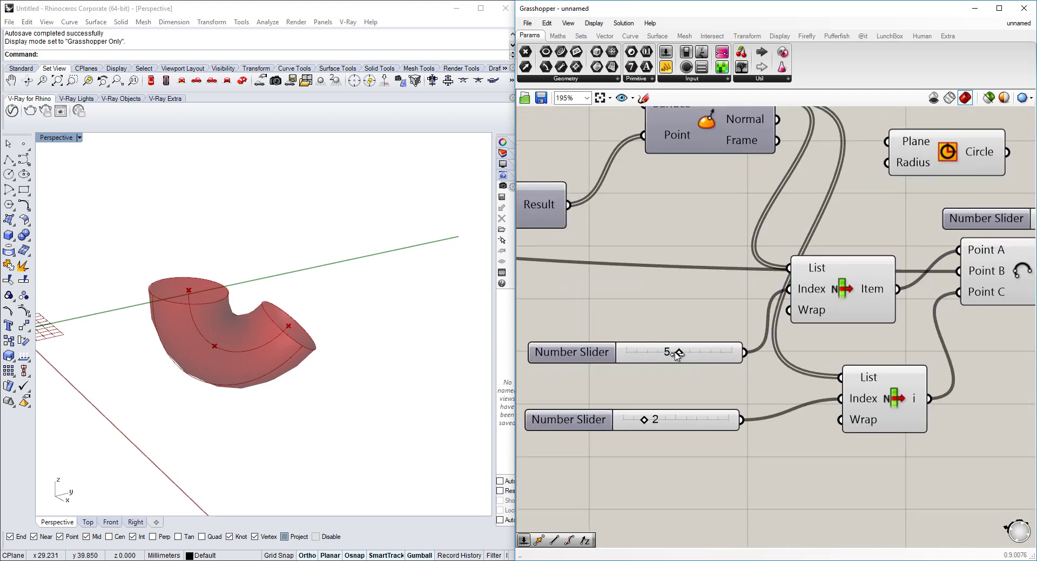
pyautogui.moveTo(673, 356)
pyautogui.mouseDown()
pyautogui.moveTo(654, 356)
pyautogui.moveTo(696, 355)
pyautogui.moveTo(659, 355)
pyautogui.moveTo(694, 355)
pyautogui.moveTo(678, 357)
pyautogui.mouseUp()
pyautogui.scroll(-4, 682, 354)
pyautogui.moveTo(629, 319)
pyautogui.mouseDown(button='right')
pyautogui.moveTo(731, 303)
pyautogui.moveTo(870, 358)
pyautogui.moveTo(932, 348)
pyautogui.mouseUp(button='right')
pyautogui.moveTo(734, 314); pyautogui.dragTo(819, 280, button='right')
pyautogui.scroll(1, 761, 303)
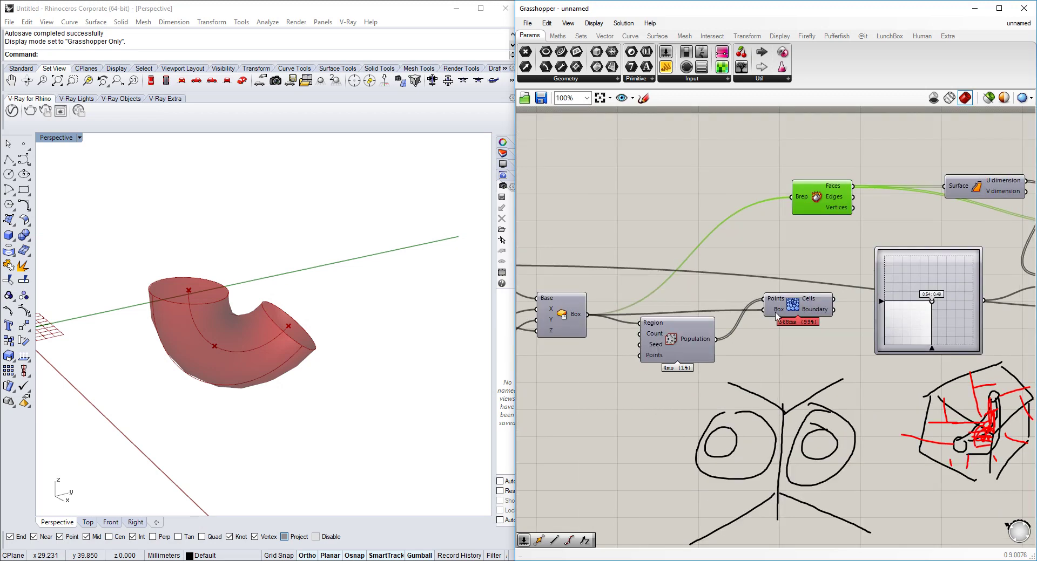
pyautogui.scroll(-3, 778, 311)
pyautogui.moveTo(953, 317); pyautogui.dragTo(750, 304, button='right')
pyautogui.scroll(3, 934, 306)
pyautogui.scroll(2, 859, 289)
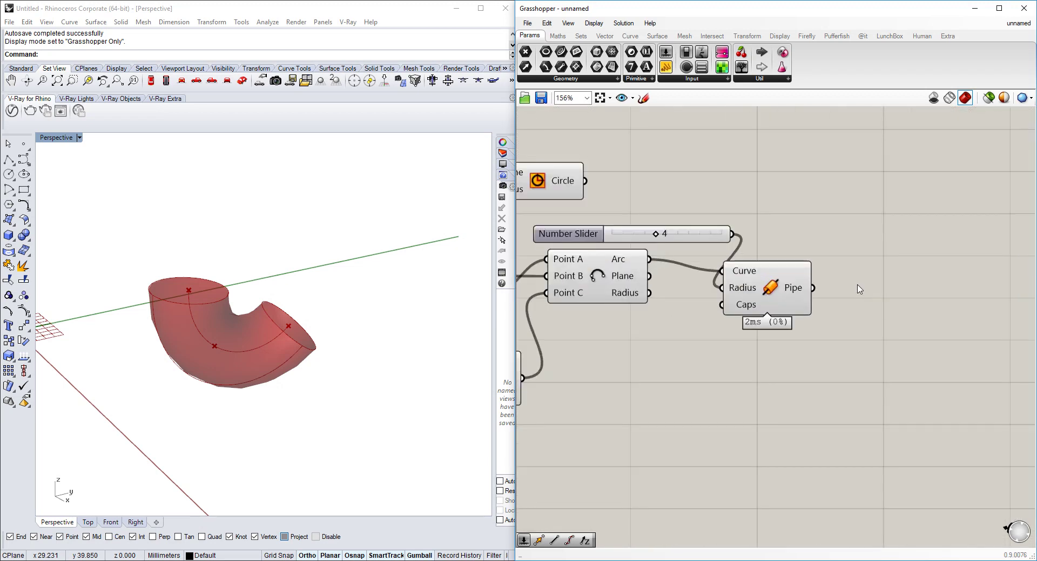
# Step: Switch the pipe radius slider to decimal values and set it to 2.277
pyautogui.moveTo(816, 308); pyautogui.dragTo(770, 302, button='right')
pyautogui.moveTo(693, 293); pyautogui.dragTo(810, 305, button='right')
pyautogui.doubleClick(629, 239)
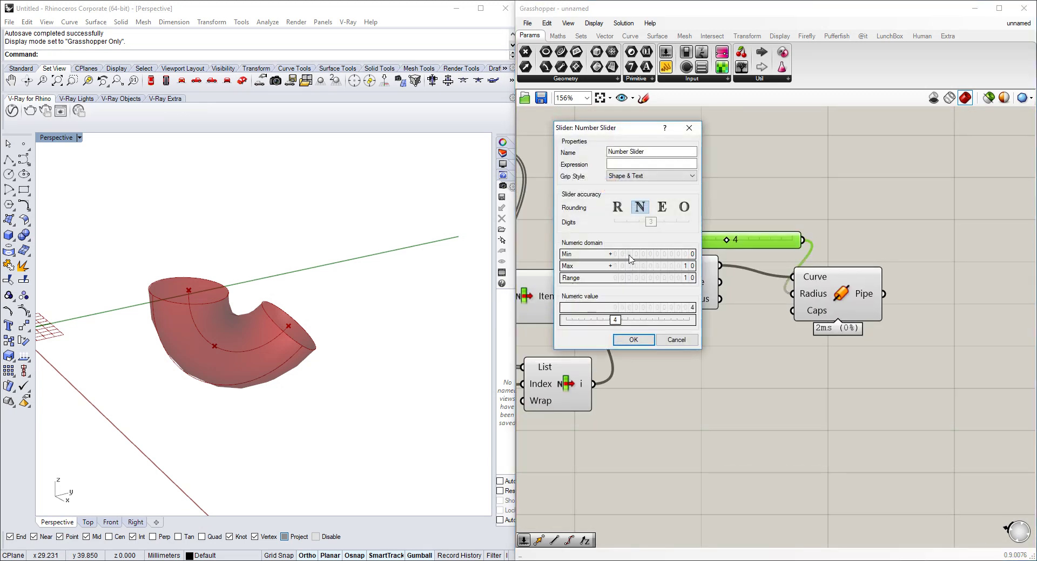
pyautogui.click(631, 340)
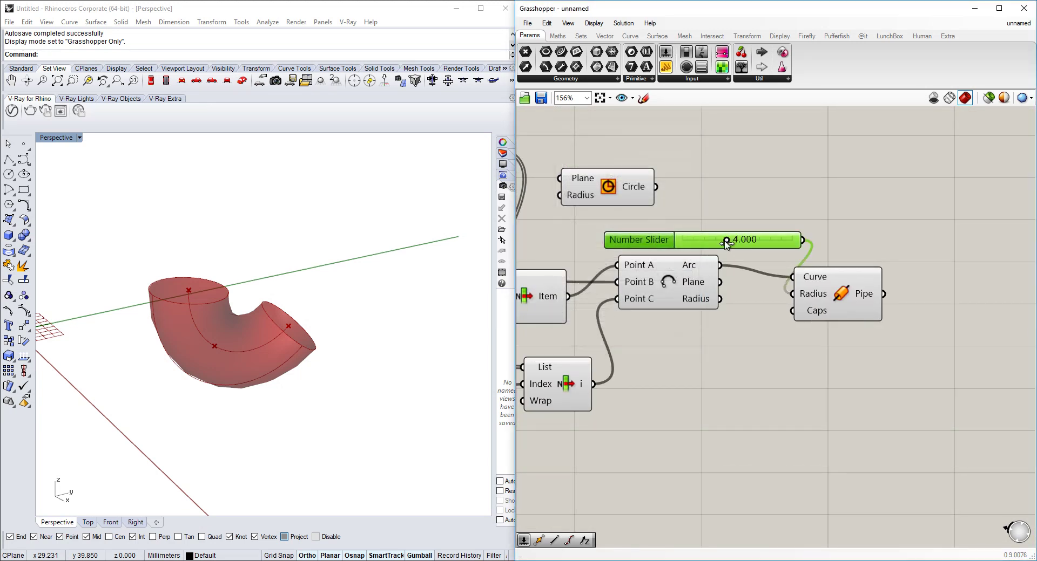
pyautogui.moveTo(726, 242); pyautogui.dragTo(703, 243)
# Step: Temporarily preview the population points, inspect how they sit around the pipe, and hide them again
pyautogui.scroll(-5, 776, 299)
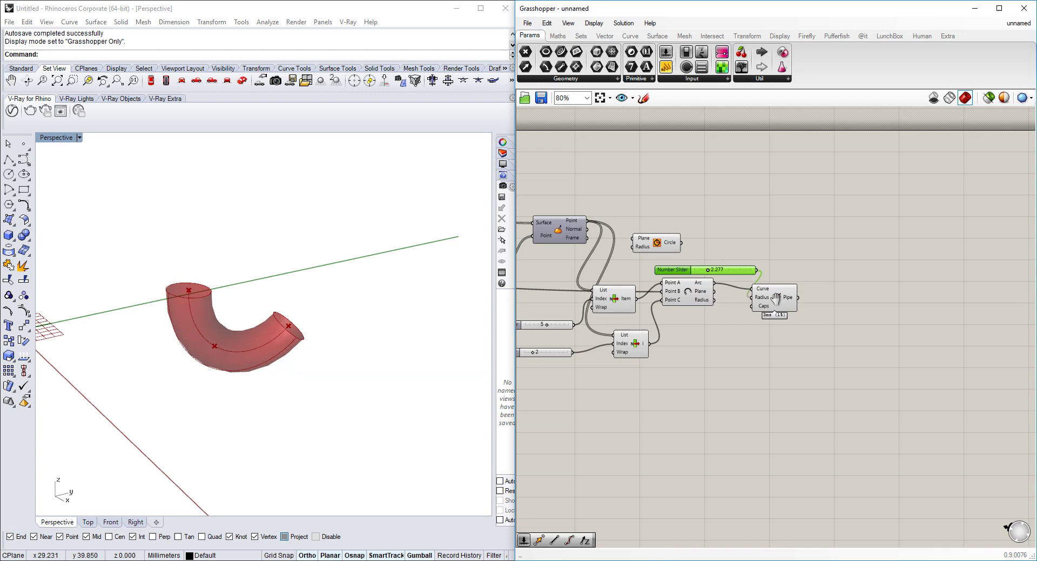
pyautogui.moveTo(776, 299); pyautogui.dragTo(1022, 296, button='right')
pyautogui.moveTo(715, 294); pyautogui.dragTo(924, 297, button='right')
pyautogui.scroll(2, 617, 309)
pyautogui.moveTo(678, 309); pyautogui.dragTo(729, 309, button='right')
pyautogui.click(685, 319)
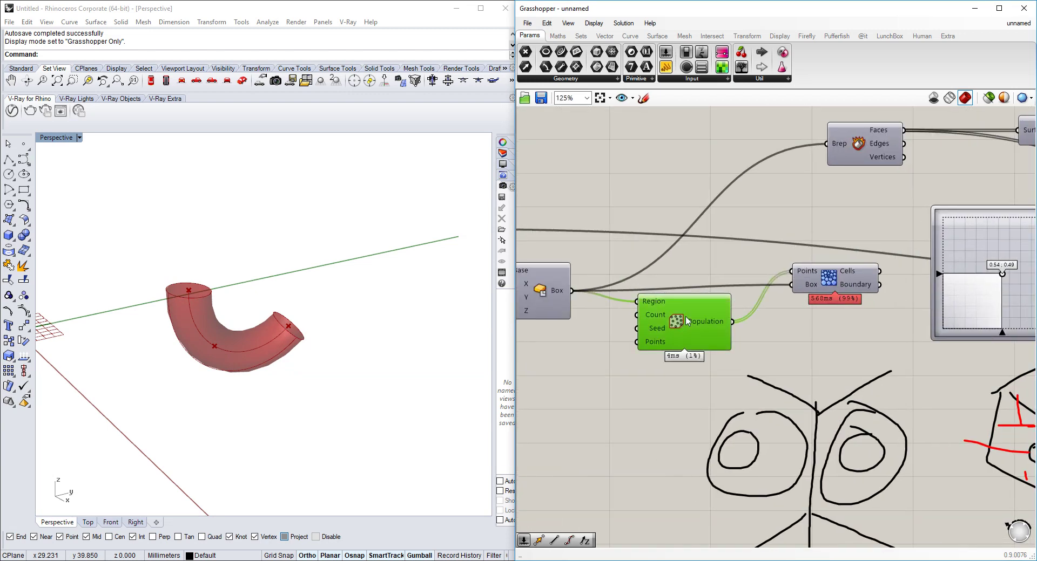
pyautogui.rightClick(686, 322)
pyautogui.click(709, 347)
pyautogui.moveTo(460, 393); pyautogui.dragTo(360, 410, button='right')
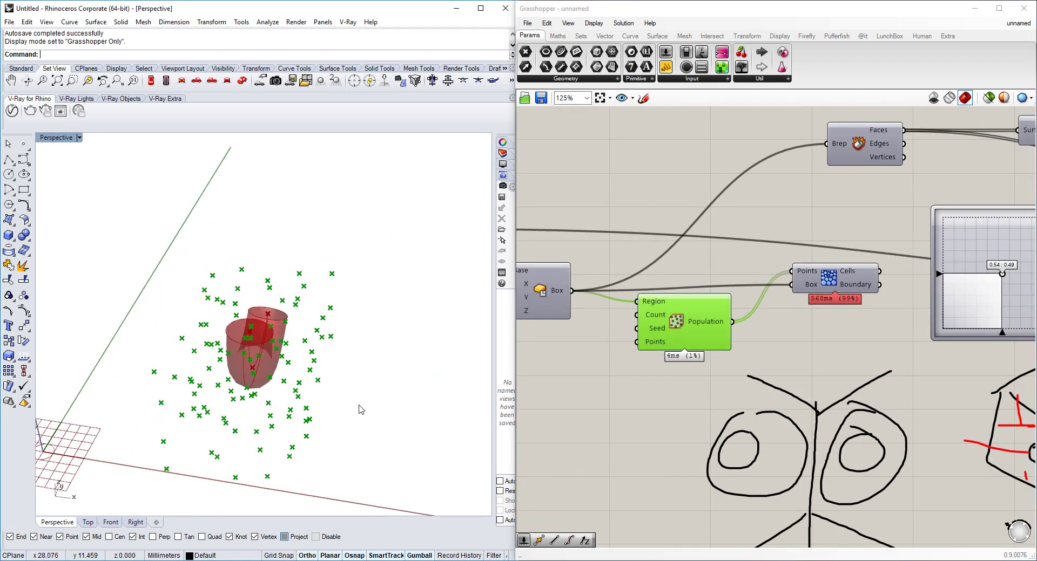
pyautogui.scroll(5, 251, 361)
pyautogui.moveTo(214, 326); pyautogui.dragTo(286, 357, button='right')
pyautogui.scroll(-1, 814, 308)
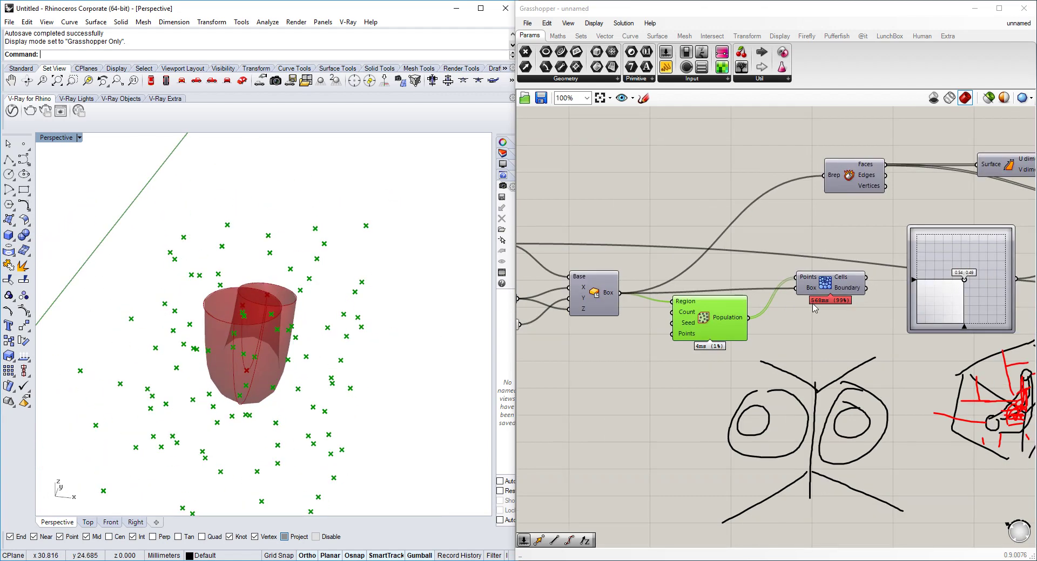
pyautogui.rightClick(704, 318)
pyautogui.click(735, 338)
# Step: Move the Voronoi component to the end of the definition, below the Pipe component
pyautogui.moveTo(942, 292); pyautogui.dragTo(659, 301, button='right')
pyautogui.scroll(-3, 557, 293)
pyautogui.moveTo(559, 291); pyautogui.dragTo(862, 391)
pyautogui.scroll(4, 859, 332)
pyautogui.moveTo(942, 369); pyautogui.dragTo(748, 363, button='right')
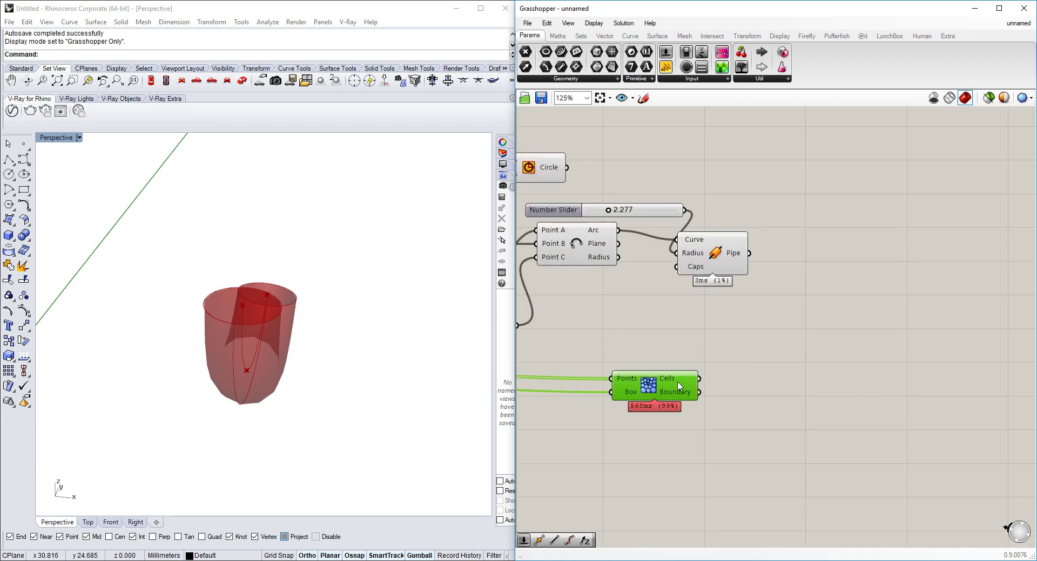
pyautogui.moveTo(678, 382); pyautogui.dragTo(719, 399)
# Step: Place a Point In Brep component beyond the Pipe and move the Voronoi component up closer to it
pyautogui.moveTo(817, 342); pyautogui.dragTo(785, 325, button='right')
pyautogui.doubleClick(784, 325)
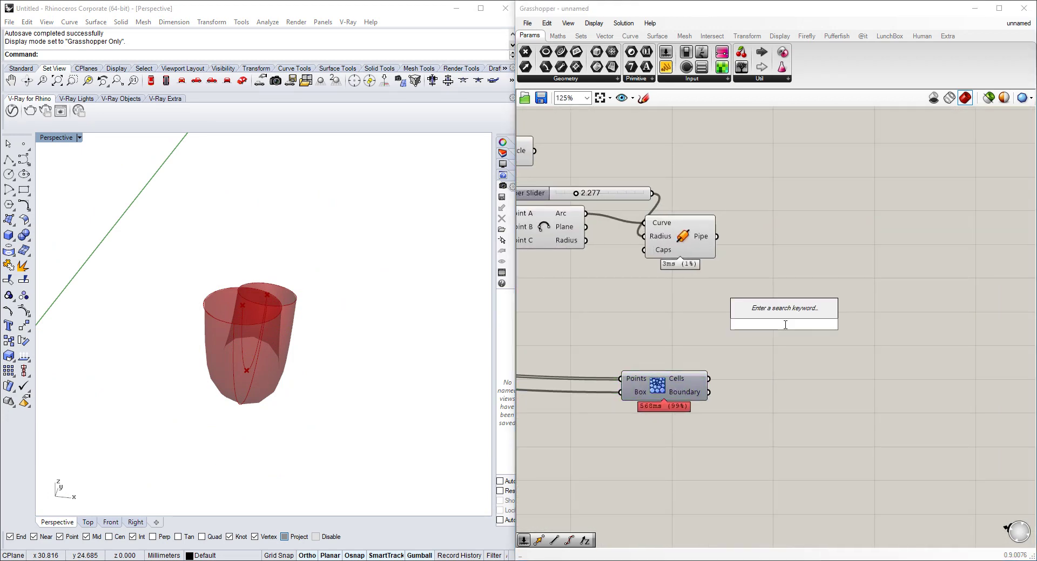
pyautogui.write('point')
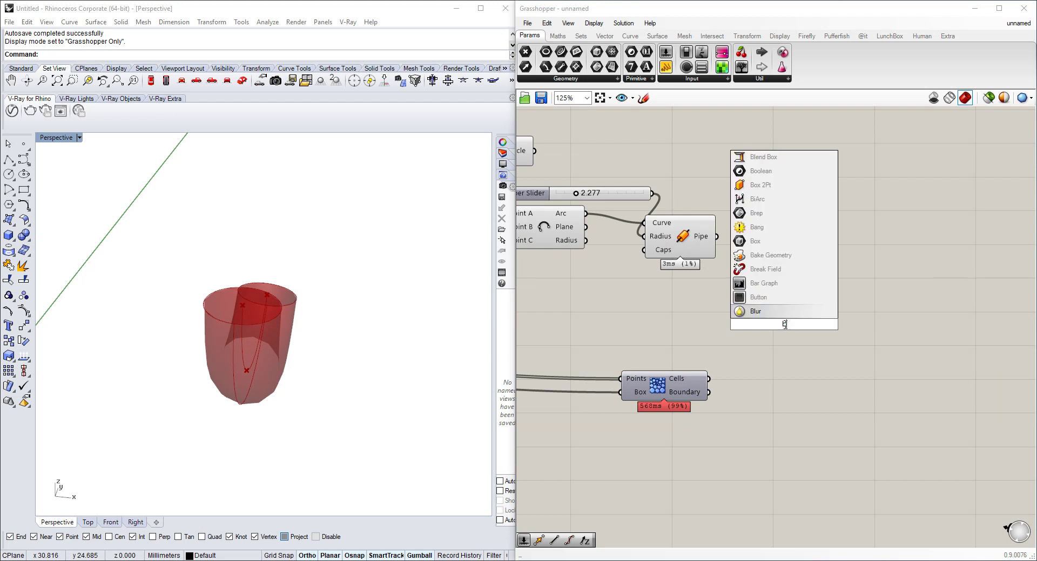
pyautogui.write(' brep')
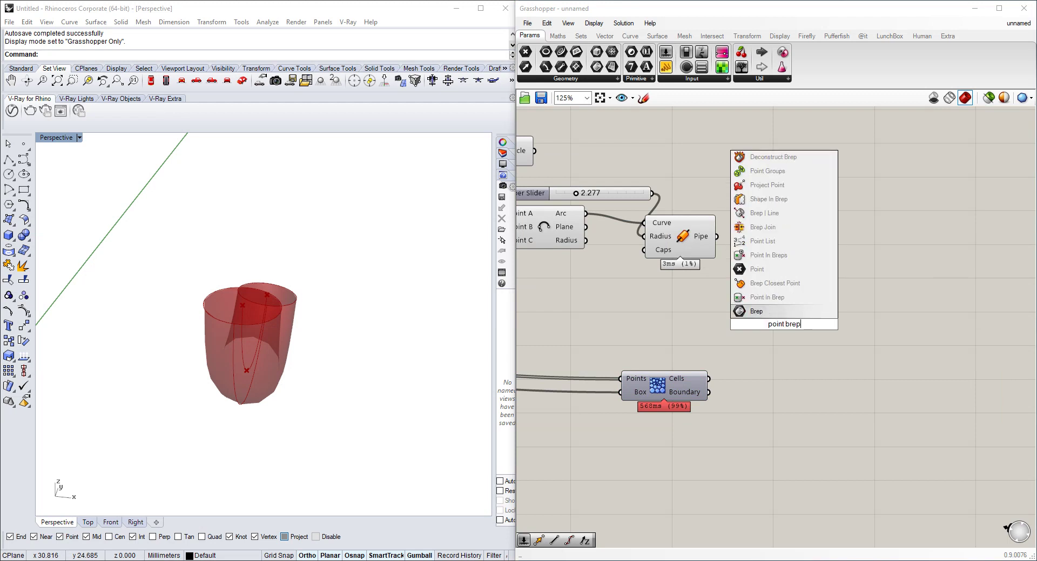
pyautogui.click(767, 297)
pyautogui.moveTo(689, 392); pyautogui.dragTo(680, 364)
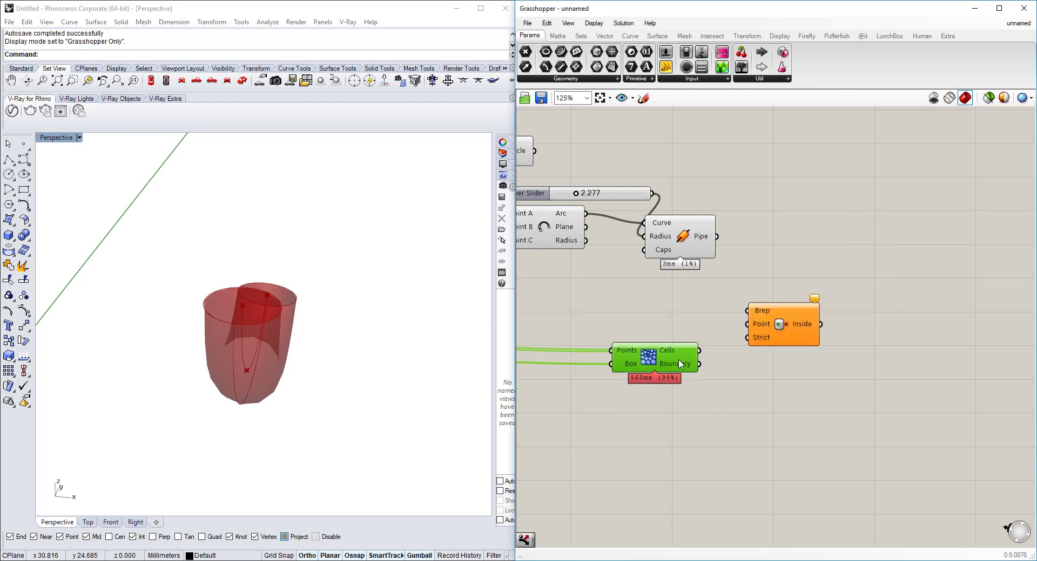
# Step: Wire the Pipe output into the Brep input of Point In Brep and the Population points into its Point input
pyautogui.scroll(1, 776, 304)
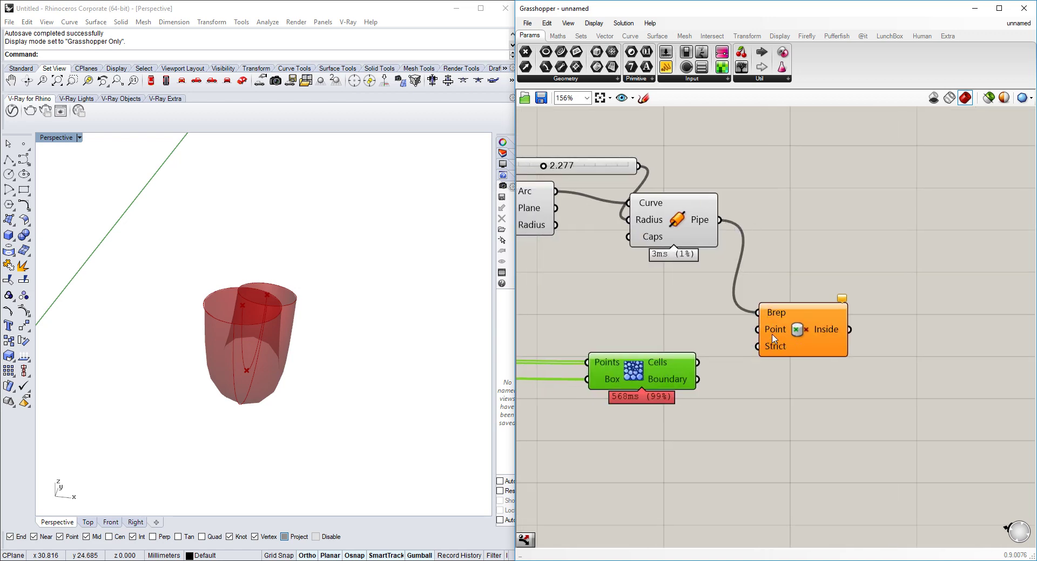
pyautogui.scroll(-4, 776, 339)
pyautogui.scroll(4, 676, 373)
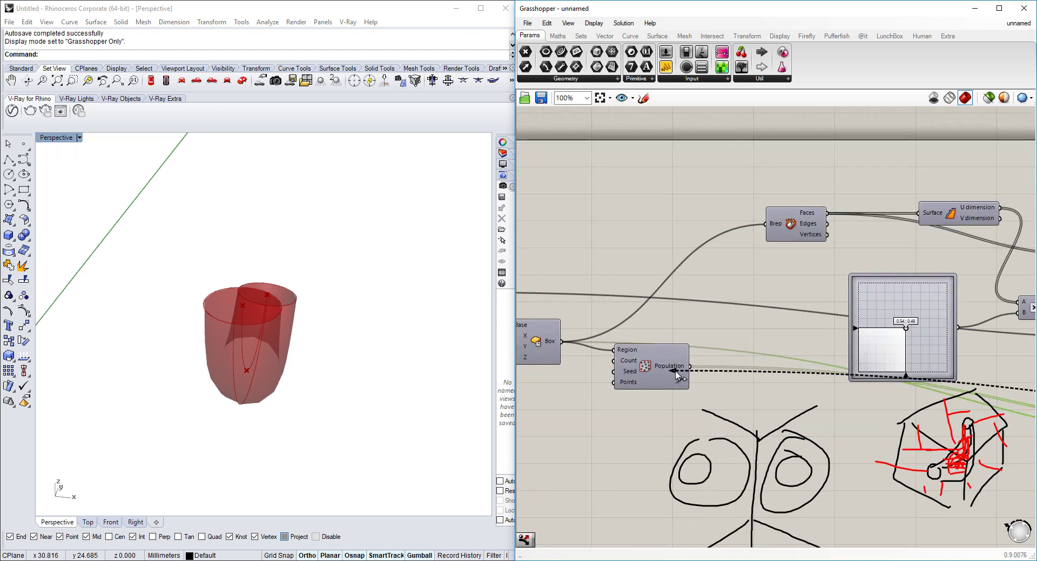
pyautogui.moveTo(675, 371); pyautogui.dragTo(678, 373)
pyautogui.scroll(-2, 679, 373)
pyautogui.moveTo(996, 348); pyautogui.dragTo(668, 275, button='right')
pyautogui.scroll(4, 667, 274)
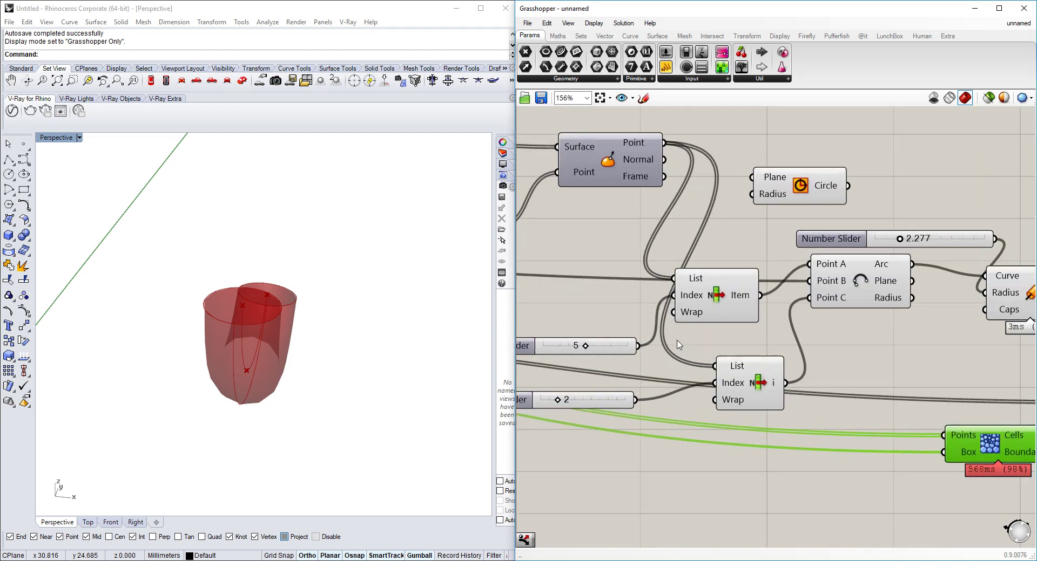
# Step: Move the Voronoi and Point In Brep components further along the definition to free up space after the Pipe
pyautogui.scroll(-4, 678, 344)
pyautogui.scroll(3, 724, 308)
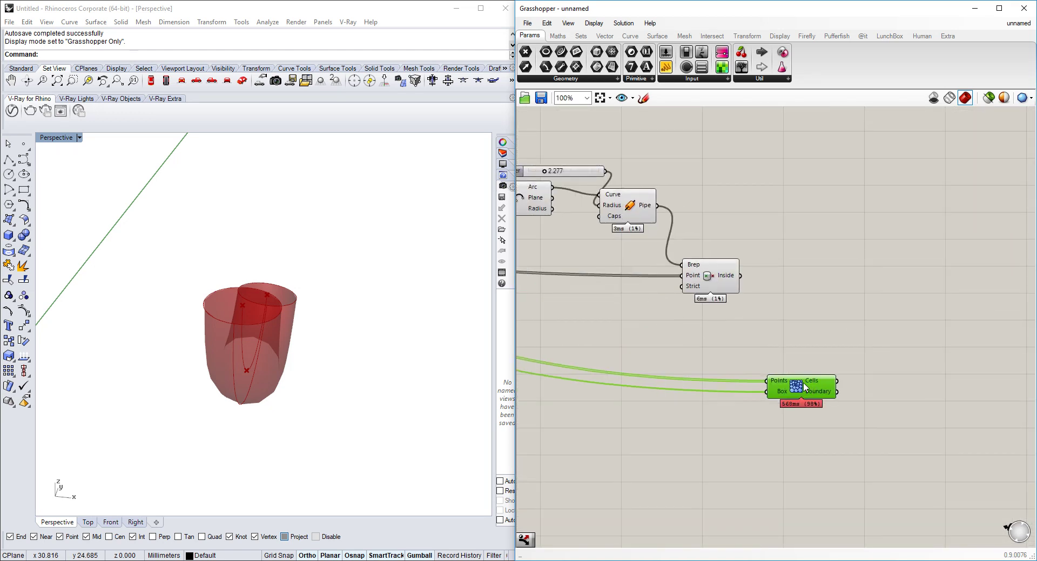
pyautogui.click(724, 287)
pyautogui.moveTo(694, 267); pyautogui.dragTo(763, 271)
pyautogui.moveTo(800, 282)
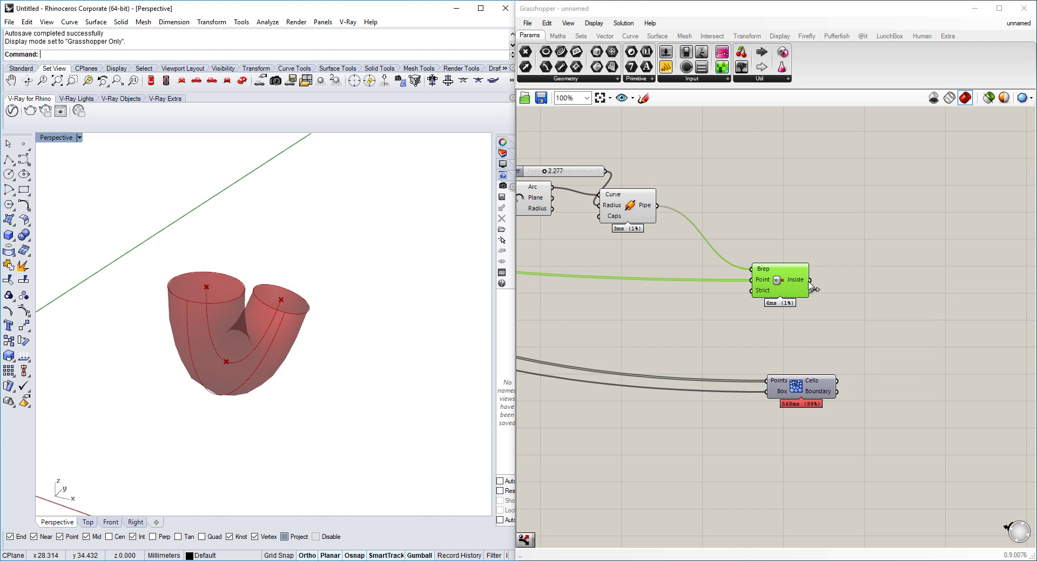
# Step: Add a Dispatch component with the Voronoi Cells as its list and the Point In Brep Inside output as its dispatch pattern
pyautogui.doubleClick(853, 292)
pyautogui.write('dis')
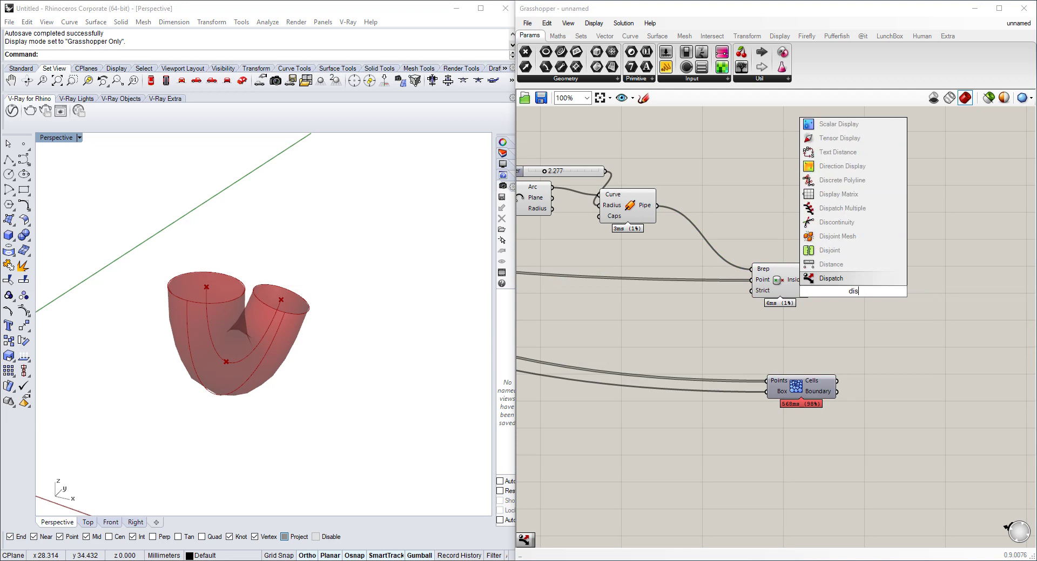
pyautogui.press('Return')
pyautogui.scroll(3, 880, 286)
pyautogui.click(883, 280)
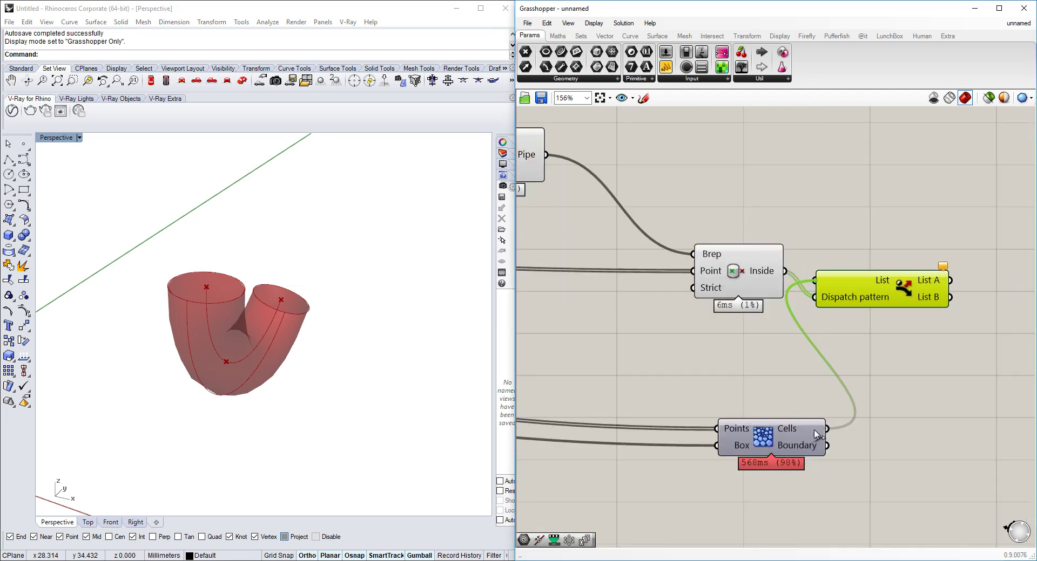
pyautogui.moveTo(817, 435); pyautogui.dragTo(818, 432)
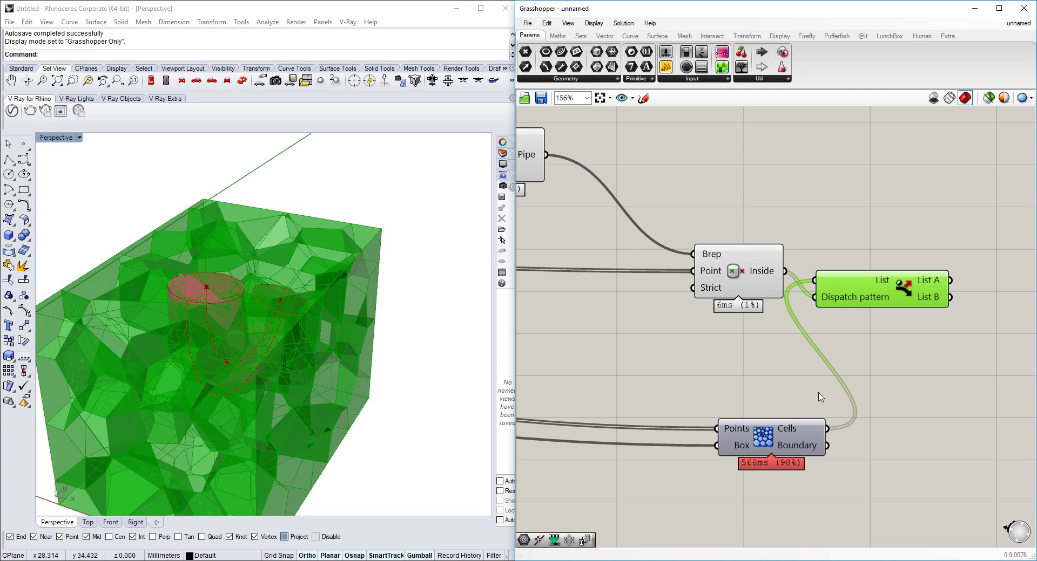
pyautogui.moveTo(874, 305); pyautogui.dragTo(858, 305, button='right')
pyautogui.click(723, 282)
pyautogui.rightClick(713, 266)
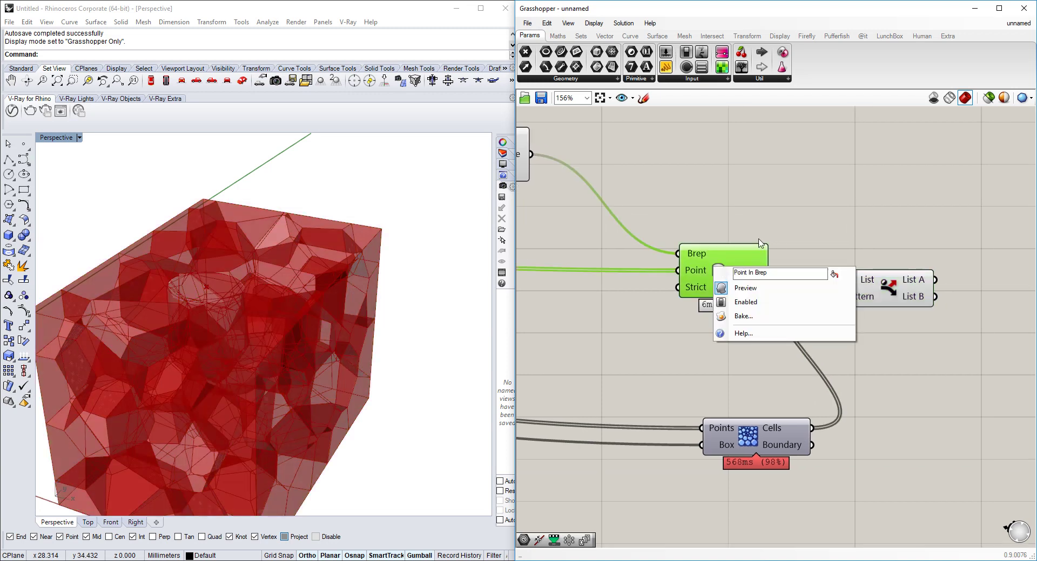
pyautogui.click(760, 242)
# Step: Add a Geometry parameter after Dispatch and feed it with the List A output
pyautogui.scroll(-3, 881, 253)
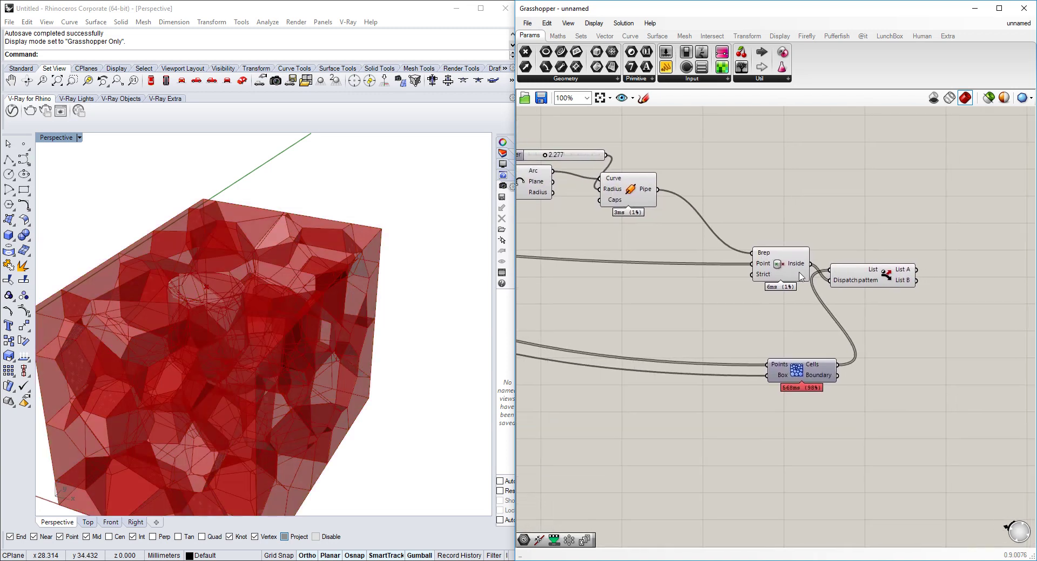
pyautogui.doubleClick(873, 268)
pyautogui.write('geo')
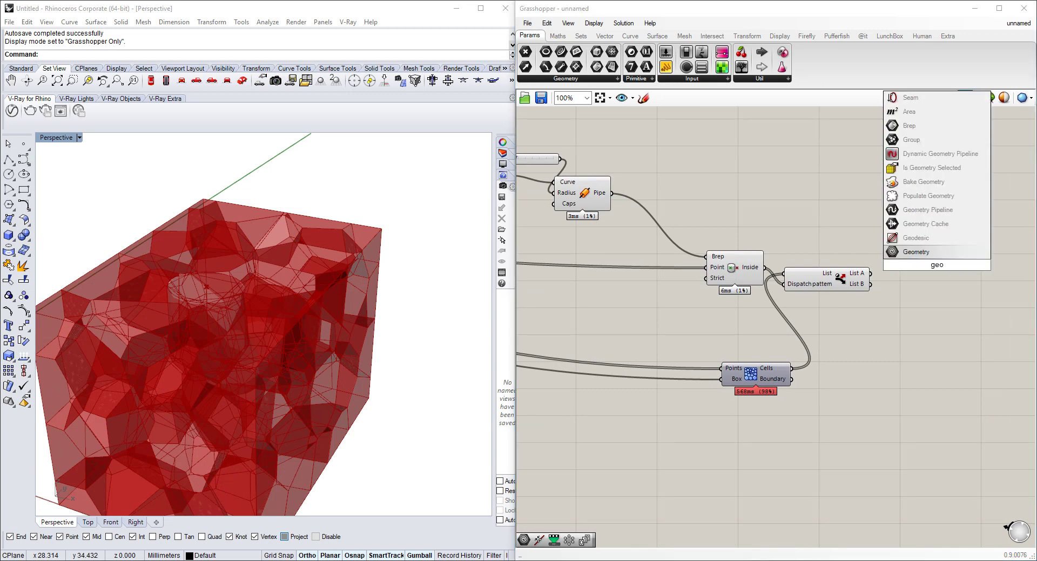
pyautogui.press('Return')
pyautogui.scroll(3, 868, 282)
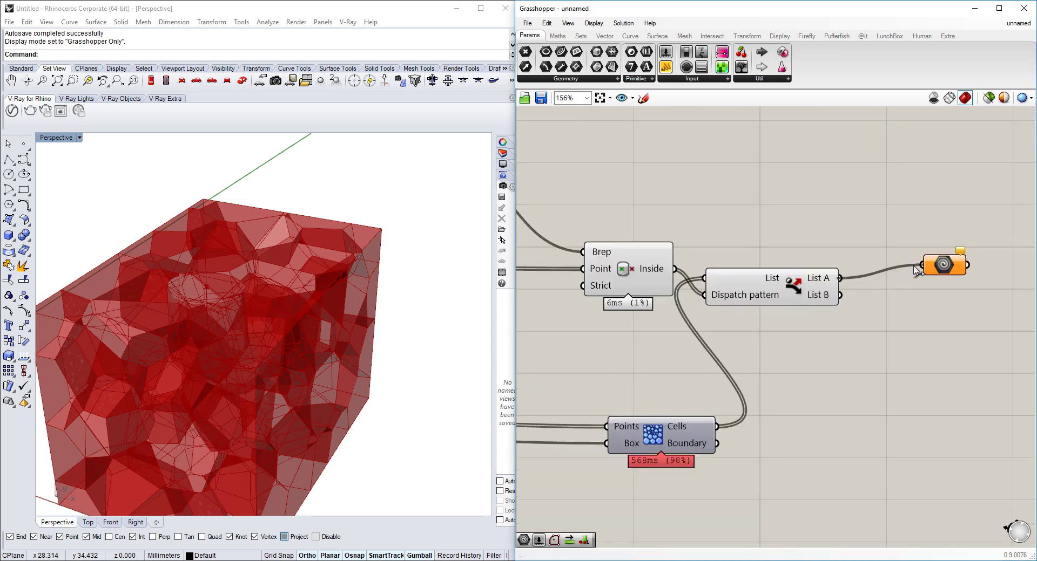
pyautogui.scroll(-4, 907, 270)
# Step: Turn off the preview of the arc, Pipe, Point In Brep, Voronoi and Dispatch components and inspect the List A cells
pyautogui.moveTo(949, 316); pyautogui.dragTo(664, 170)
pyautogui.middleClick(621, 212)
pyautogui.click(653, 179)
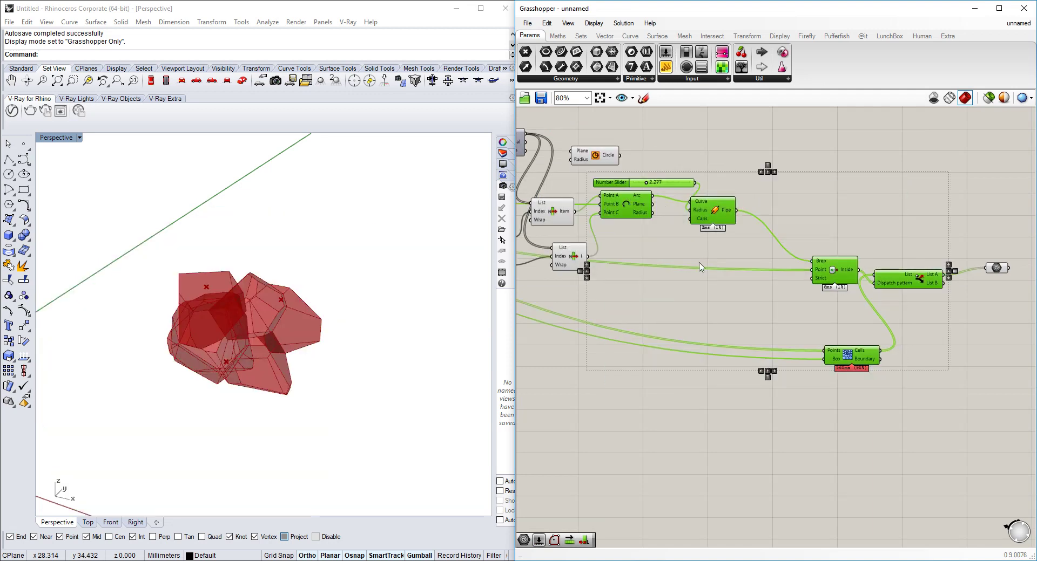
pyautogui.moveTo(922, 289); pyautogui.dragTo(850, 294, button='right')
pyautogui.click(953, 299)
pyautogui.moveTo(263, 307); pyautogui.dragTo(154, 293, button='right')
pyautogui.scroll(3, 910, 313)
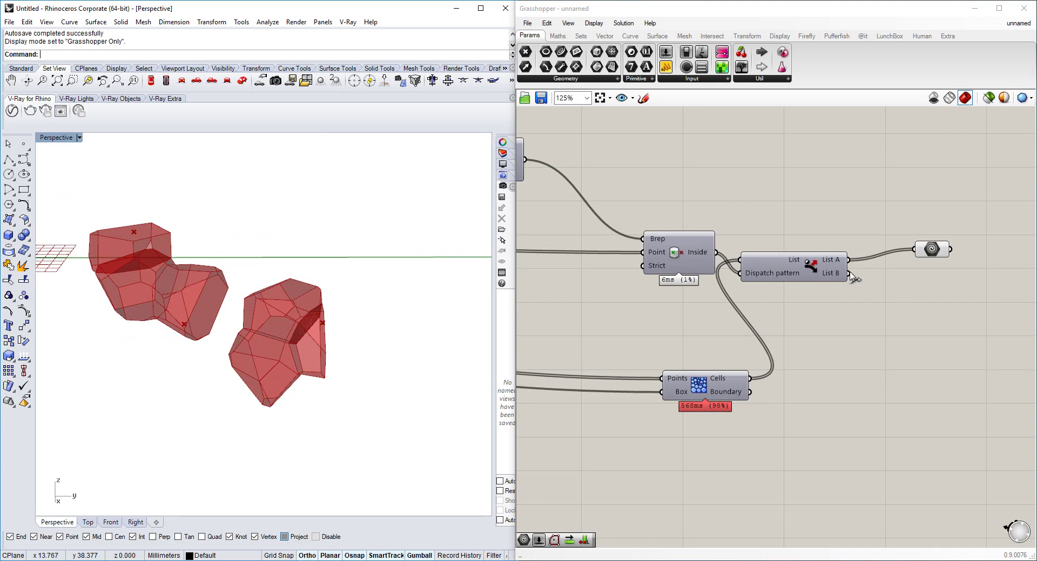
# Step: Feed the Geometry parameter with Dispatch's List B instead and inspect those cells from several angles
pyautogui.moveTo(850, 276); pyautogui.dragTo(913, 249)
pyautogui.moveTo(303, 319); pyautogui.dragTo(392, 376, button='right')
pyautogui.scroll(4, 281, 335)
pyautogui.moveTo(281, 335); pyautogui.dragTo(223, 298, button='right')
pyautogui.scroll(-4, 222, 298)
# Step: Set the pipe radius slider to 5.231 and look at the fractured box from another angle
pyautogui.moveTo(742, 332); pyautogui.dragTo(957, 403, button='right')
pyautogui.scroll(2, 791, 247)
pyautogui.moveTo(745, 252); pyautogui.dragTo(770, 246)
pyautogui.moveTo(308, 292); pyautogui.dragTo(371, 305, button='right')
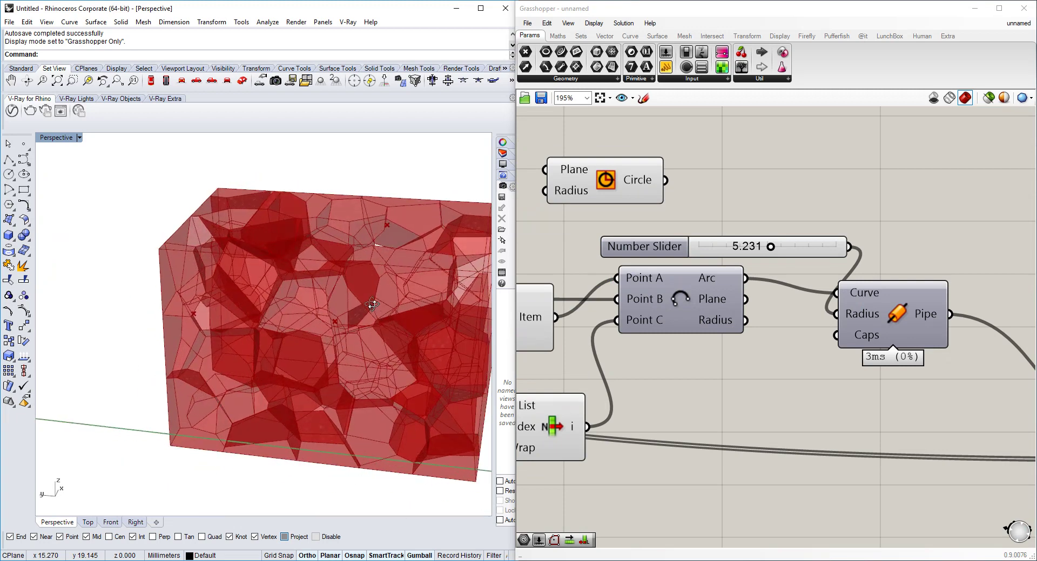
# Step: Turn off the preview of the surface evaluation component and both list item components
pyautogui.scroll(-2, 712, 307)
pyautogui.moveTo(712, 308); pyautogui.dragTo(845, 306, button='right')
pyautogui.moveTo(740, 119); pyautogui.dragTo(609, 410)
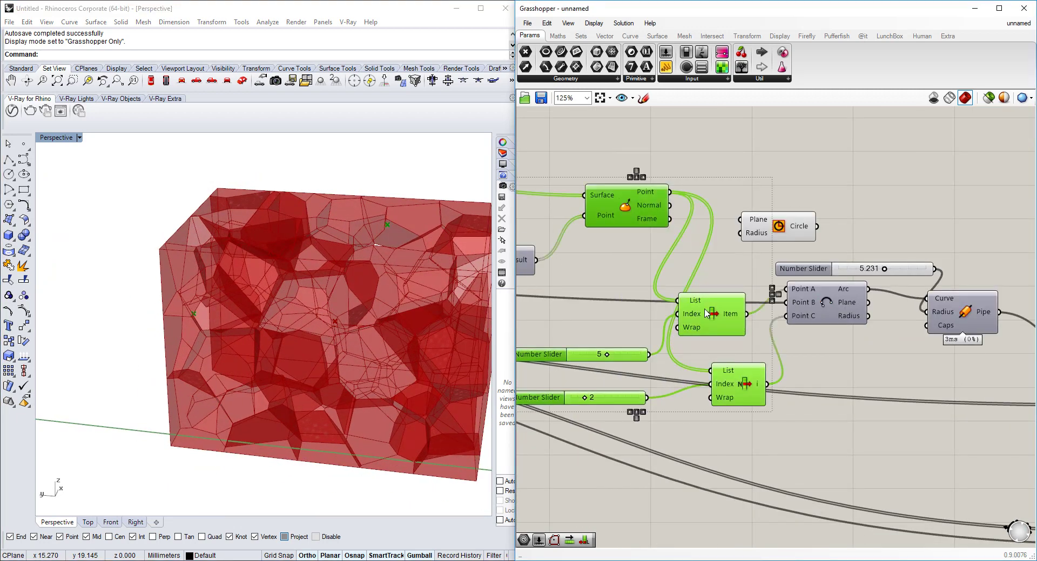
pyautogui.middleClick(704, 311)
pyautogui.click(733, 280)
pyautogui.scroll(-3, 732, 278)
pyautogui.moveTo(622, 284); pyautogui.dragTo(689, 303, button='right')
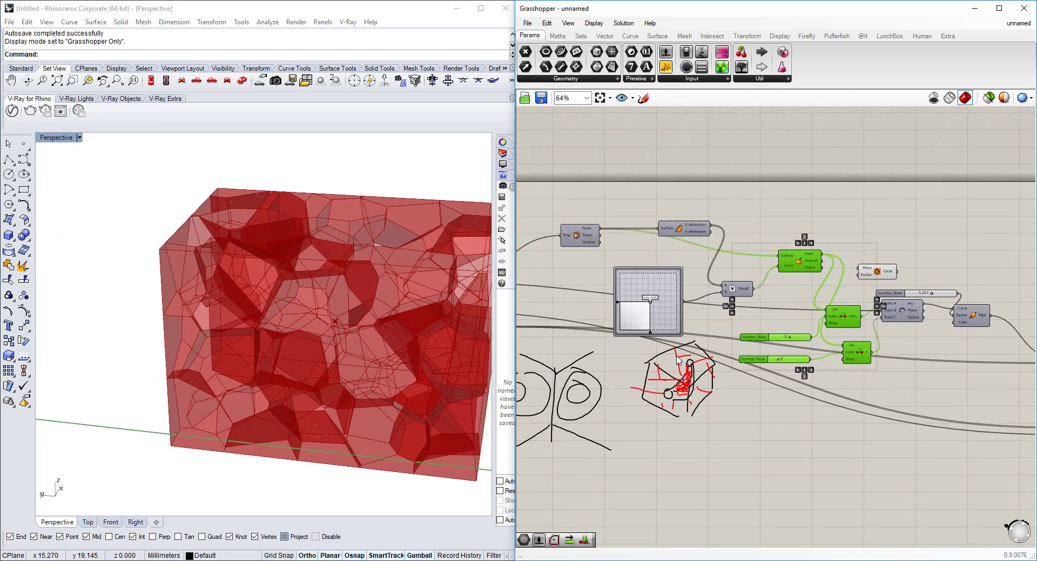
pyautogui.click(676, 356)
# Step: Move the 2D slider's point to about 0.79, 0.61, fine-tune it slightly, and view the changed fracture
pyautogui.scroll(4, 650, 308)
pyautogui.moveTo(652, 299); pyautogui.dragTo(684, 284)
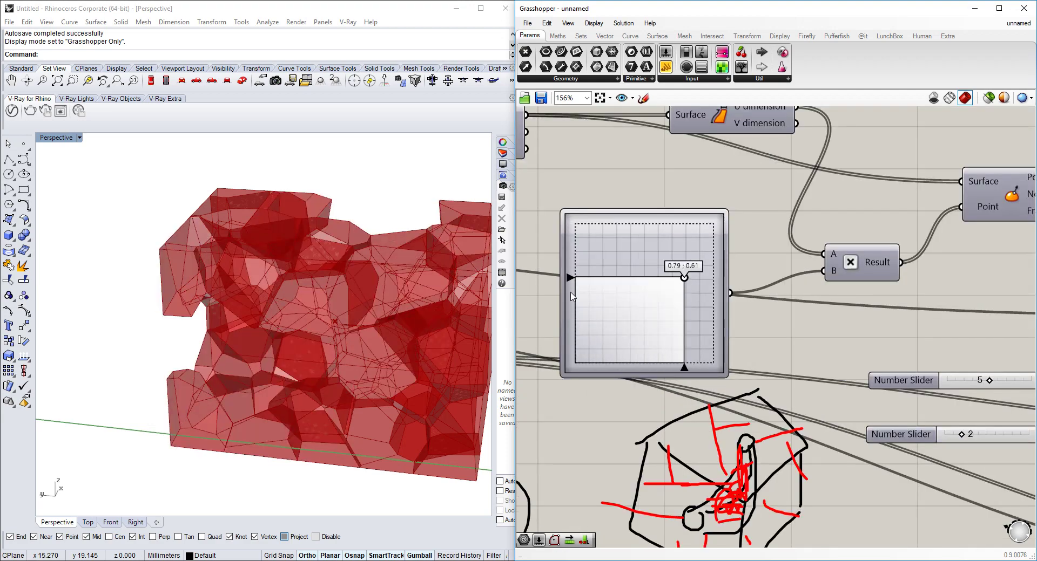
pyautogui.moveTo(354, 221); pyautogui.dragTo(311, 274, button='right')
pyautogui.moveTo(684, 283)
pyautogui.mouseDown()
pyautogui.moveTo(597, 273)
pyautogui.moveTo(636, 324)
pyautogui.moveTo(676, 265)
pyautogui.mouseUp()
# Step: Bake the Geometry parameter holding the List B cells into Rhino
pyautogui.scroll(-3, 739, 270)
pyautogui.moveTo(999, 319); pyautogui.dragTo(516, 264, button='right')
pyautogui.click(895, 309)
pyautogui.middleClick(894, 310)
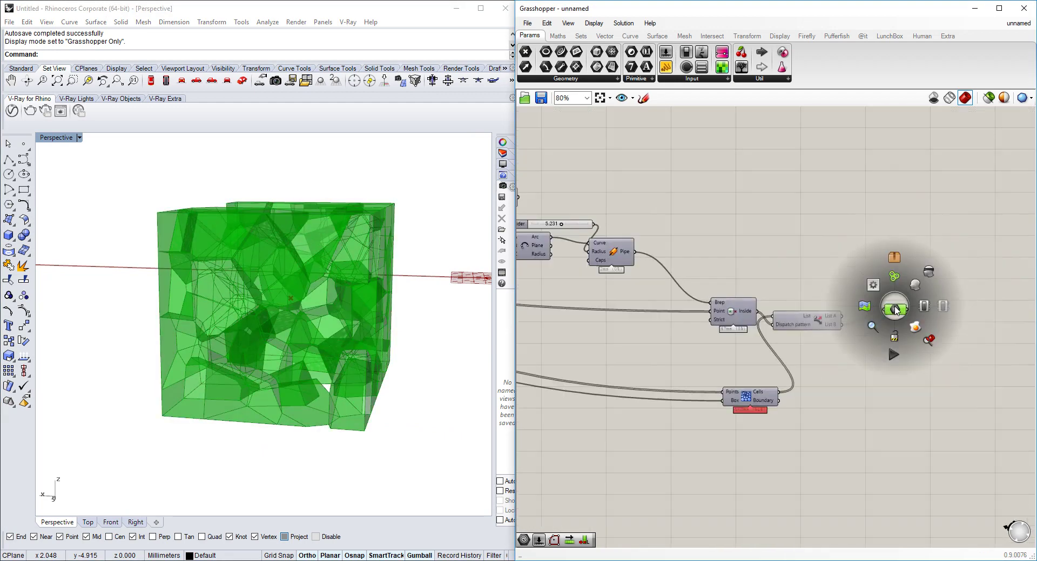
pyautogui.click(912, 328)
# Step: Select all the baked cells in Rhino, move them along the X axis away from the preview, and deselect them
pyautogui.moveTo(221, 311); pyautogui.dragTo(228, 318, button='right')
pyautogui.scroll(-5, 228, 317)
pyautogui.moveTo(152, 214); pyautogui.dragTo(335, 391)
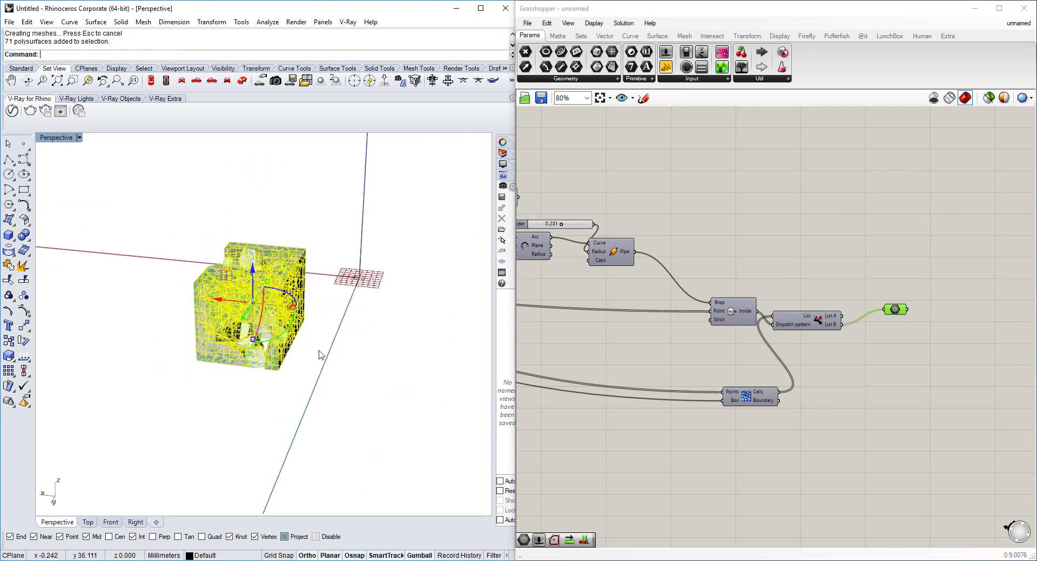
pyautogui.moveTo(215, 300); pyautogui.dragTo(63, 285)
pyautogui.press('Escape')
# Step: Set the pipe radius slider to 9.051
pyautogui.moveTo(740, 336); pyautogui.dragTo(832, 359, button='right')
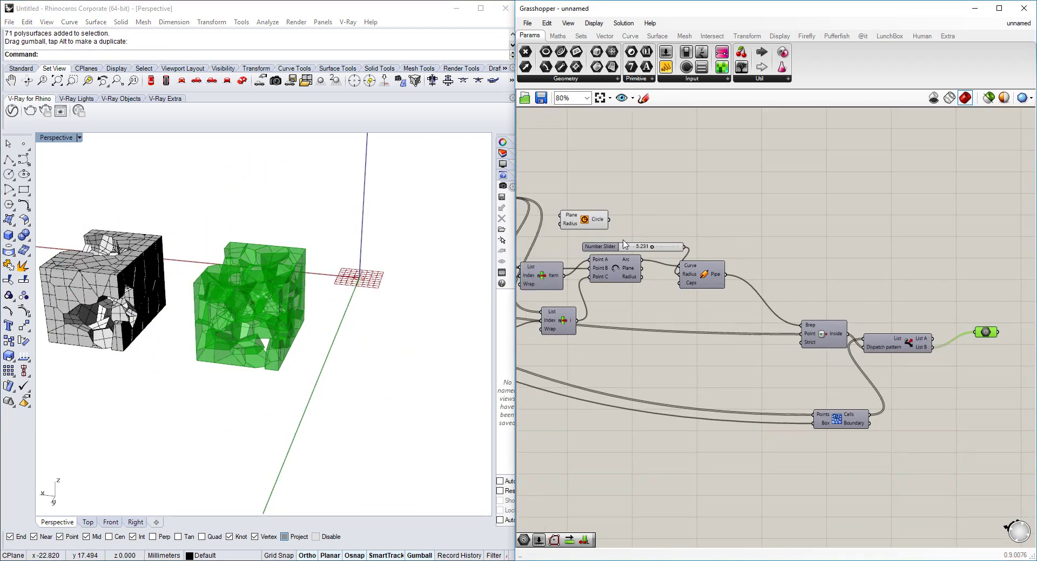
pyautogui.scroll(4, 625, 241)
pyautogui.moveTo(694, 259); pyautogui.dragTo(746, 260)
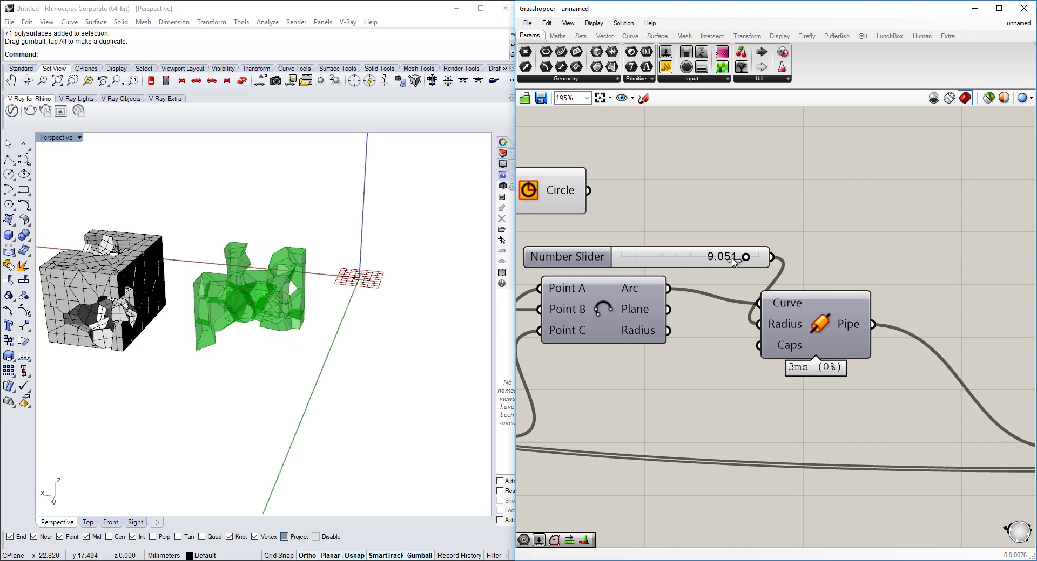
# Step: Set the first list item's index slider to 3 so the arc uses a different box face
pyautogui.moveTo(600, 310); pyautogui.dragTo(799, 364, button='right')
pyautogui.scroll(-2, 799, 365)
pyautogui.moveTo(586, 293); pyautogui.dragTo(699, 260, button='right')
pyautogui.scroll(3, 784, 411)
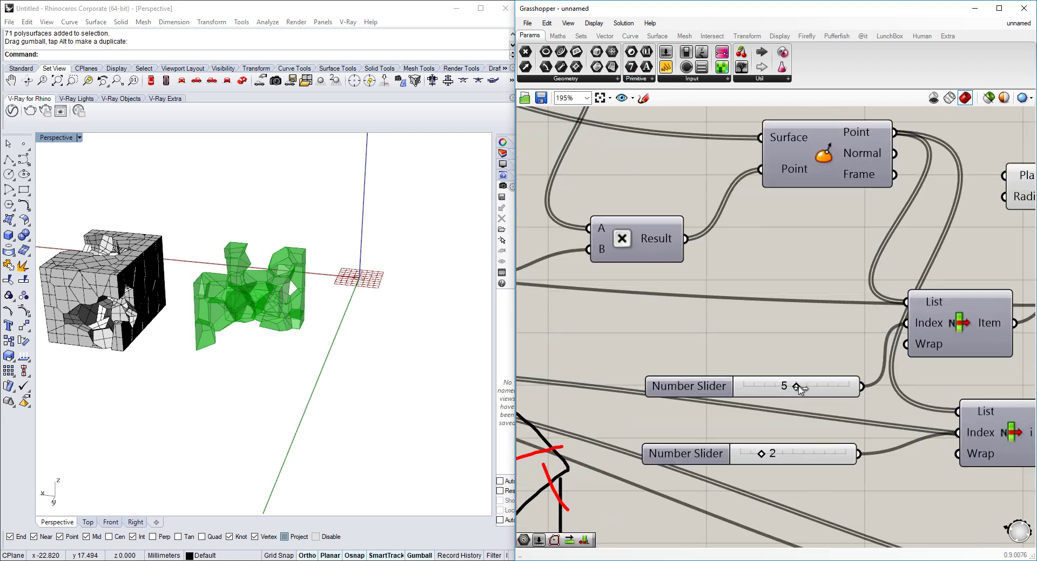
pyautogui.moveTo(798, 388); pyautogui.dragTo(776, 388)
# Step: Bake the new fracture variation from the Geometry parameter into Rhino
pyautogui.scroll(-5, 645, 285)
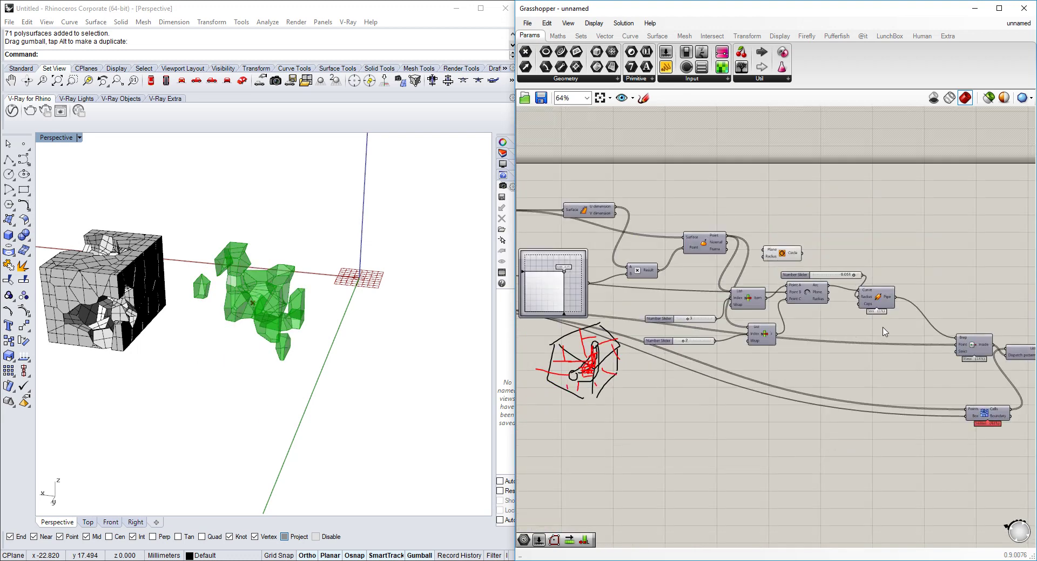
pyautogui.moveTo(883, 332); pyautogui.dragTo(695, 295, button='right')
pyautogui.scroll(3, 939, 306)
pyautogui.middleClick(899, 309)
pyautogui.click(918, 327)
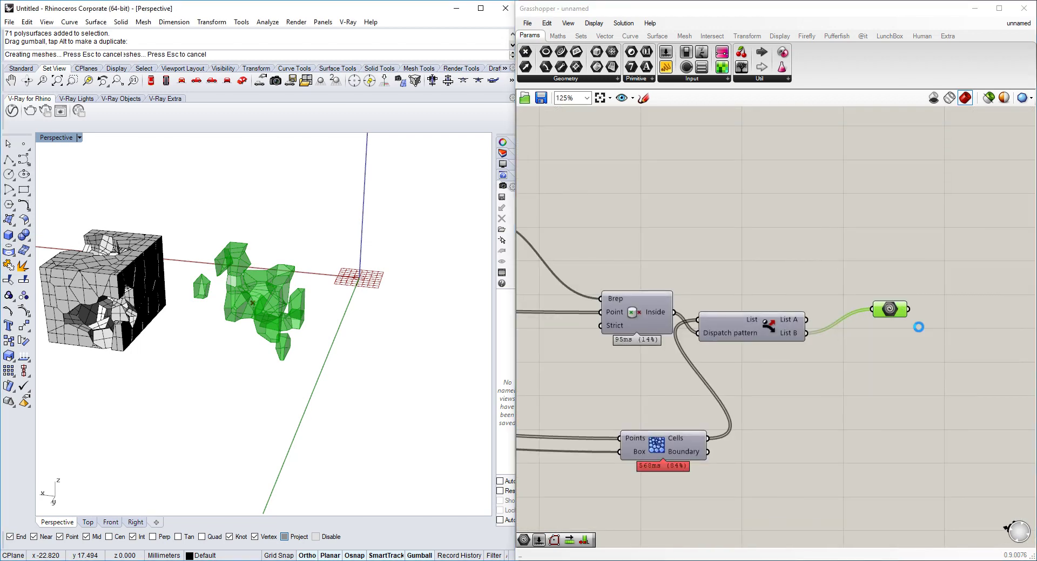
# Step: Move the newly baked cells along the X axis to the far side of the first baked box and deselect them
pyautogui.moveTo(208, 350); pyautogui.dragTo(202, 356)
pyautogui.moveTo(227, 354); pyautogui.dragTo(232, 308, button='right')
pyautogui.scroll(-6, 232, 309)
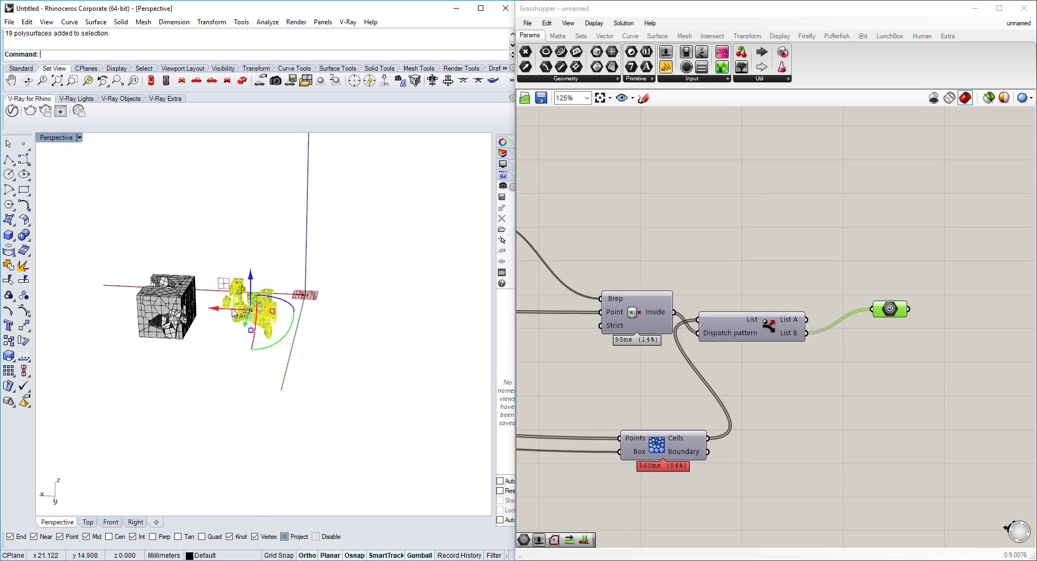
pyautogui.moveTo(219, 309); pyautogui.dragTo(54, 302)
pyautogui.click(129, 332)
# Step: Delete the unused Circle component above the pipe radius slider
pyautogui.moveTo(804, 363); pyautogui.dragTo(872, 350, button='right')
pyautogui.scroll(-2, 872, 350)
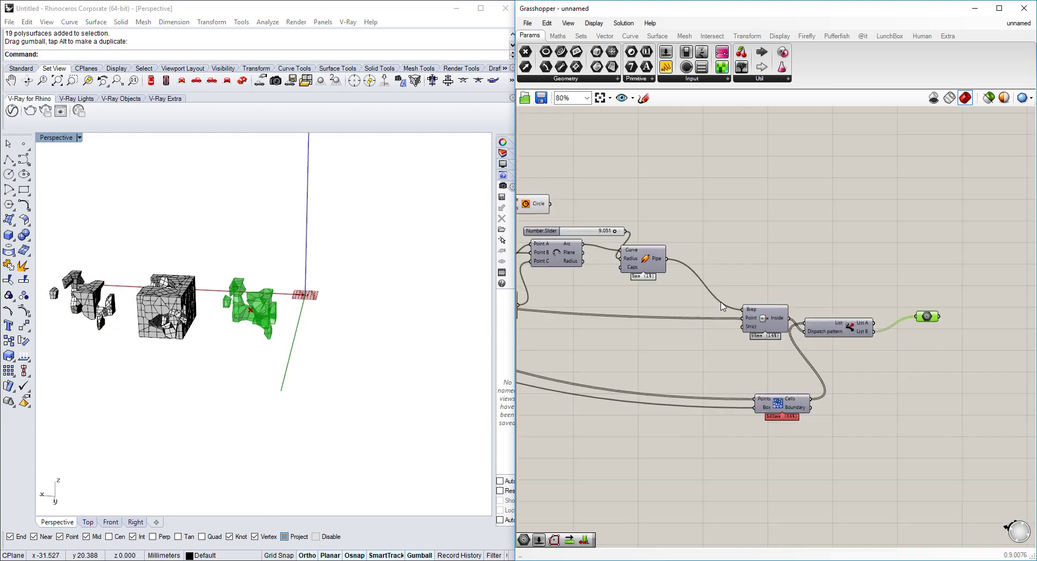
pyautogui.moveTo(722, 303); pyautogui.dragTo(963, 354, button='right')
pyautogui.scroll(3, 747, 273)
pyautogui.moveTo(747, 274)
pyautogui.mouseDown(button='right')
pyautogui.moveTo(724, 277)
pyautogui.moveTo(757, 268)
pyautogui.mouseUp(button='right')
pyautogui.click(765, 236)
pyautogui.press('Delete')
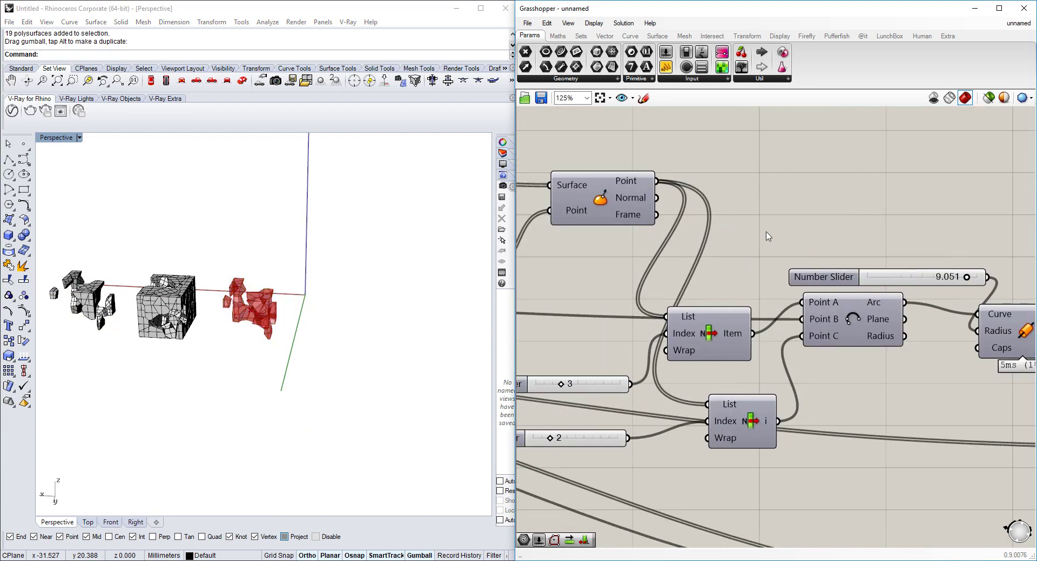
# Step: Lower the first list item's index slider to try another face point for the arc
pyautogui.scroll(-3, 766, 236)
pyautogui.moveTo(661, 297); pyautogui.dragTo(803, 336, button='right')
pyautogui.scroll(4, 803, 340)
pyautogui.moveTo(804, 361); pyautogui.dragTo(777, 362)
# Step: Reduce the pipe radius with its slider so fewer cells are removed from the box
pyautogui.scroll(-2, 855, 312)
pyautogui.moveTo(756, 244); pyautogui.dragTo(652, 269, button='right')
pyautogui.scroll(-2, 855, 312)
pyautogui.moveTo(1023, 328); pyautogui.dragTo(754, 278, button='right')
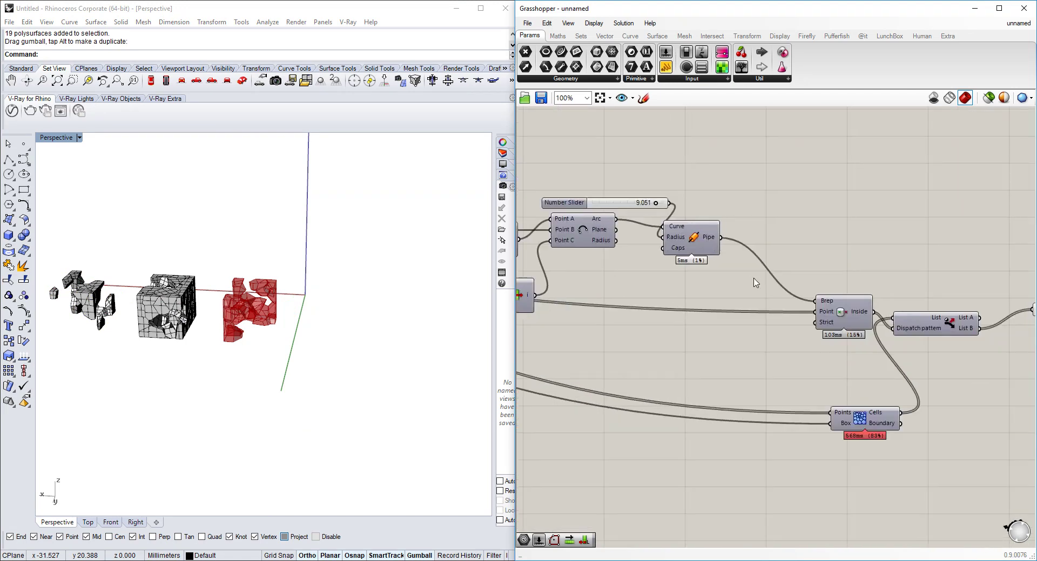
pyautogui.scroll(5, 598, 168)
pyautogui.moveTo(775, 281); pyautogui.dragTo(712, 280)
# Step: Add a number slider with the value 11 beside the Population component's inputs
pyautogui.scroll(-5, 694, 292)
pyautogui.scroll(4, 813, 333)
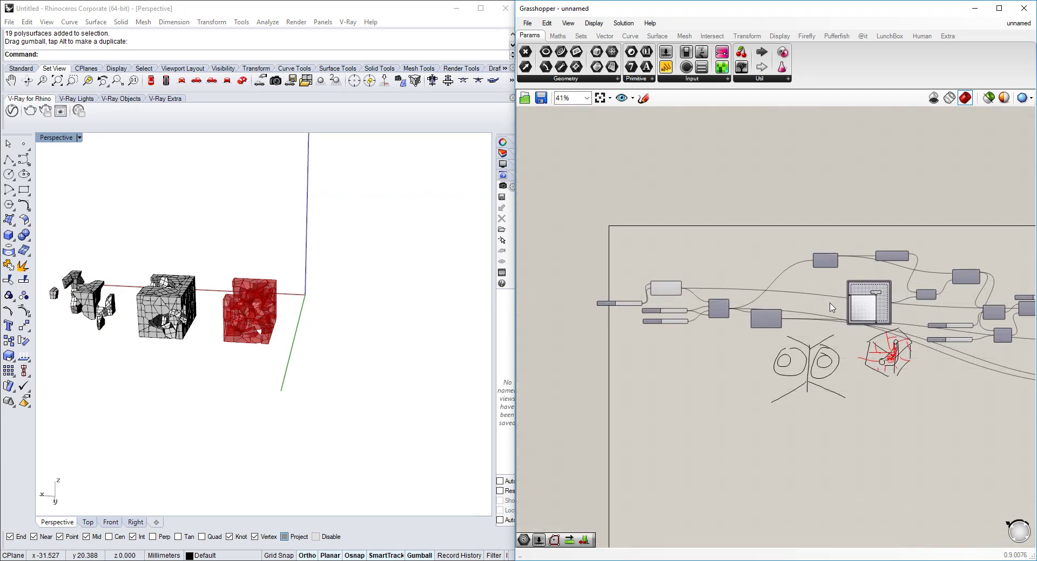
pyautogui.moveTo(860, 335); pyautogui.dragTo(840, 329, button='right')
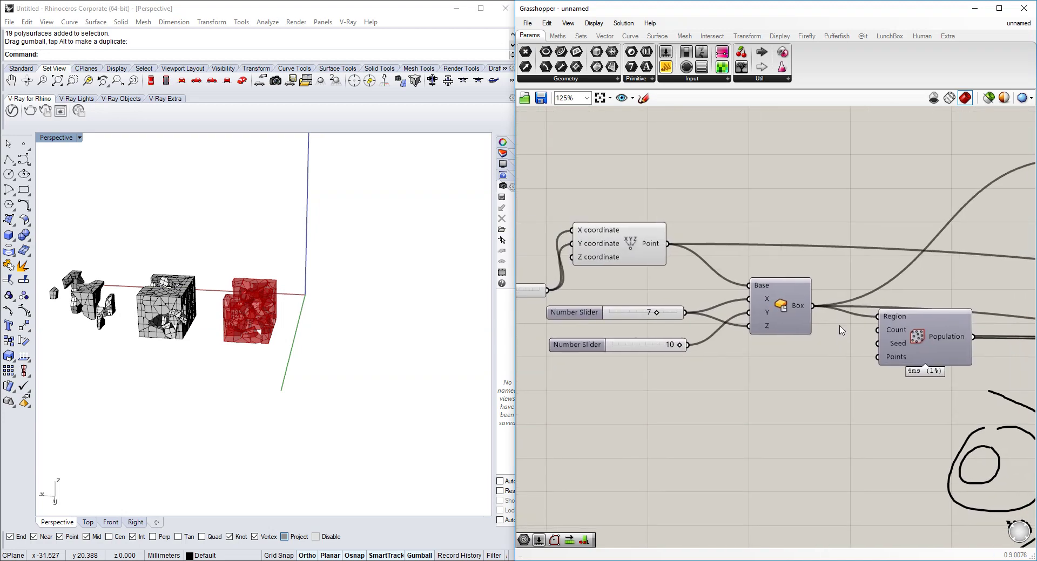
pyautogui.doubleClick(840, 361)
pyautogui.write('11')
pyautogui.press('Return')
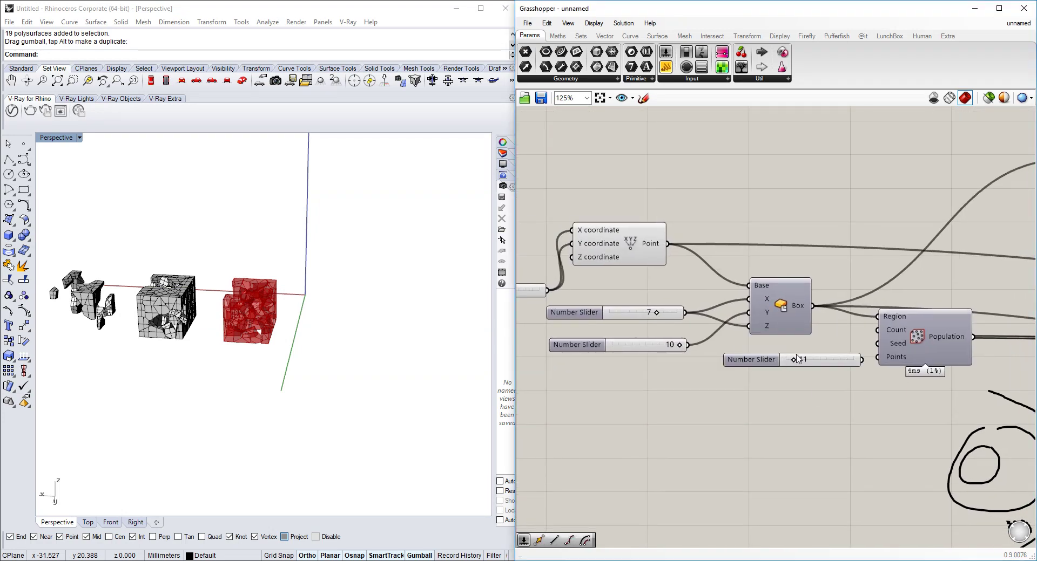
# Step: Add a number slider with the value 200 and connect it to the Population component's Count input
pyautogui.doubleClick(742, 396)
pyautogui.write('200')
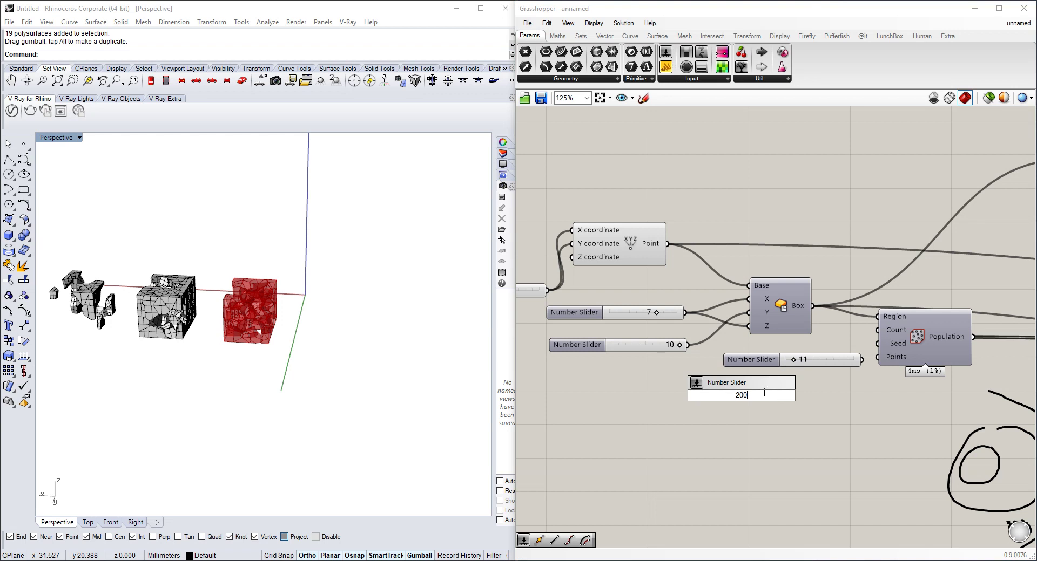
pyautogui.press('Return')
pyautogui.moveTo(810, 396); pyautogui.dragTo(877, 330)
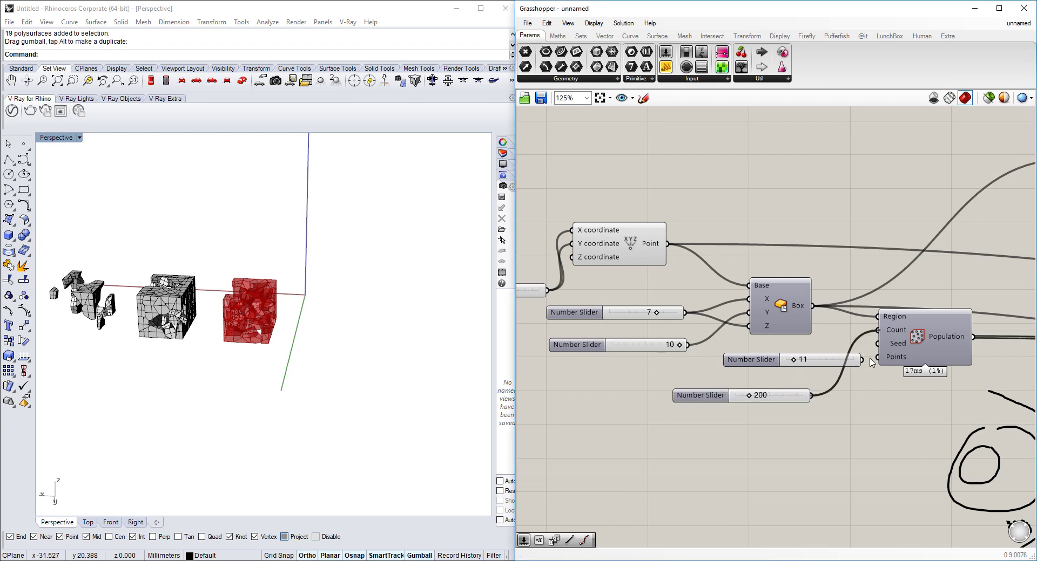
pyautogui.scroll(-1, 870, 363)
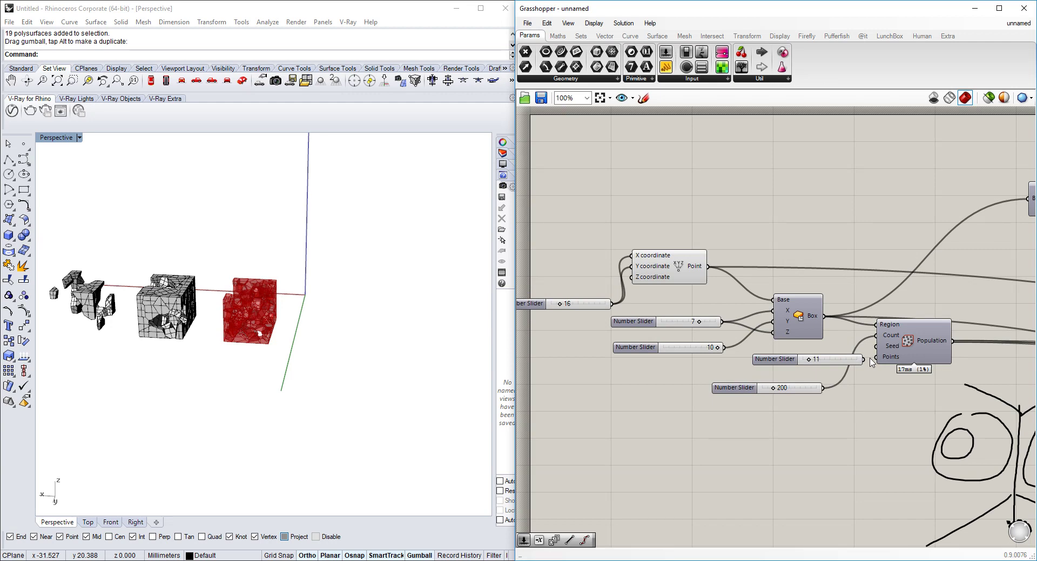
# Step: Bake the Geometry parameter fed by the Dispatch component's List B output
pyautogui.scroll(-3, 869, 359)
pyautogui.moveTo(918, 358); pyautogui.dragTo(717, 356, button='right')
pyautogui.moveTo(961, 378); pyautogui.dragTo(701, 315, button='right')
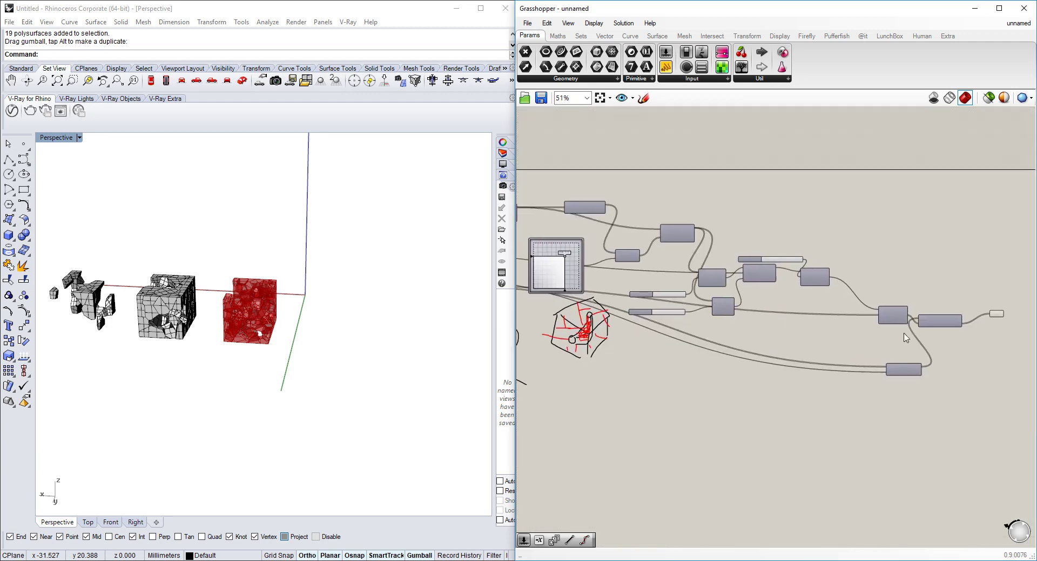
pyautogui.scroll(4, 795, 332)
pyautogui.moveTo(905, 335); pyautogui.dragTo(748, 363, button='right')
pyautogui.click(858, 303)
pyautogui.middleClick(858, 302)
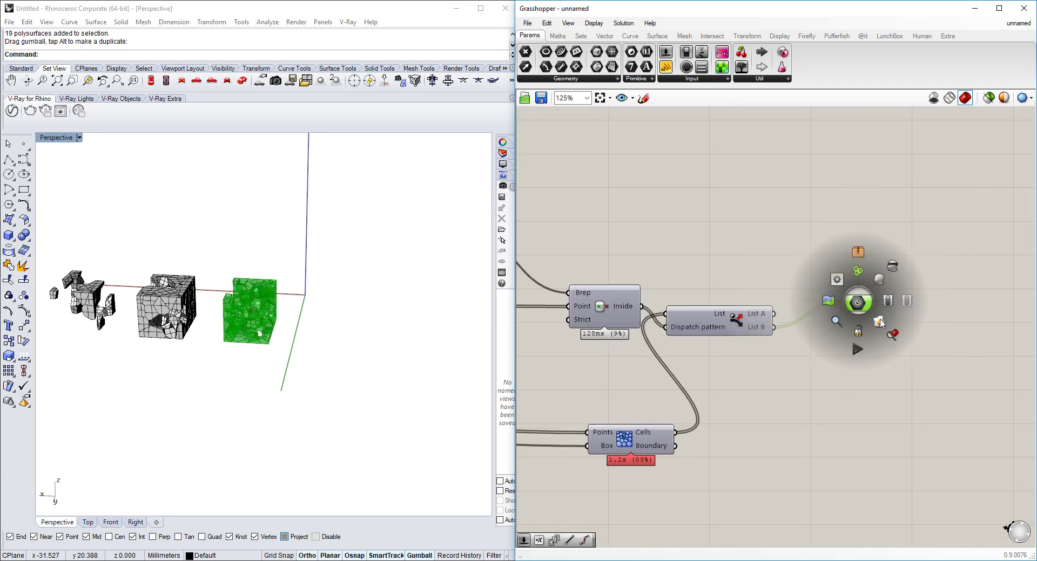
pyautogui.click(879, 322)
# Step: Select the newly baked box cells and move them along the X axis beyond the earlier baked variations
pyautogui.moveTo(371, 260); pyautogui.dragTo(216, 380)
pyautogui.moveTo(215, 380); pyautogui.dragTo(226, 343, button='right')
pyautogui.moveTo(214, 324); pyautogui.dragTo(86, 339)
pyautogui.scroll(-8, 149, 338)
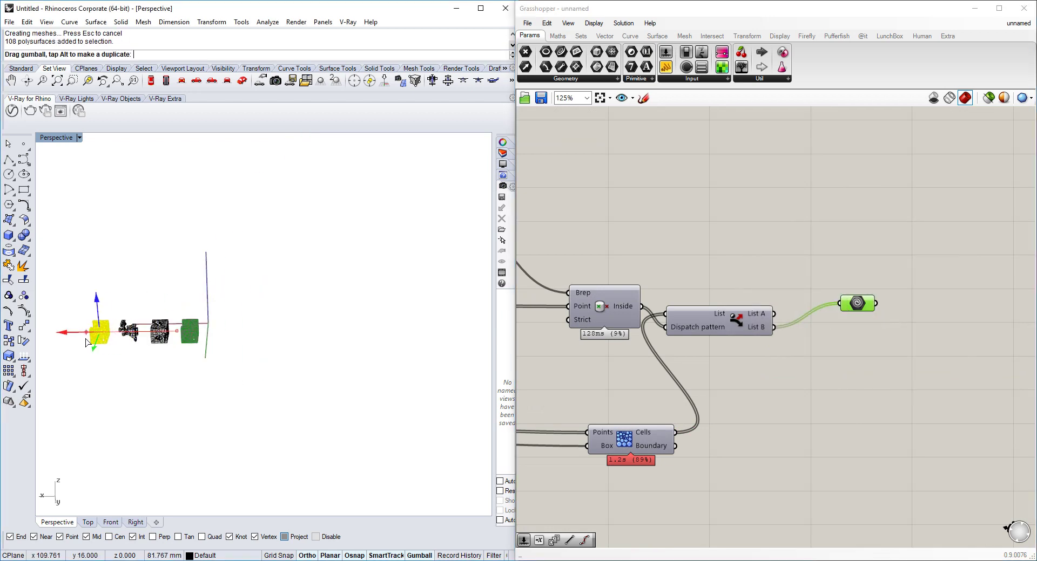
pyautogui.press('Escape')
pyautogui.scroll(8, 86, 341)
pyautogui.scroll(-3, 763, 323)
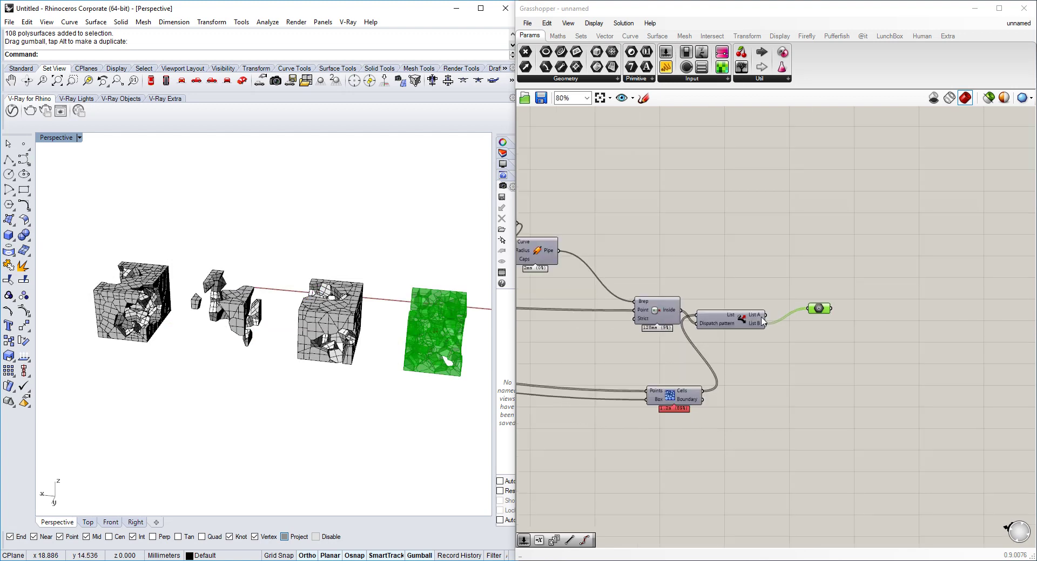
# Step: Set the first list item's index slider to 5 and the second list item's index slider to 3
pyautogui.moveTo(762, 321); pyautogui.dragTo(1023, 358, button='right')
pyautogui.moveTo(634, 310); pyautogui.dragTo(822, 352, button='right')
pyautogui.scroll(4, 821, 352)
pyautogui.doubleClick(653, 365)
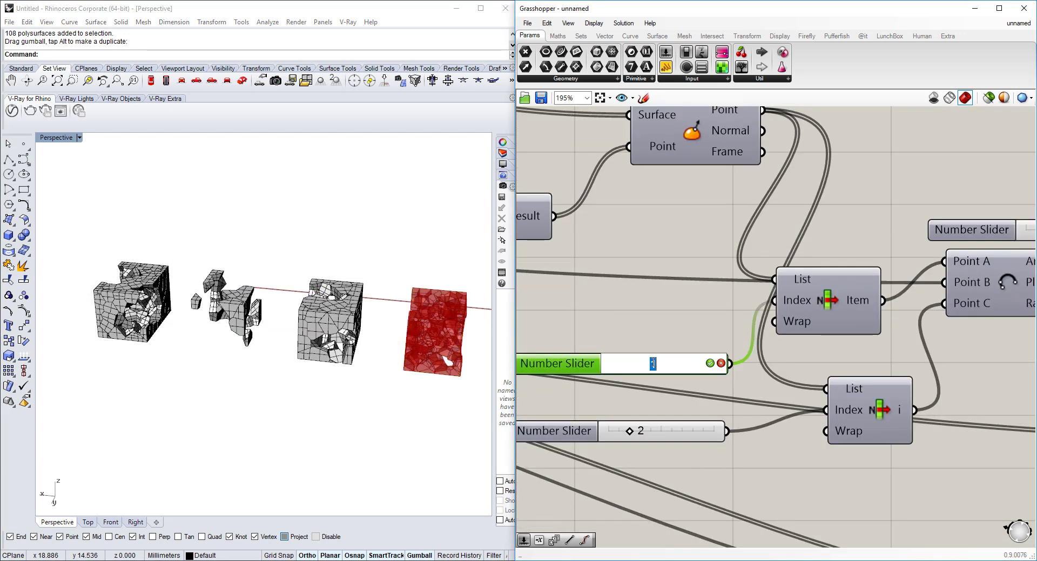
pyautogui.write('6')
pyautogui.click(710, 363)
pyautogui.doubleClick(681, 431)
pyautogui.write('3')
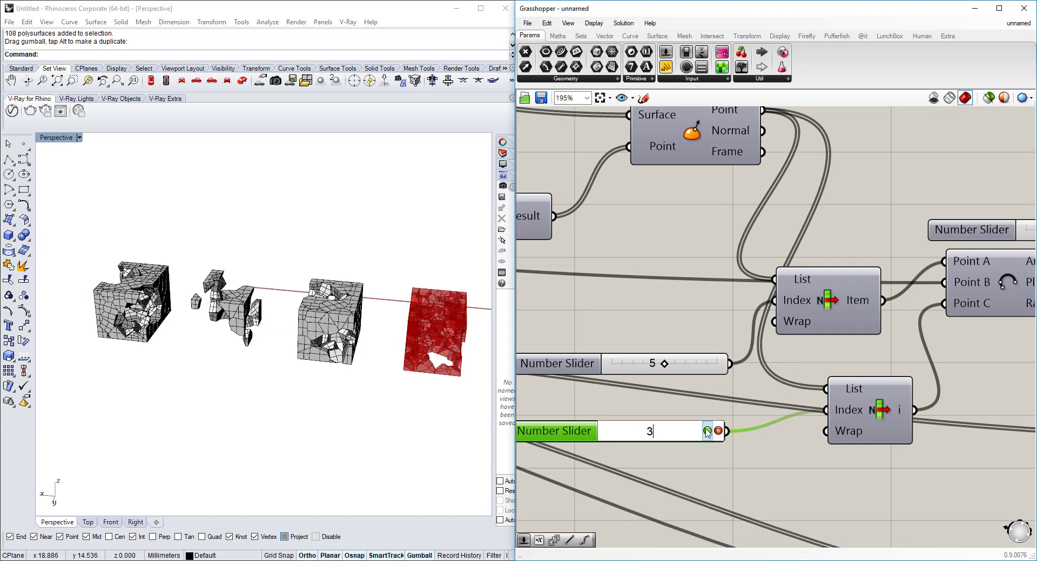
pyautogui.click(706, 431)
# Step: Set the Population component's Count slider to 300
pyautogui.scroll(-10, 816, 352)
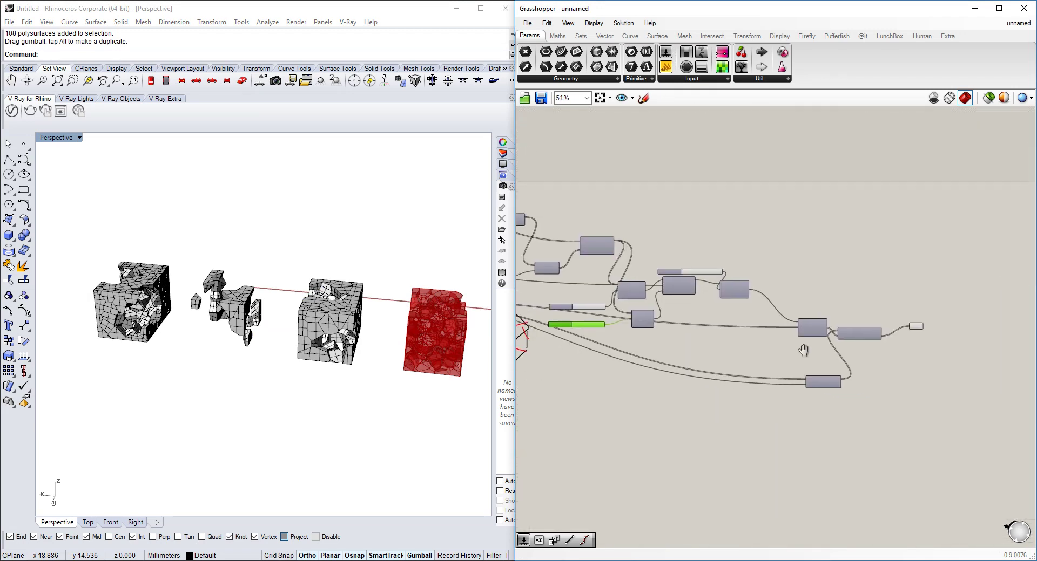
pyautogui.scroll(10, 737, 329)
pyautogui.doubleClick(592, 390)
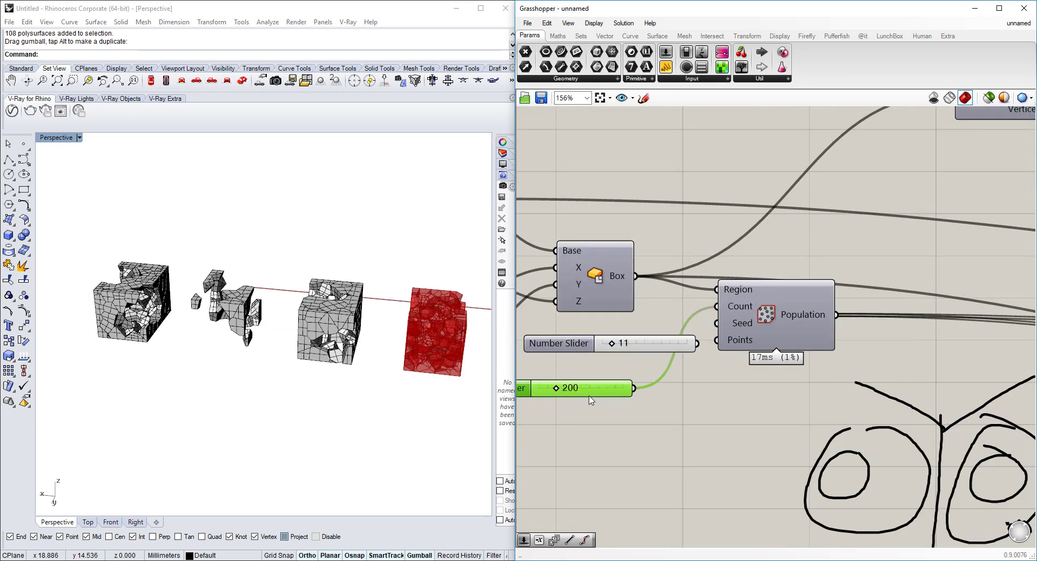
pyautogui.write('300')
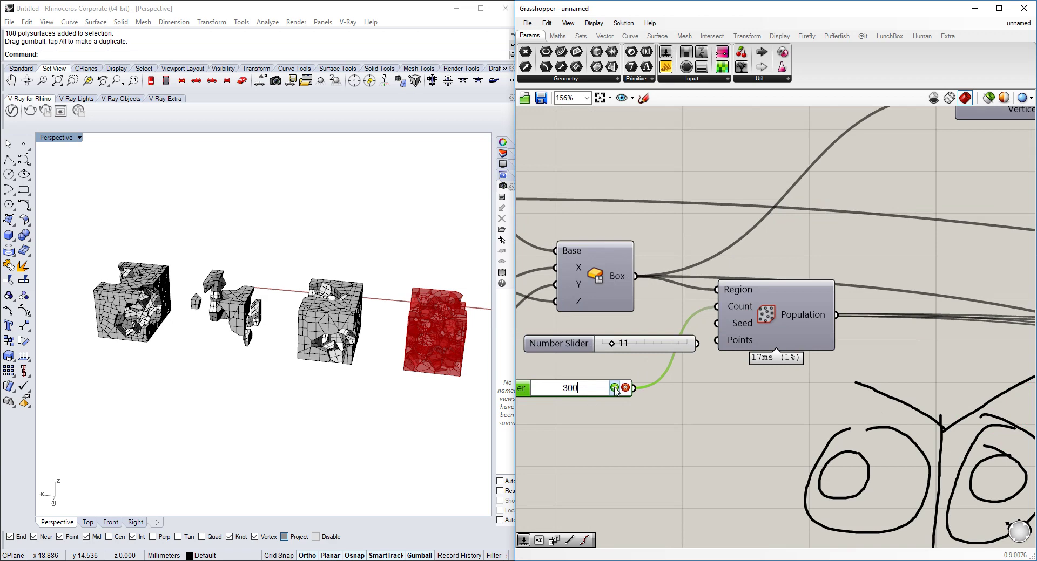
pyautogui.click(675, 388)
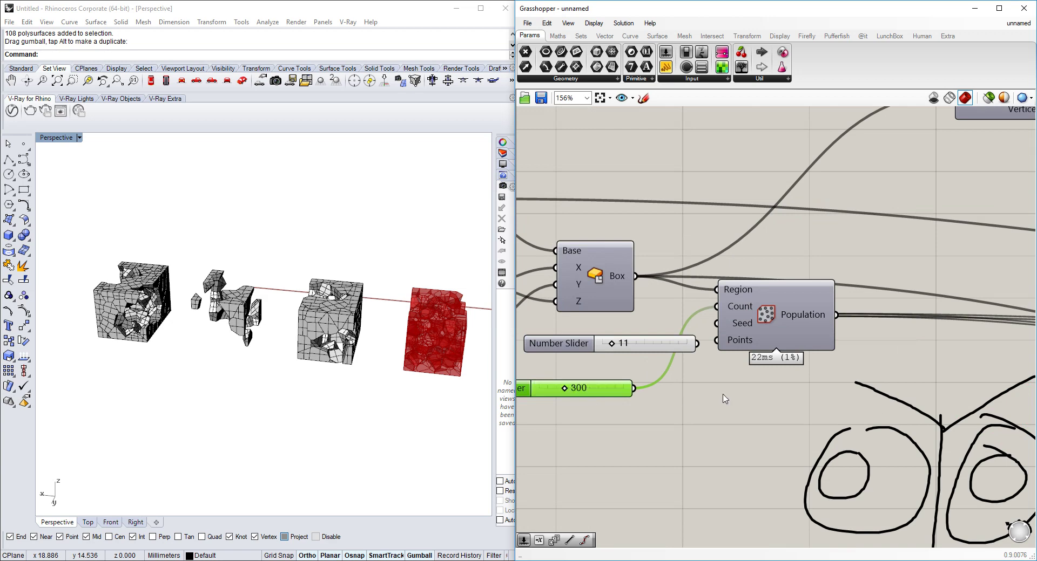
# Step: Bake the remaining cells of the 300-point variation from the Geometry parameter after Dispatch
pyautogui.scroll(-2, 742, 363)
pyautogui.moveTo(756, 381); pyautogui.dragTo(694, 368, button='right')
pyautogui.scroll(-4, 845, 376)
pyautogui.moveTo(846, 376); pyautogui.dragTo(518, 284, button='right')
pyautogui.scroll(4, 927, 281)
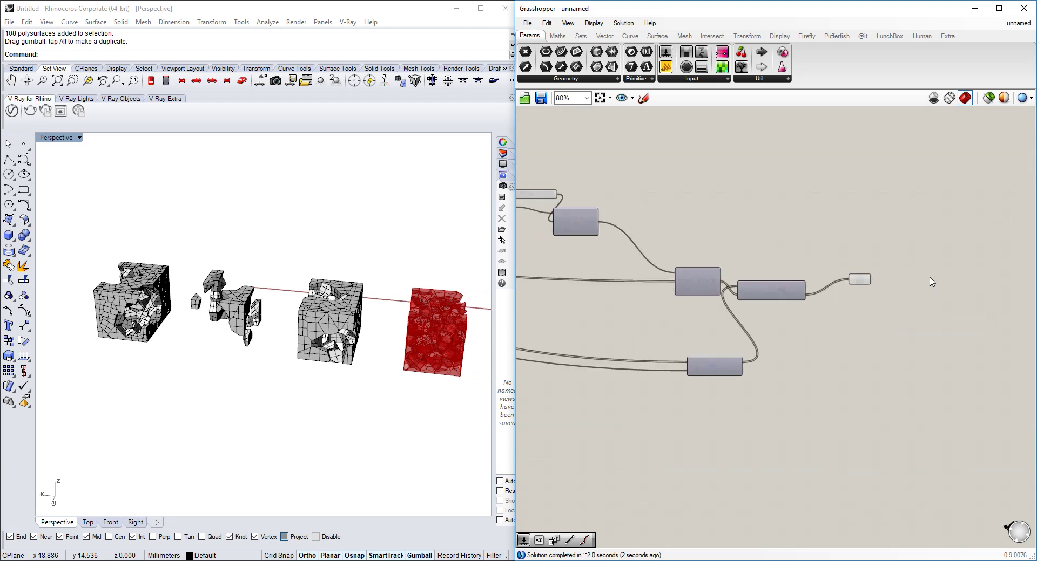
pyautogui.click(839, 278)
pyautogui.middleClick(842, 279)
pyautogui.click(869, 302)
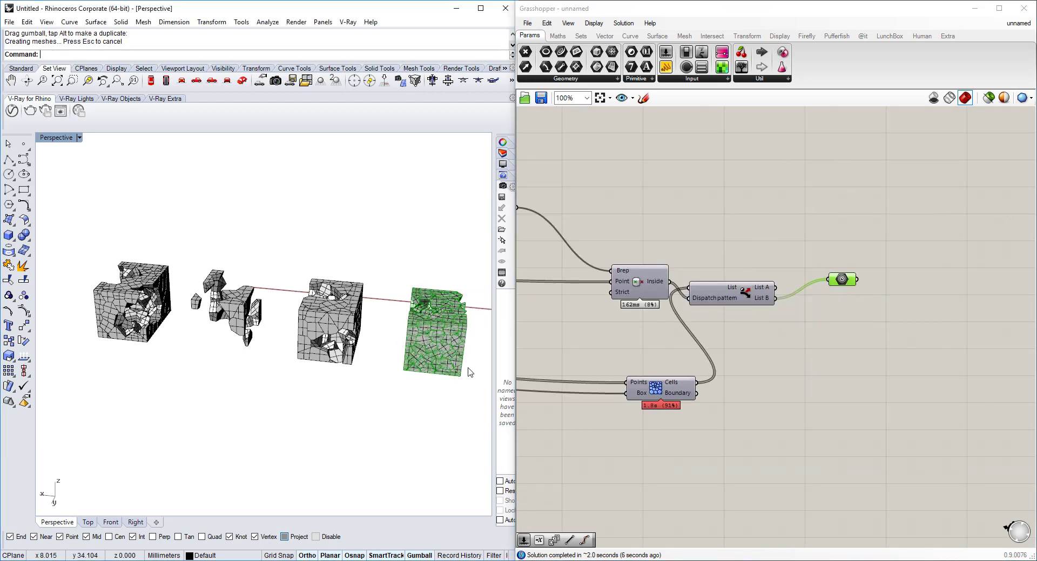
# Step: Select the 300-point baked cells and move them along the X axis to the far end of the row
pyautogui.moveTo(484, 294); pyautogui.dragTo(401, 405)
pyautogui.scroll(-8, 400, 384)
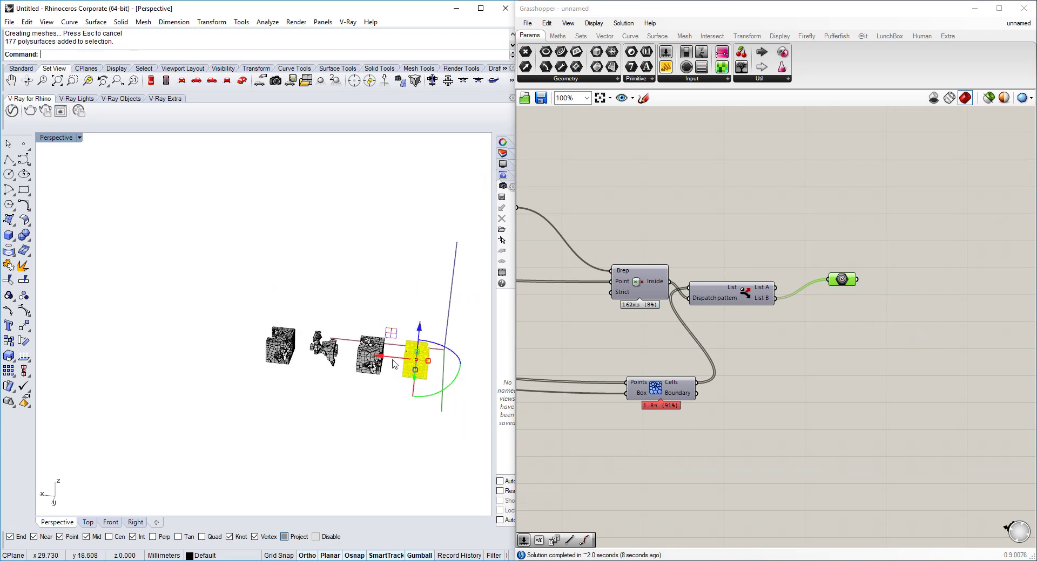
pyautogui.moveTo(392, 359); pyautogui.dragTo(218, 344)
pyautogui.click(279, 370)
pyautogui.scroll(10, 367, 369)
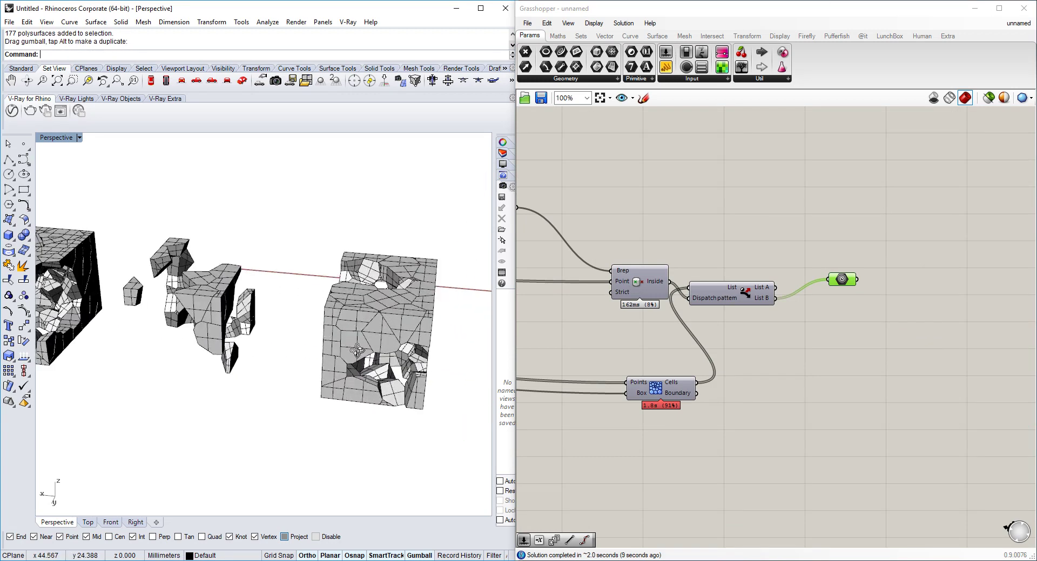
pyautogui.moveTo(367, 369); pyautogui.dragTo(328, 347, button='right')
# Step: Open the V-Ray render settings and enable Ambient Occlusion under Global Illumination with a radius of about 2.95
pyautogui.click(13, 112)
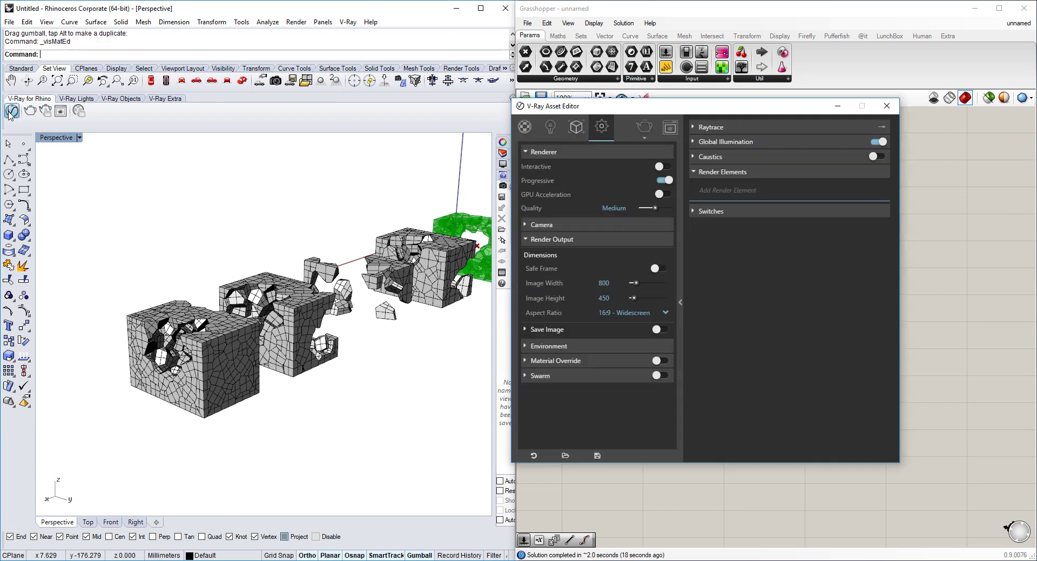
pyautogui.scroll(2, 386, 300)
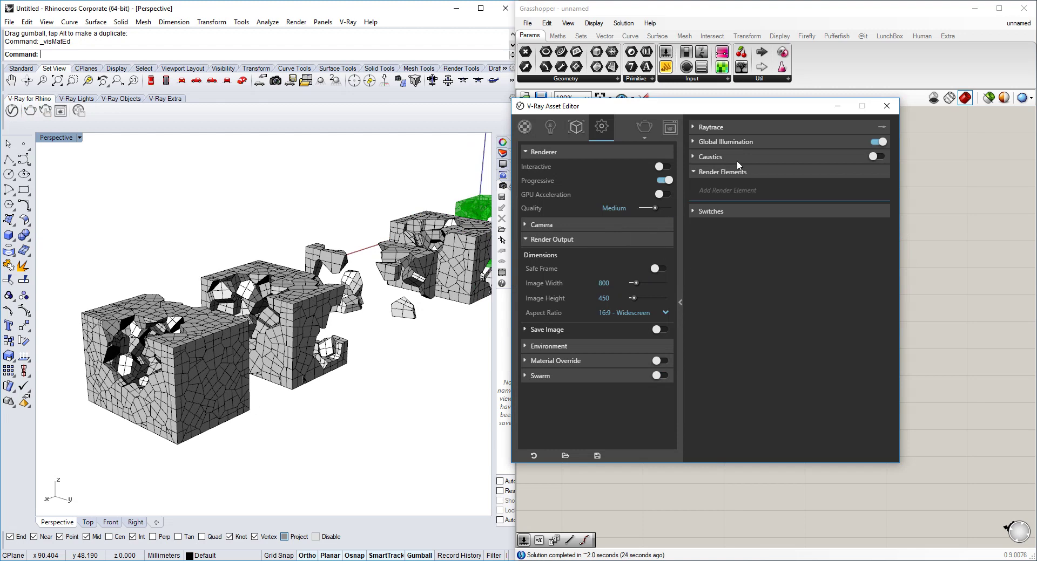
pyautogui.click(732, 141)
pyautogui.click(729, 267)
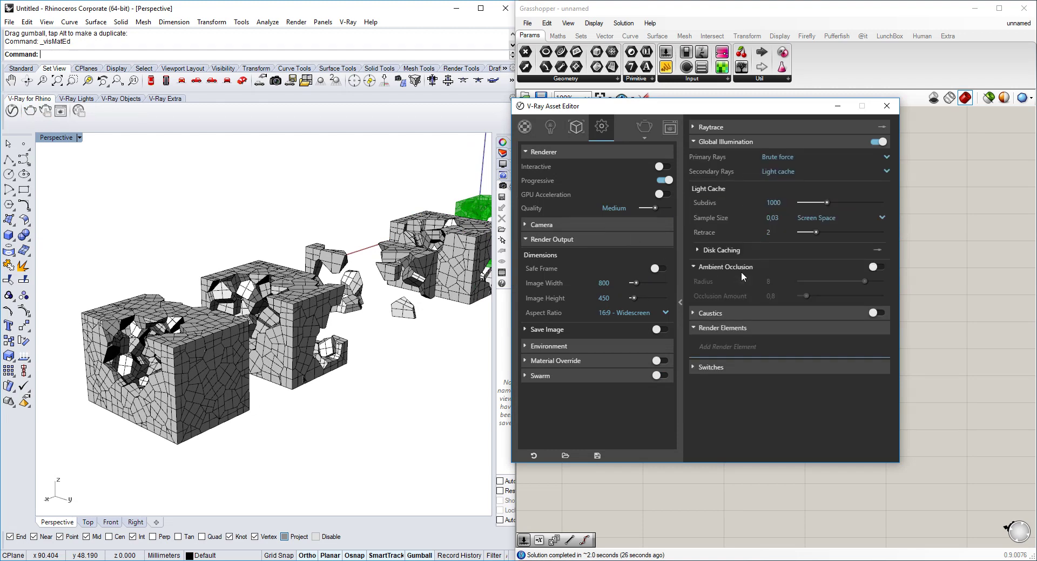
pyautogui.click(876, 267)
pyautogui.click(854, 281)
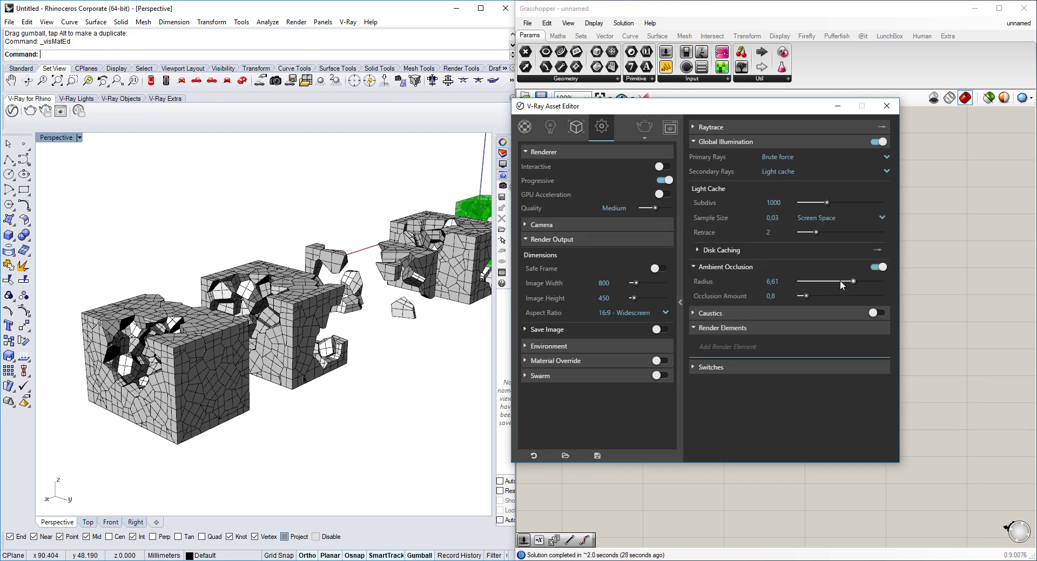
# Step: Set the V-Ray output to 400 x 225 and render a close-up of the carved opening in the fractured box
pyautogui.moveTo(379, 366); pyautogui.dragTo(302, 319, button='right')
pyautogui.scroll(6, 292, 318)
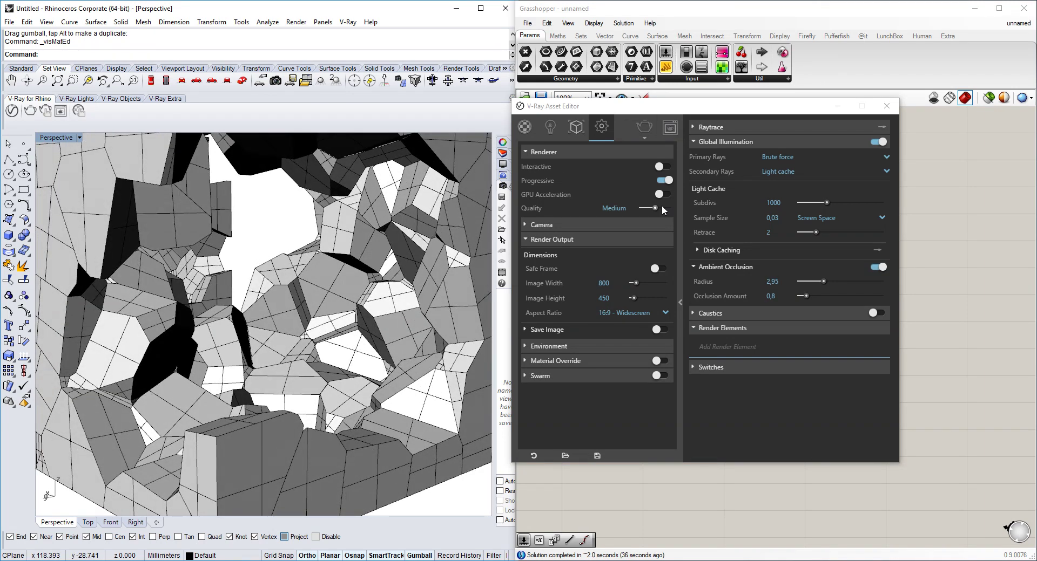
pyautogui.moveTo(615, 283); pyautogui.dragTo(533, 294)
pyautogui.write('400')
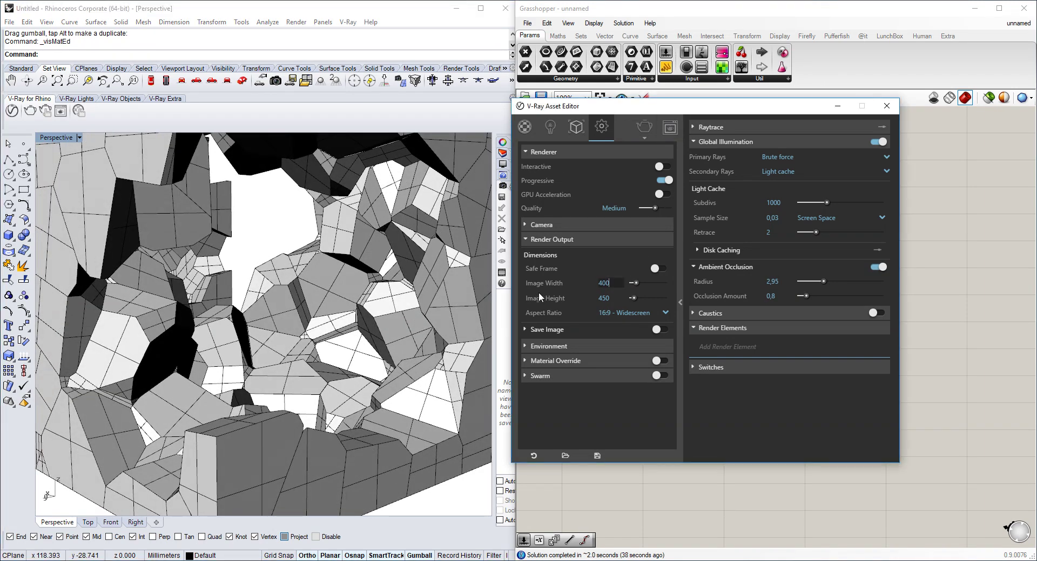
pyautogui.press('Tab')
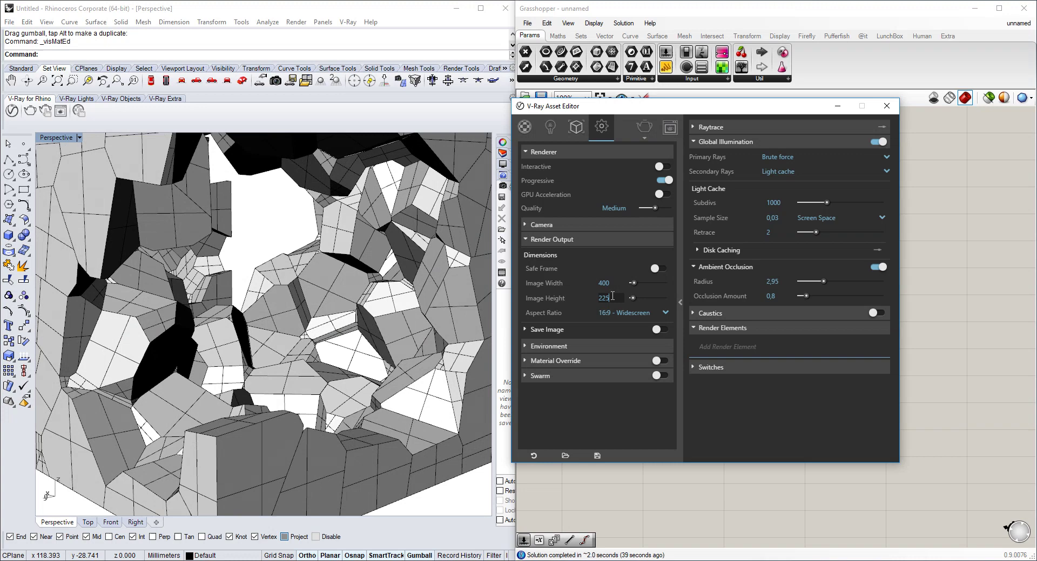
pyautogui.click(650, 127)
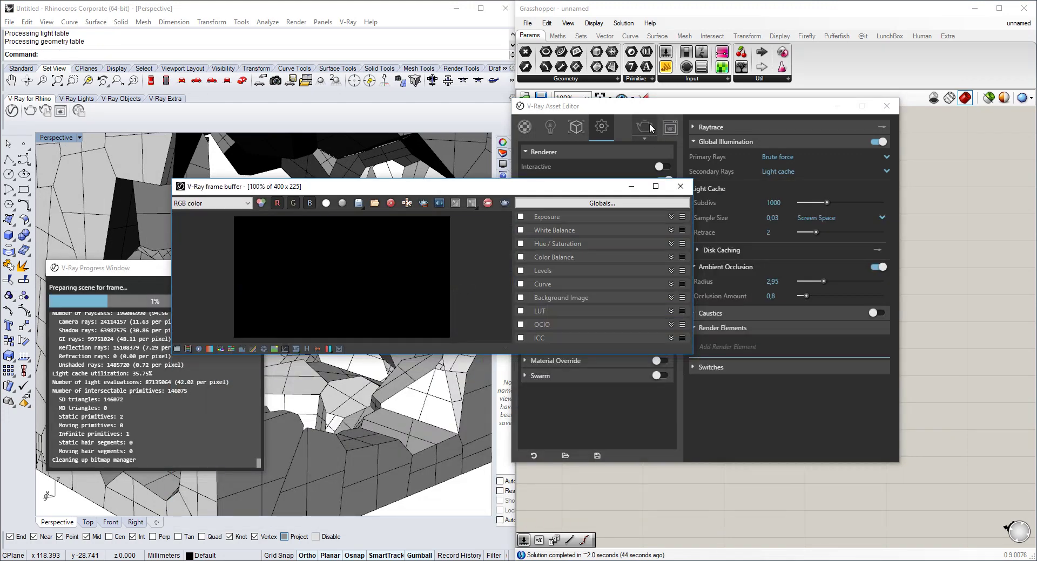
# Step: Examine the small test render enlarged in the V-Ray frame buffer
pyautogui.moveTo(444, 192); pyautogui.dragTo(715, 249)
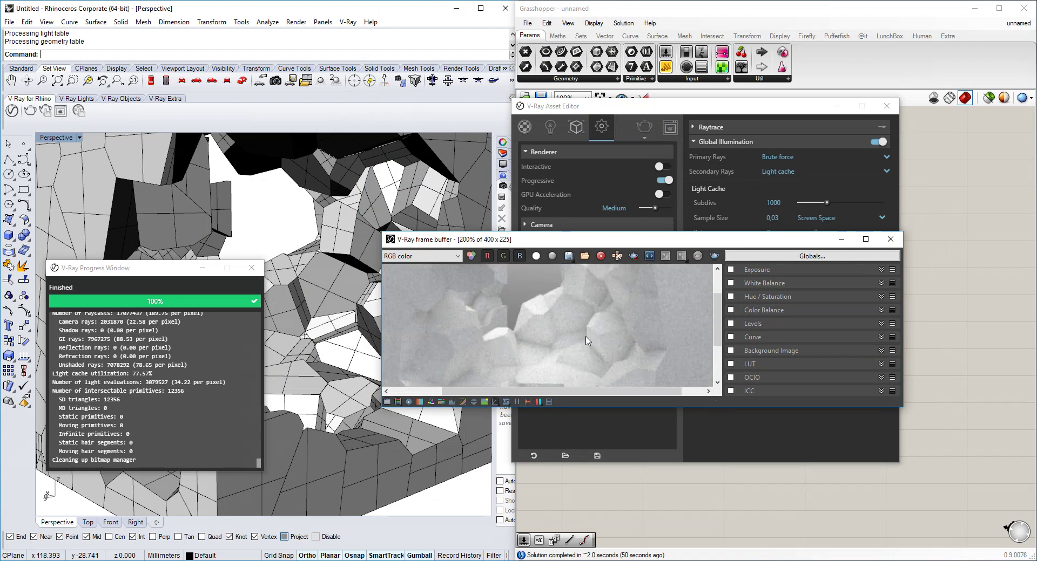
pyautogui.click(865, 239)
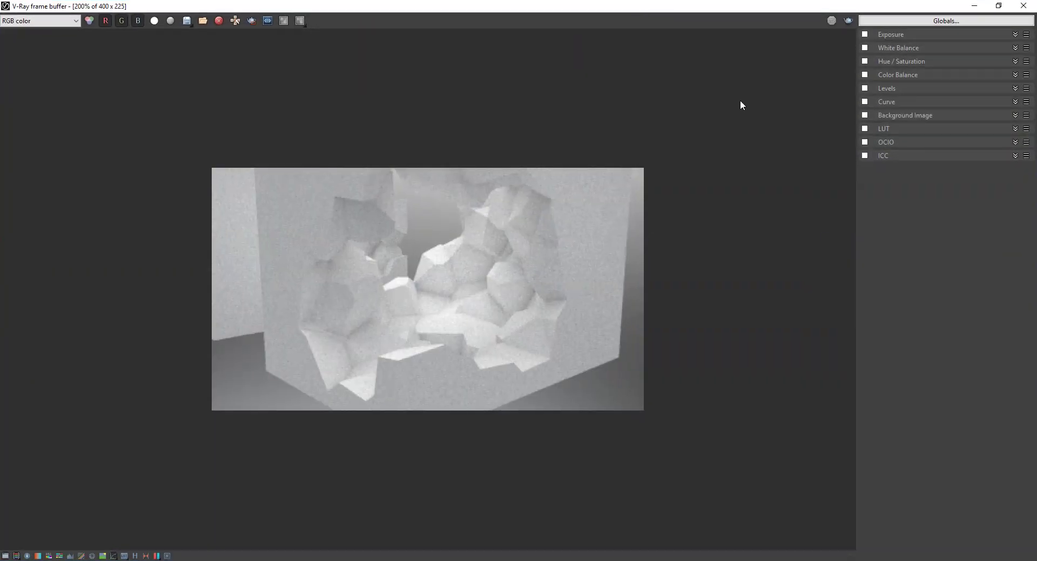
pyautogui.moveTo(689, 11); pyautogui.dragTo(786, 325)
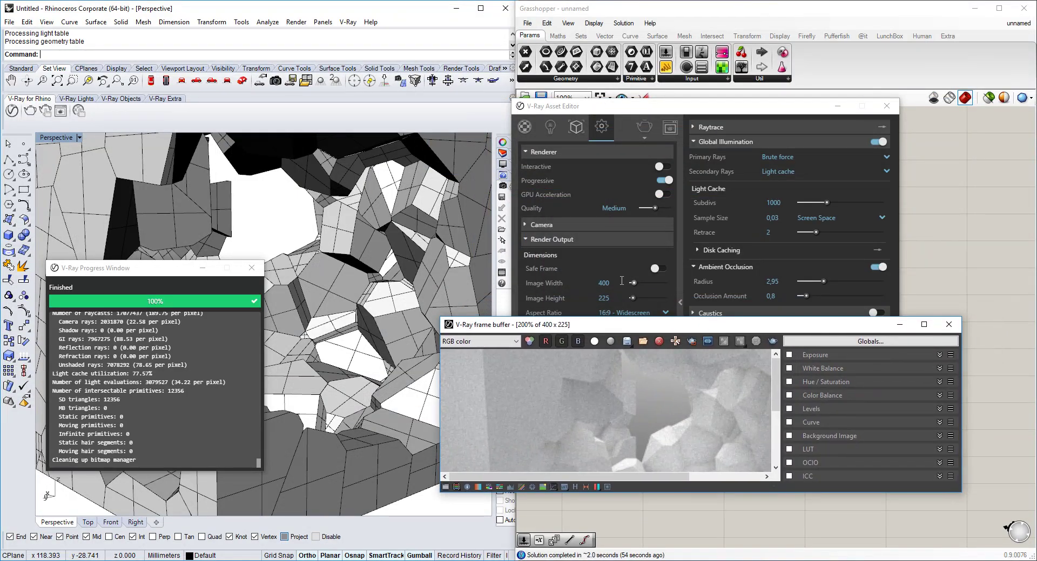
# Step: Set the V-Ray image width to 1200 at the 16:9 aspect ratio and render the close-up again
pyautogui.click(525, 289)
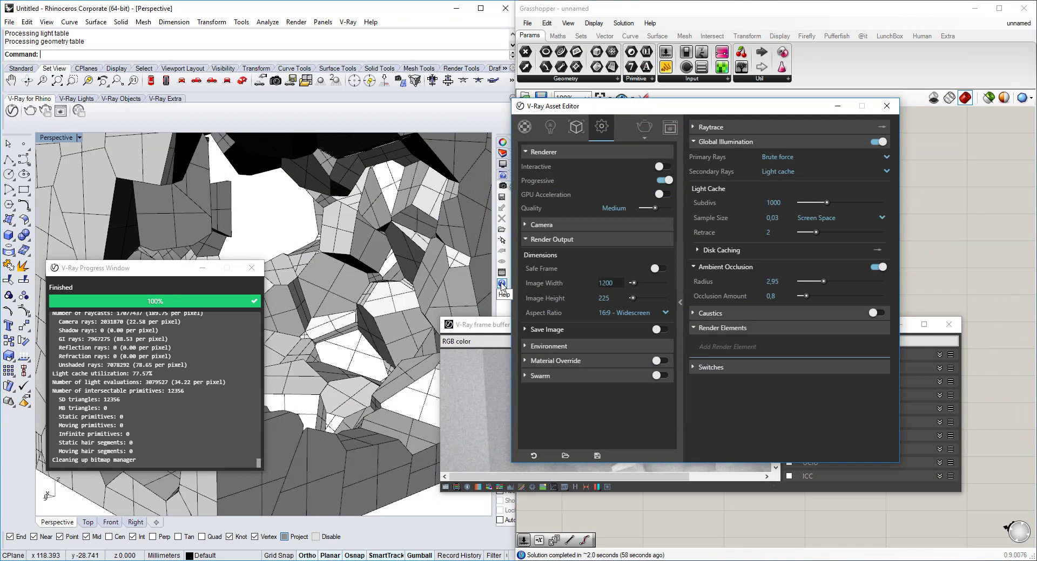
pyautogui.click(711, 428)
pyautogui.click(831, 485)
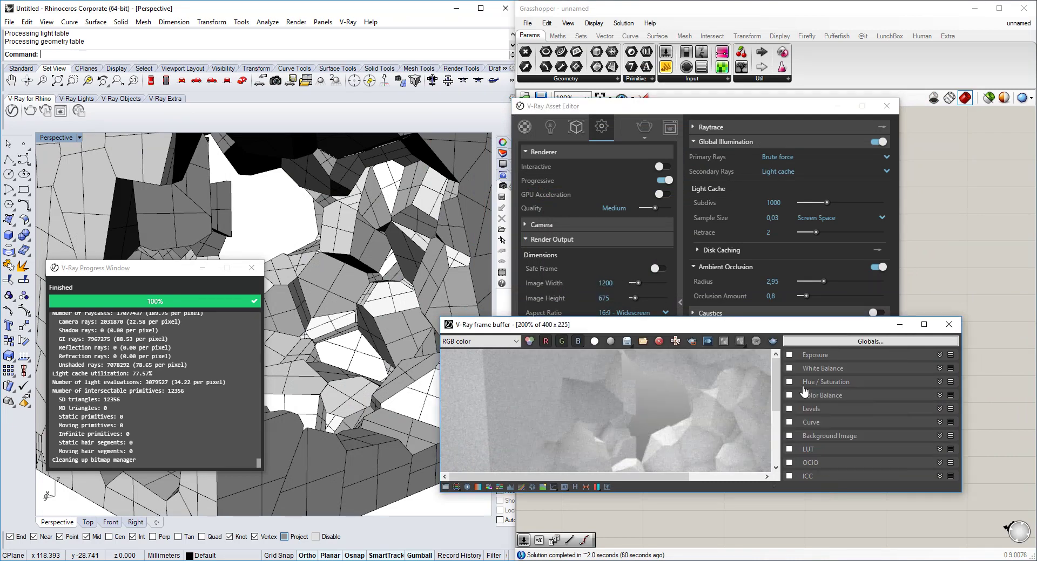
pyautogui.click(772, 341)
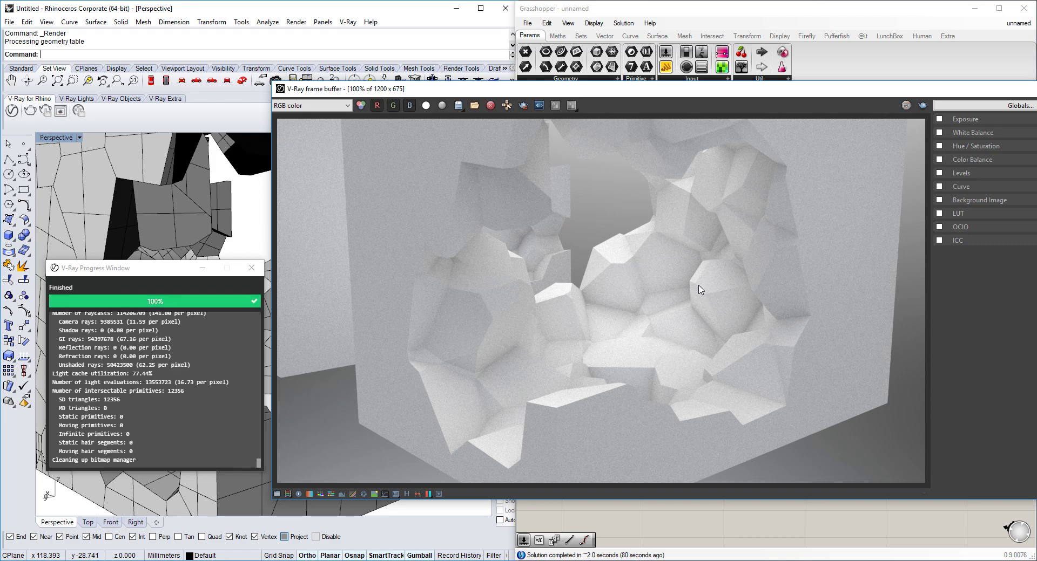
# Step: Examine the 1200 x 675 render of the carved cells at different zoom levels
pyautogui.scroll(-1, 694, 304)
pyautogui.scroll(1, 679, 304)
pyautogui.scroll(1, 460, 335)
pyautogui.scroll(-1, 455, 288)
pyautogui.moveTo(655, 86); pyautogui.dragTo(554, 107)
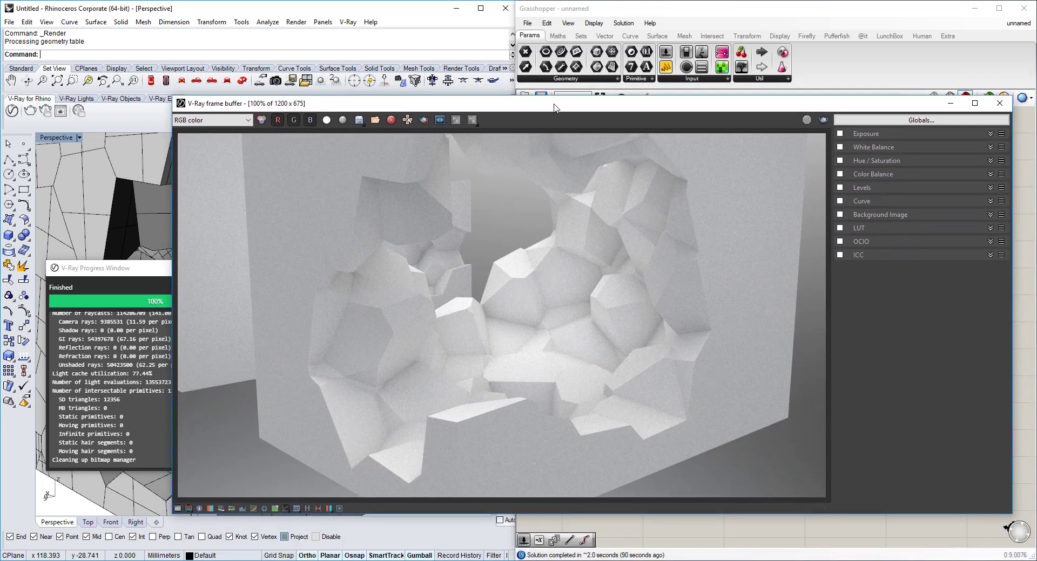
pyautogui.scroll(-2, 584, 309)
pyautogui.scroll(2, 584, 308)
pyautogui.click(908, 560)
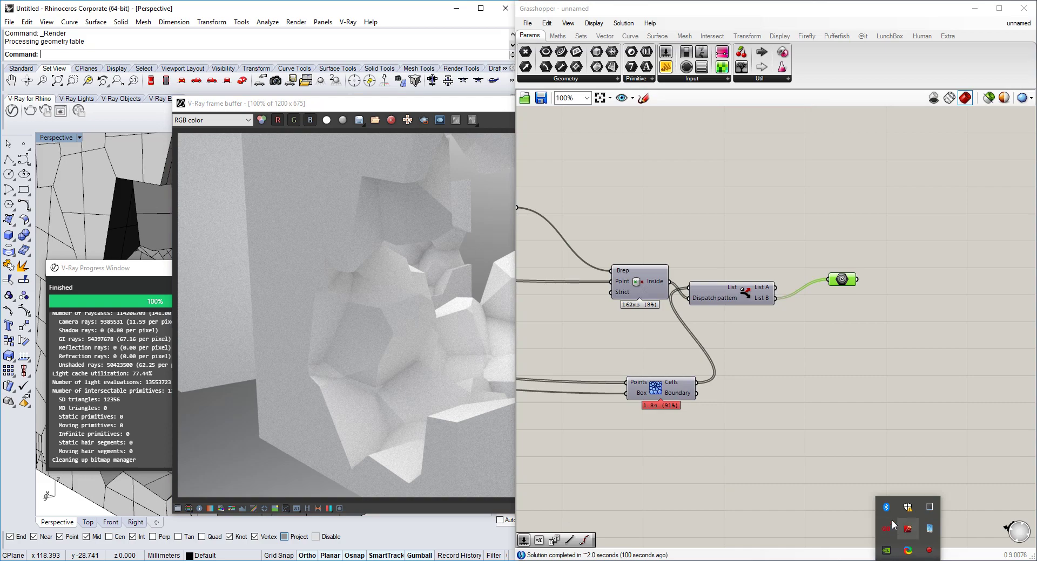